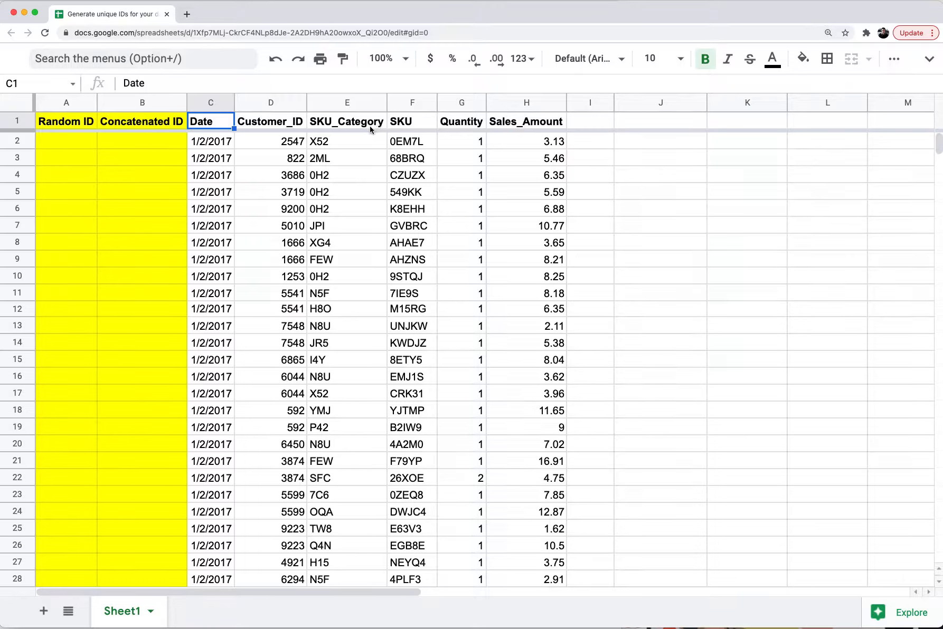
Examine the sales transaction columns and check how far the Date column runs, down to its last row.
click(373, 196)
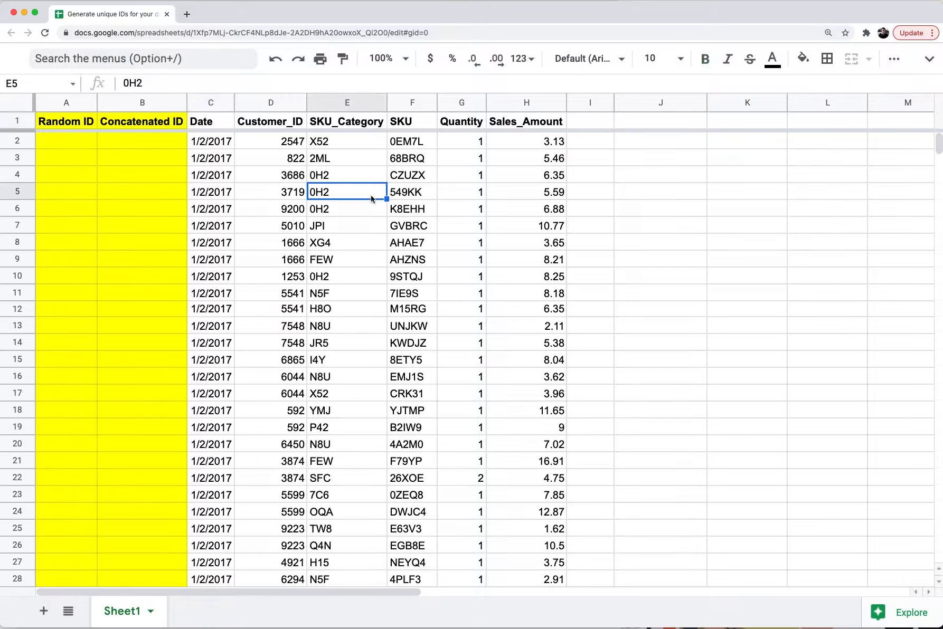
scroll(372, 199, down, 1)
scroll(372, 199, up, 1)
click(416, 209)
scroll(416, 209, down, 3)
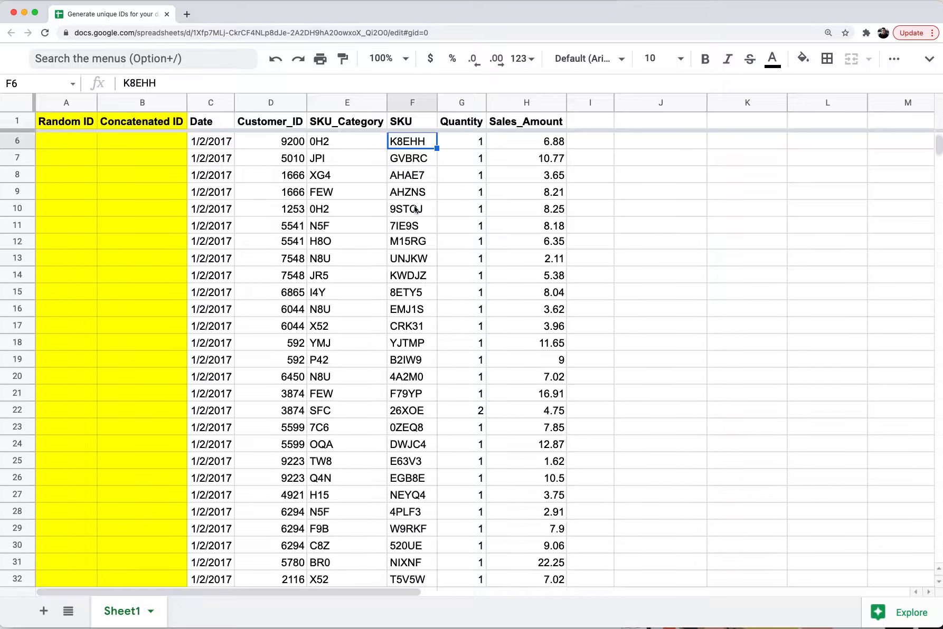
scroll(414, 209, up, 3)
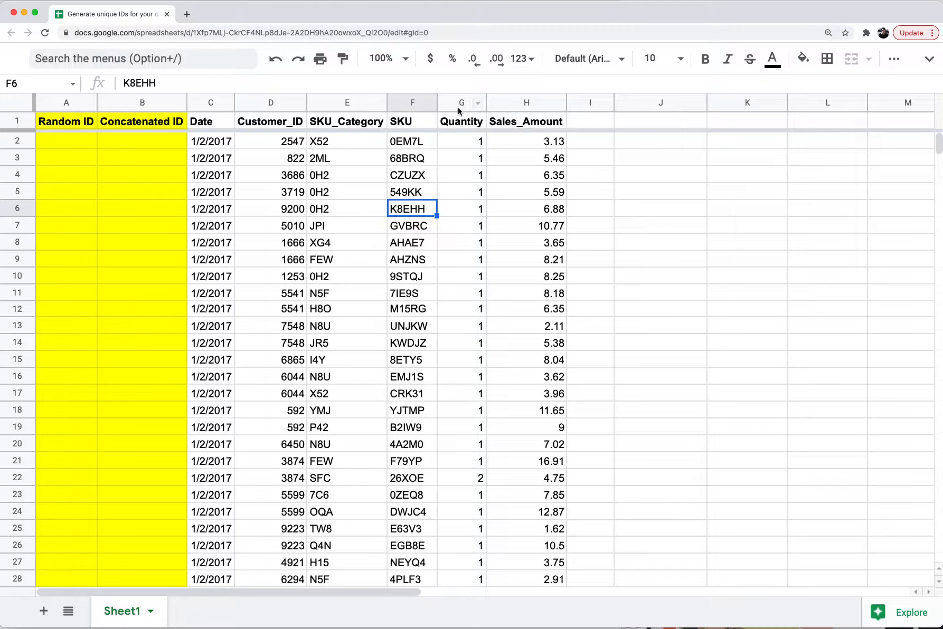
click(222, 207)
key(Up)
key(Up)
key(Up)
key(Up)
key(Up)
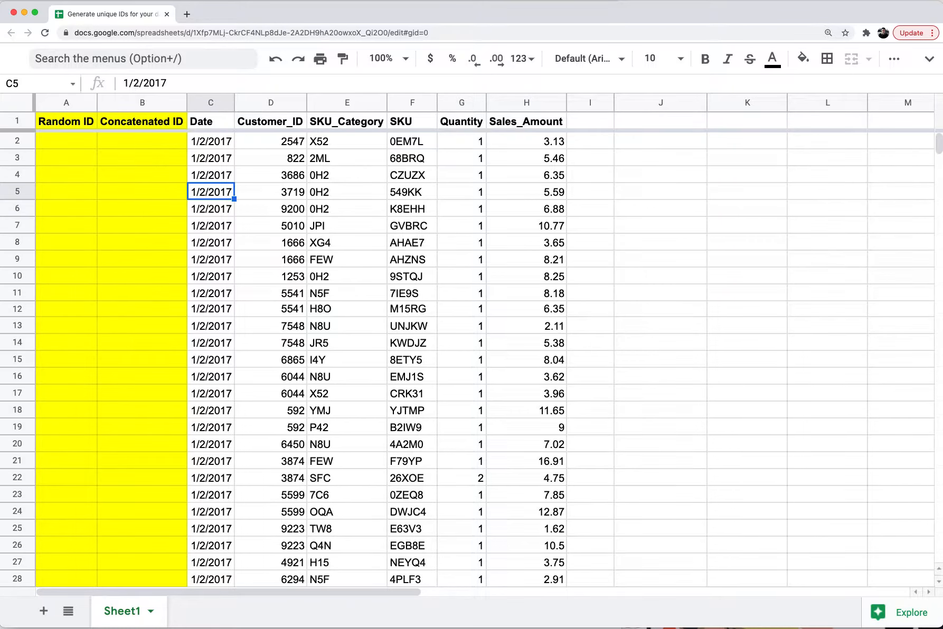
key(super+Down)
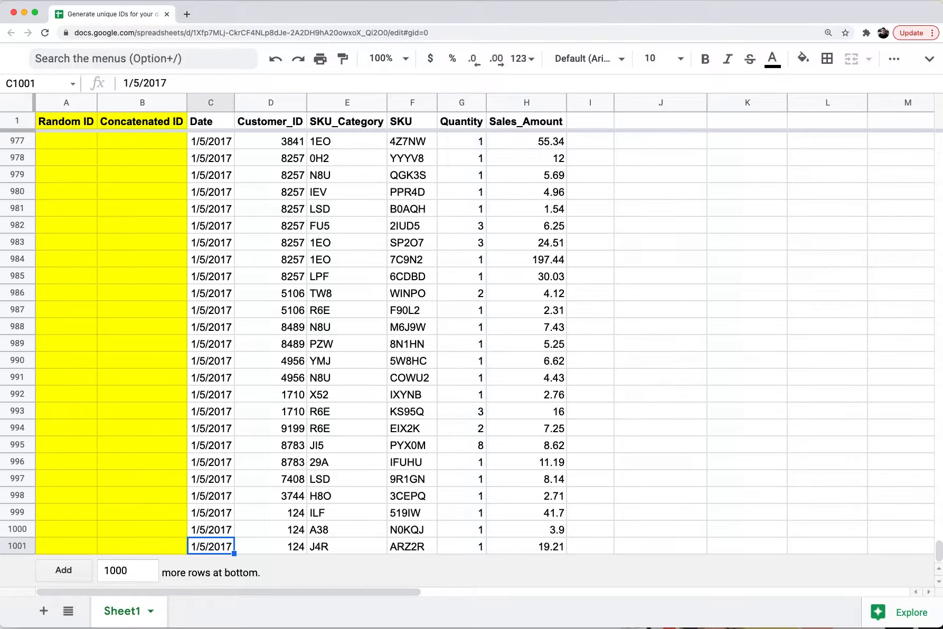
key(super+Up)
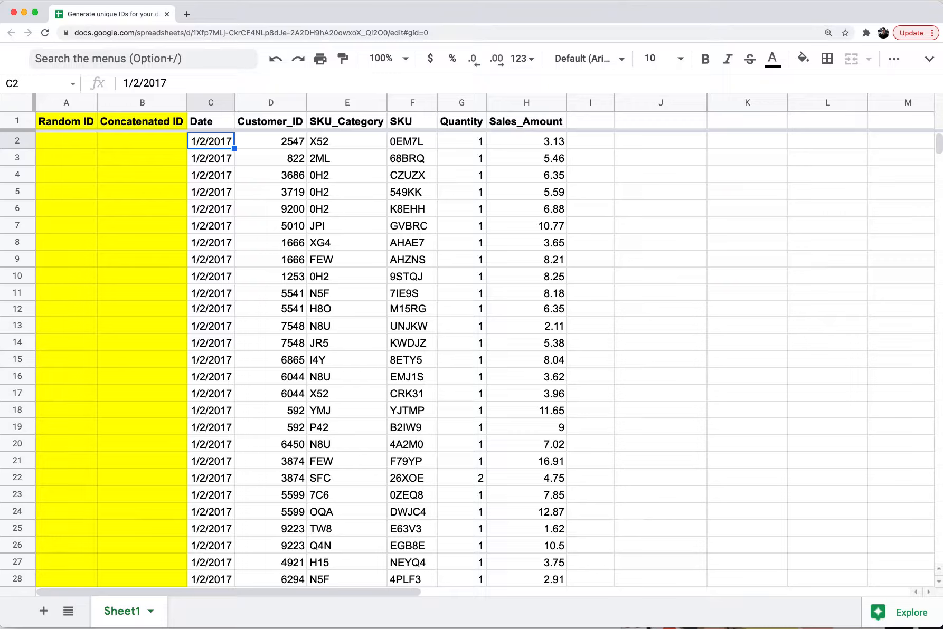
Examine the transaction fields in row 11 from Date to Sales_Amount, along with the empty ID columns.
key(Down)
key(Down)
key(Down)
key(Down)
key(Down)
key(Down)
key(Down)
key(Down)
key(Down)
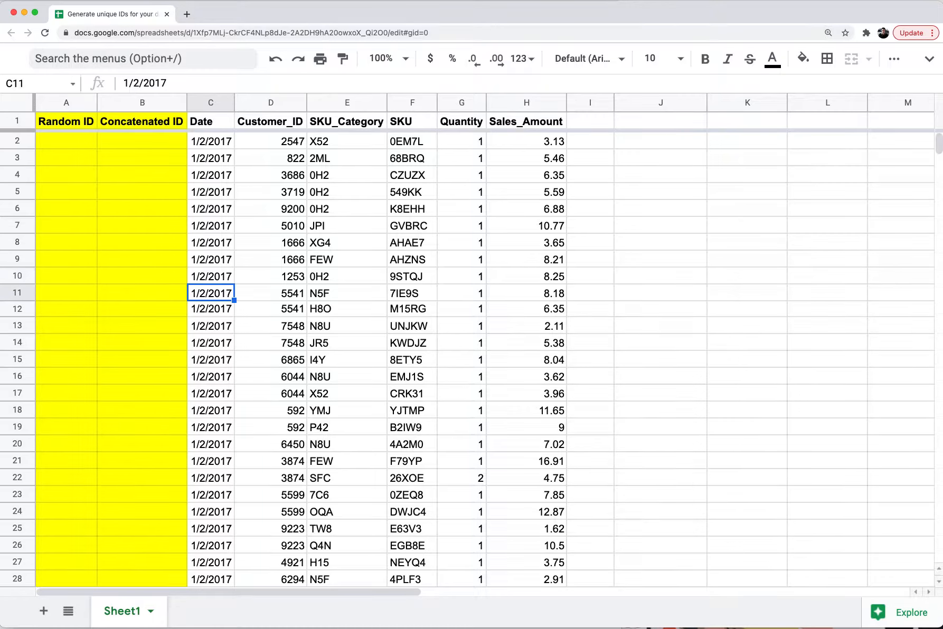
key(Left)
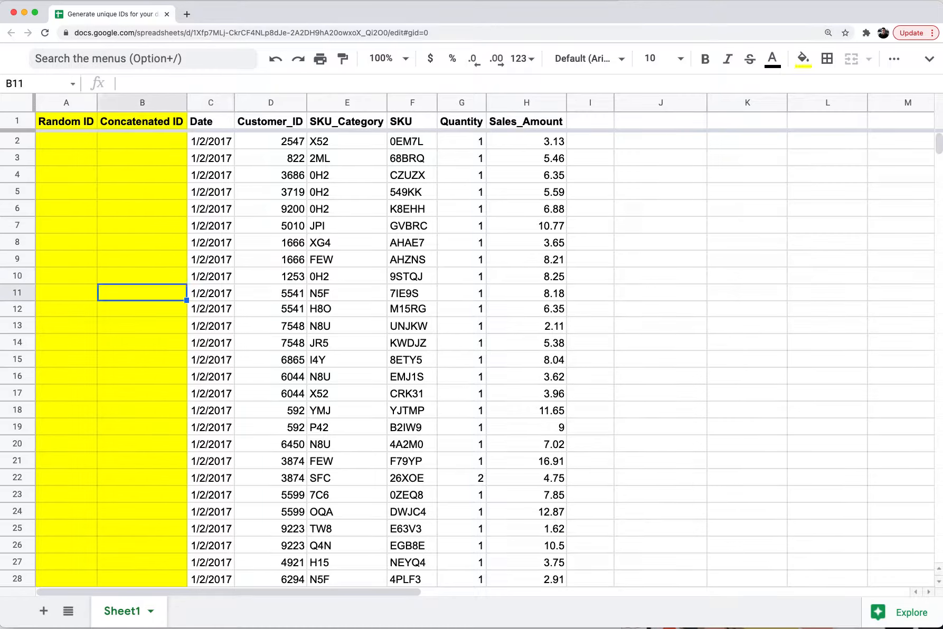
key(Right)
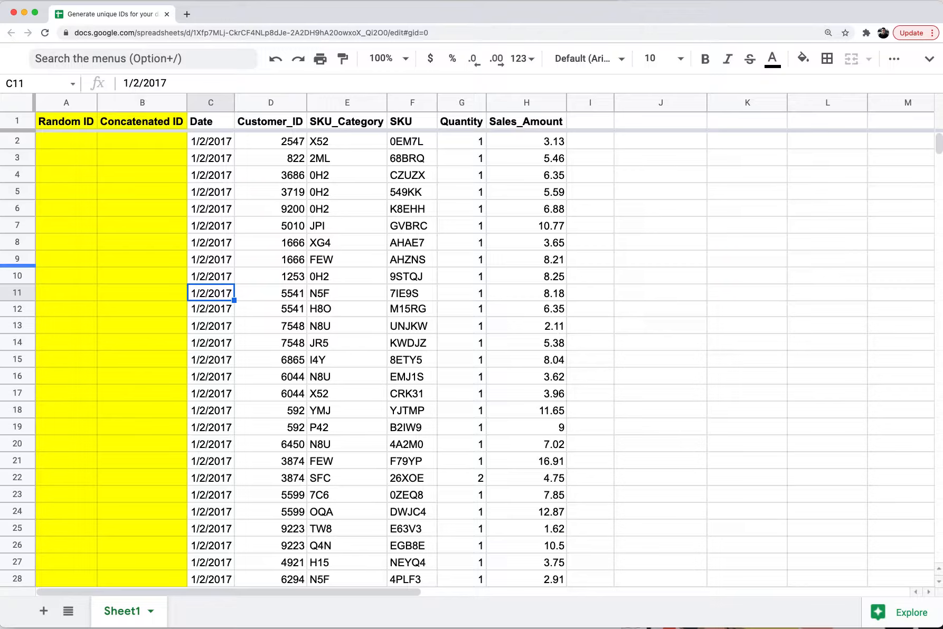
key(Right)
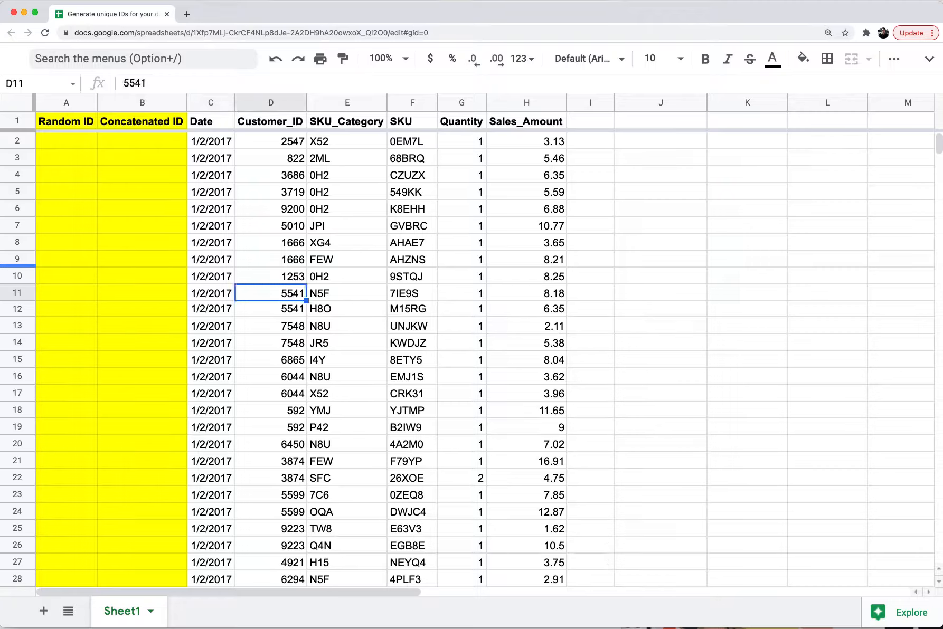
key(Left)
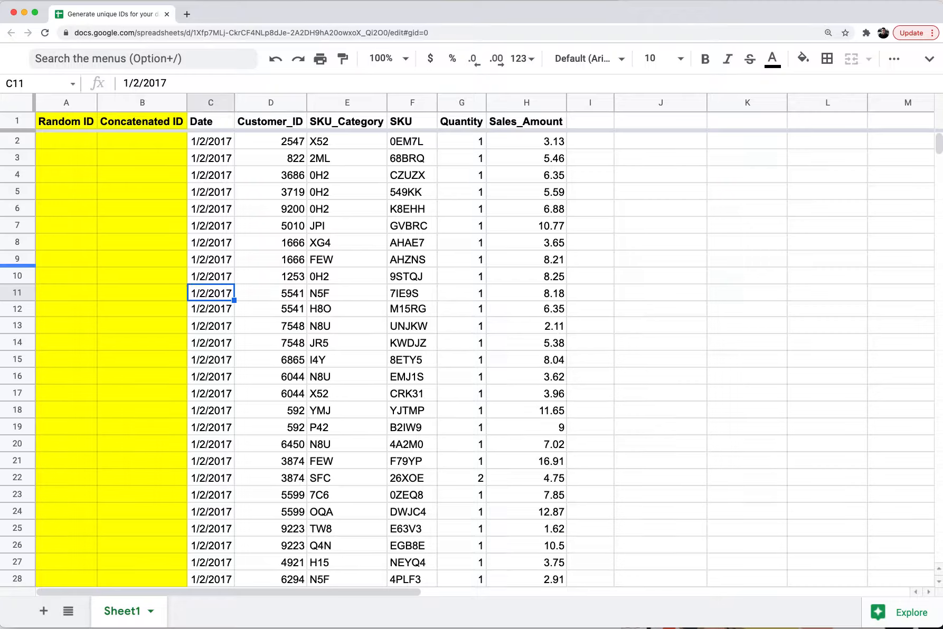
key(Right)
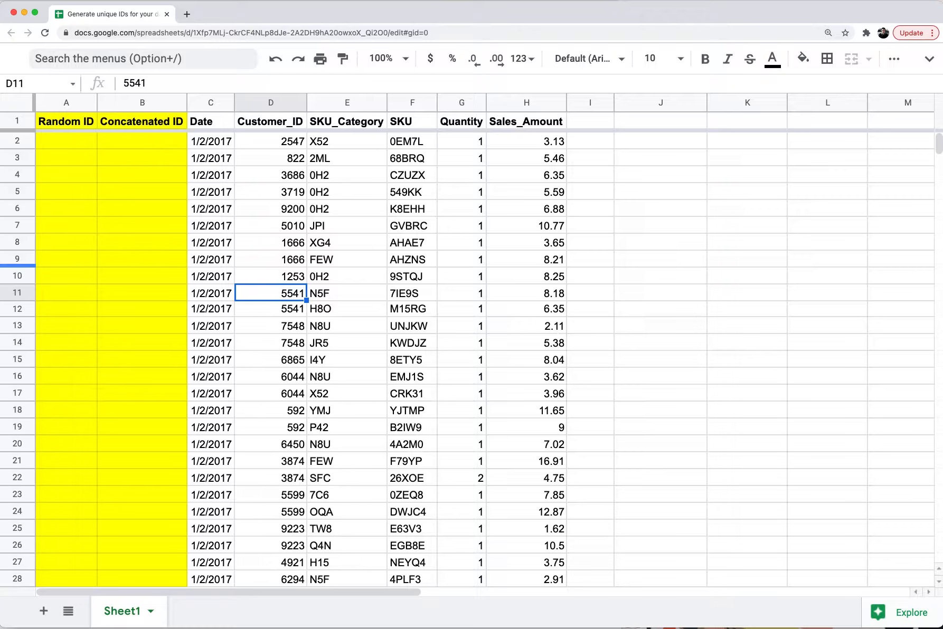
key(Right)
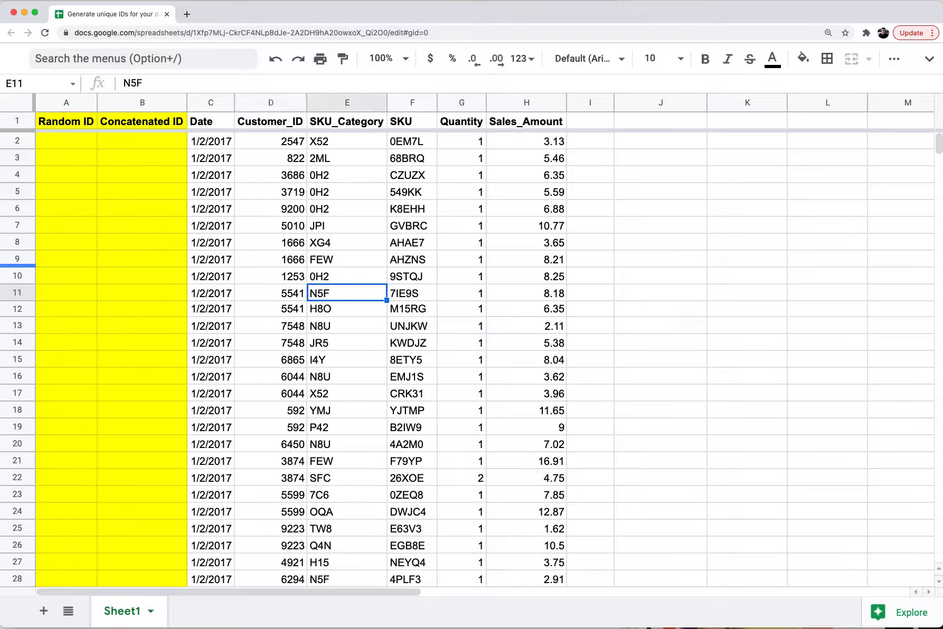
key(Right)
key(Right)
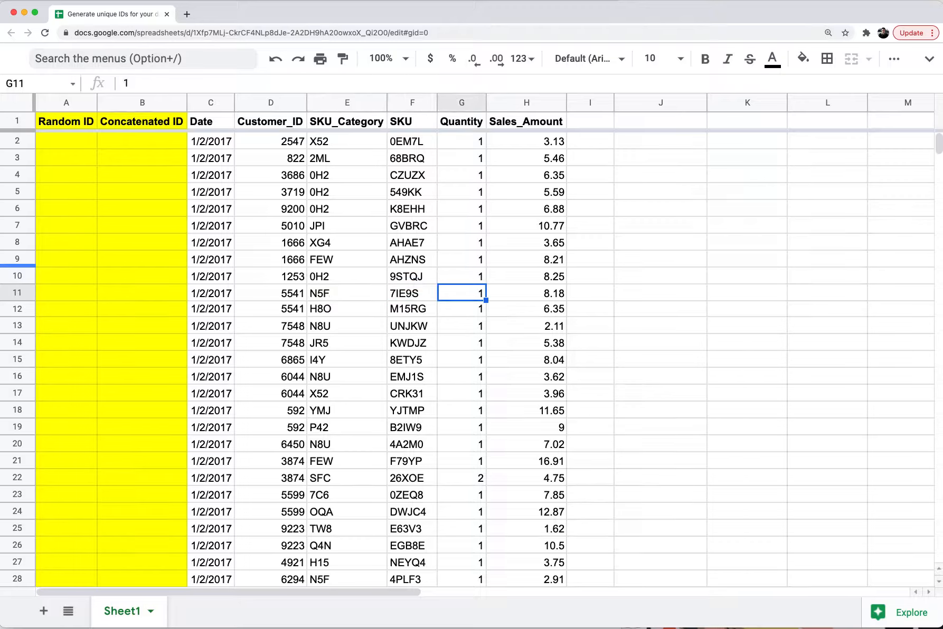
key(Right)
key(Left)
key(Left)
key(Left)
key(Left)
key(Left)
key(Left)
key(Left)
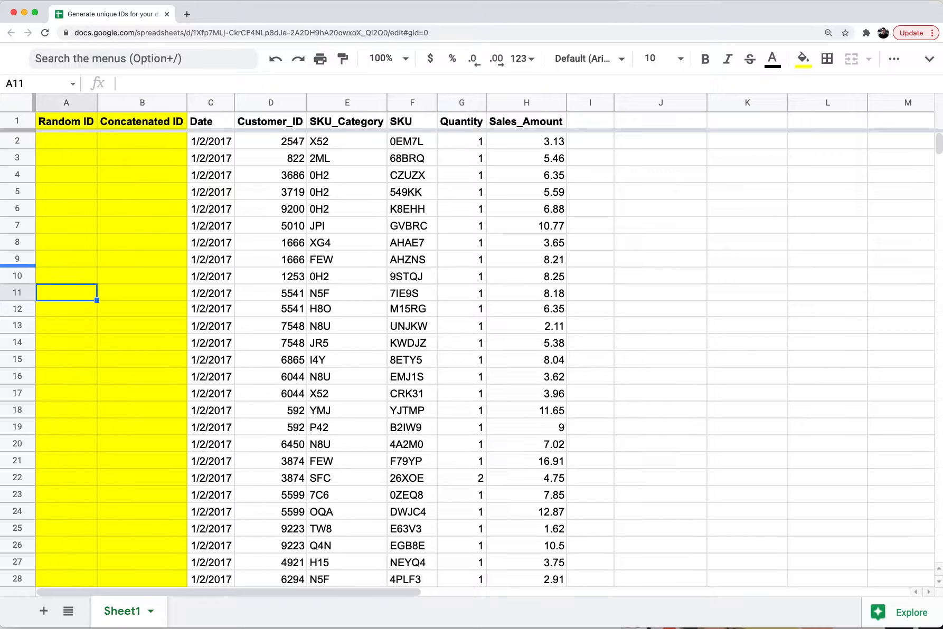
key(Down)
key(Down)
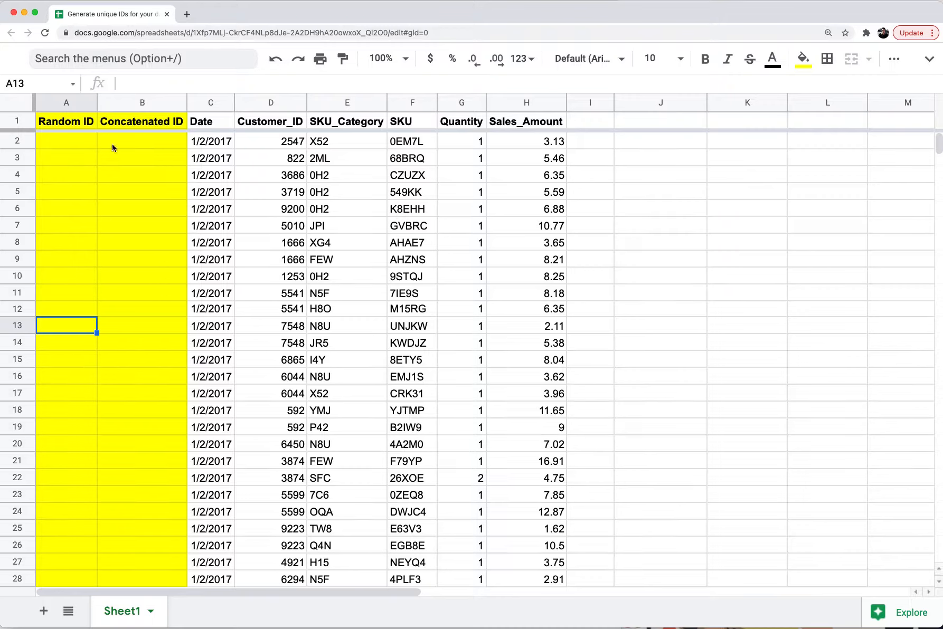
Add the italic header "numbers" in cell I1, beside the Sales_Amount column.
click(64, 147)
click(596, 126)
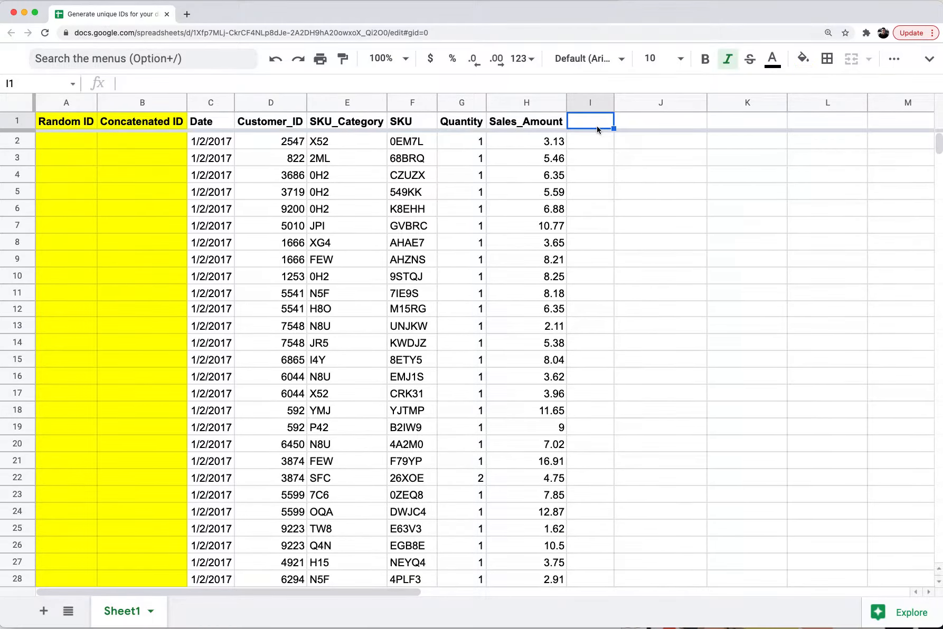
key(super+equal)
text(number)
key(Return)
key(Up)
key(super+i)
text(numbers)
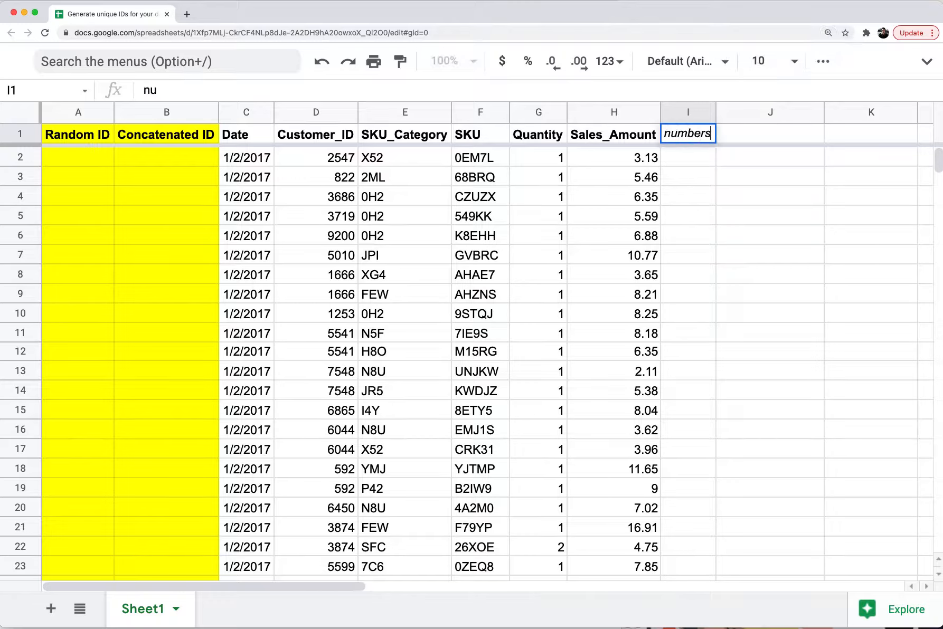
key(Return)
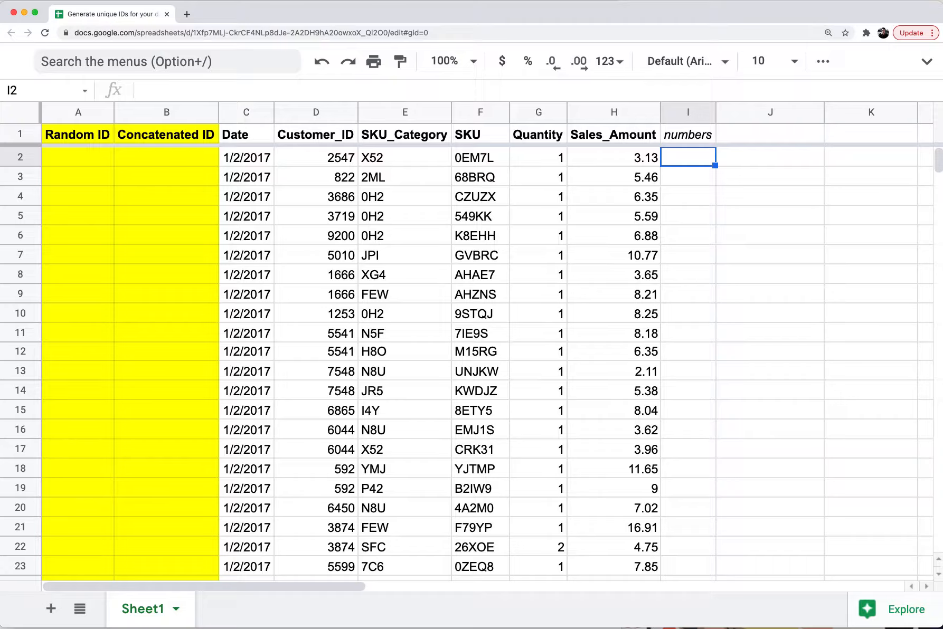
Number the data rows in column I with 1 in I2 and =I2+1 in I3, accepting the suggested autofill for the remaining rows.
text(1)
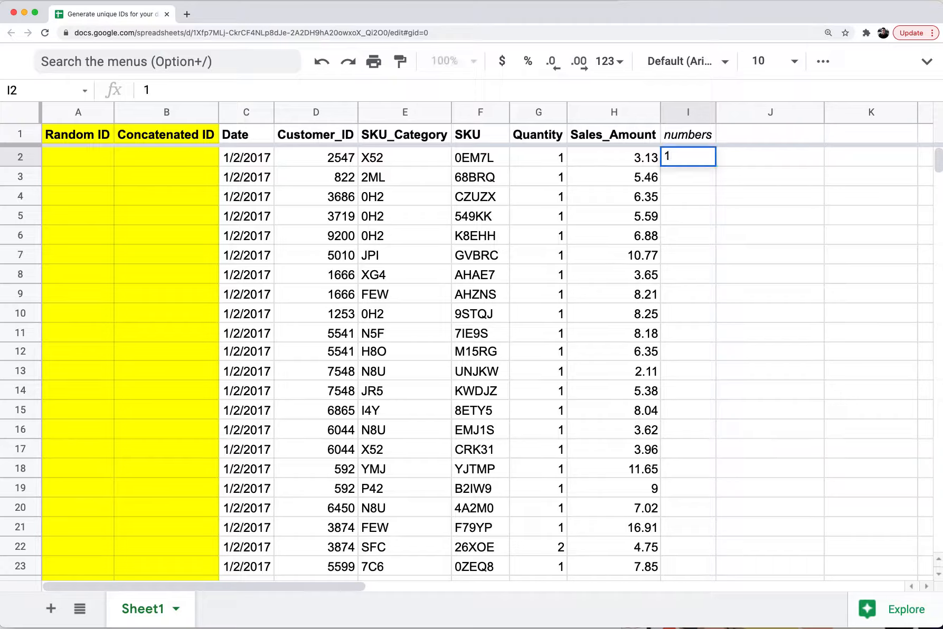
key(Return)
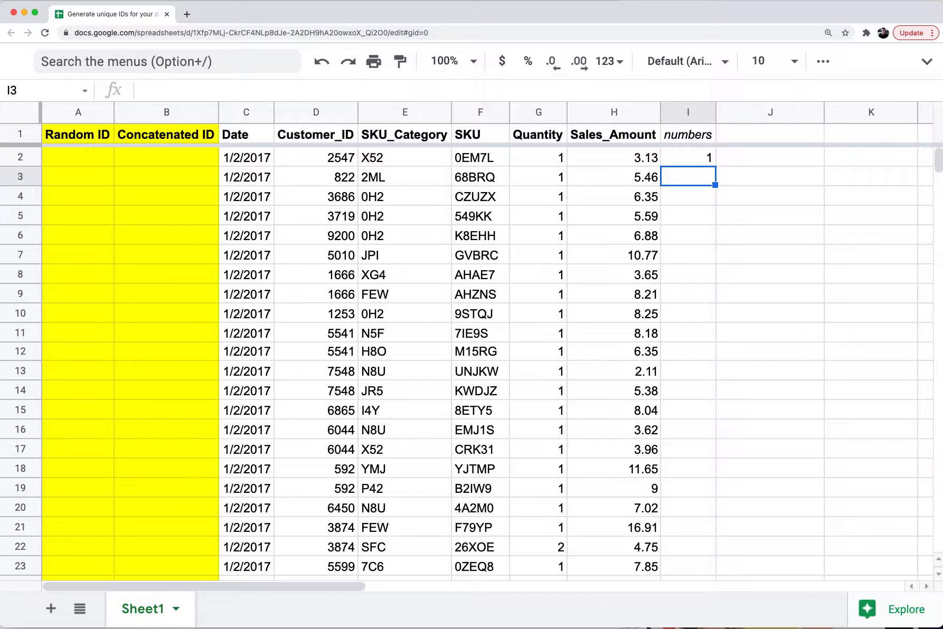
key(Down)
key(Down)
key(Up)
key(Up)
text(=I2+1)
key(Return)
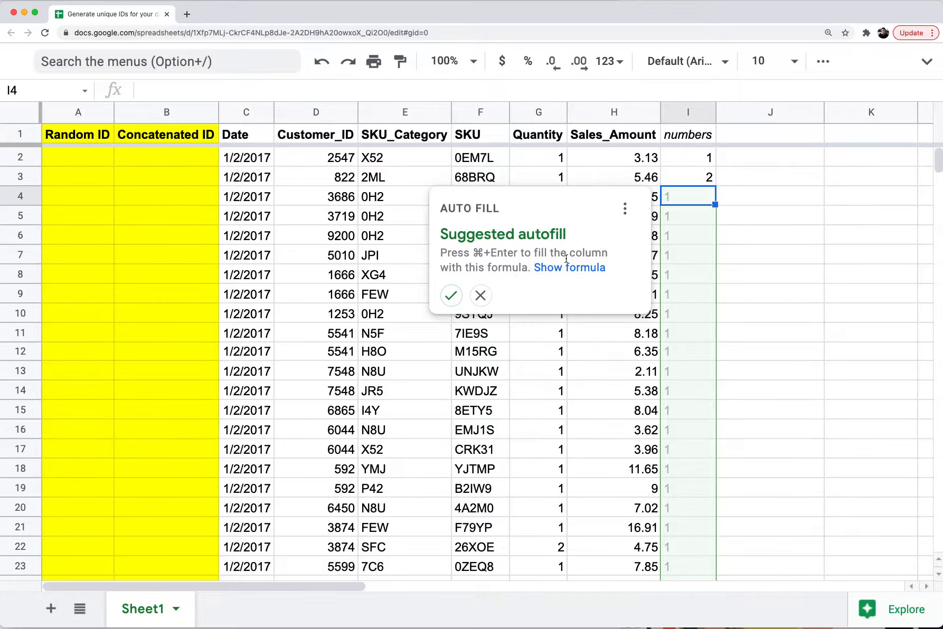
key(super+Return)
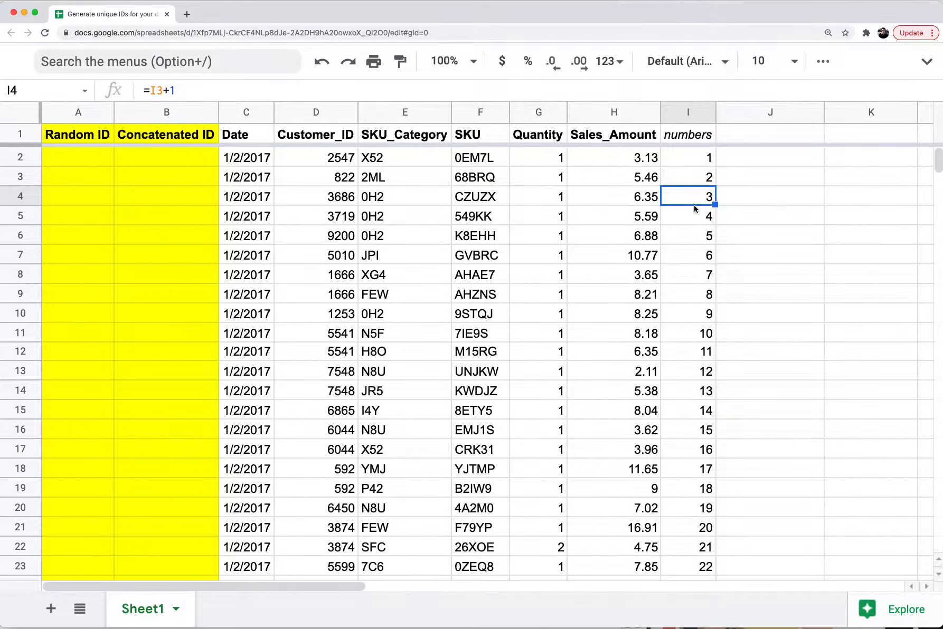
Check the numbers column down to its last row and compare that row across to the Random ID column.
scroll(694, 211, down, 20)
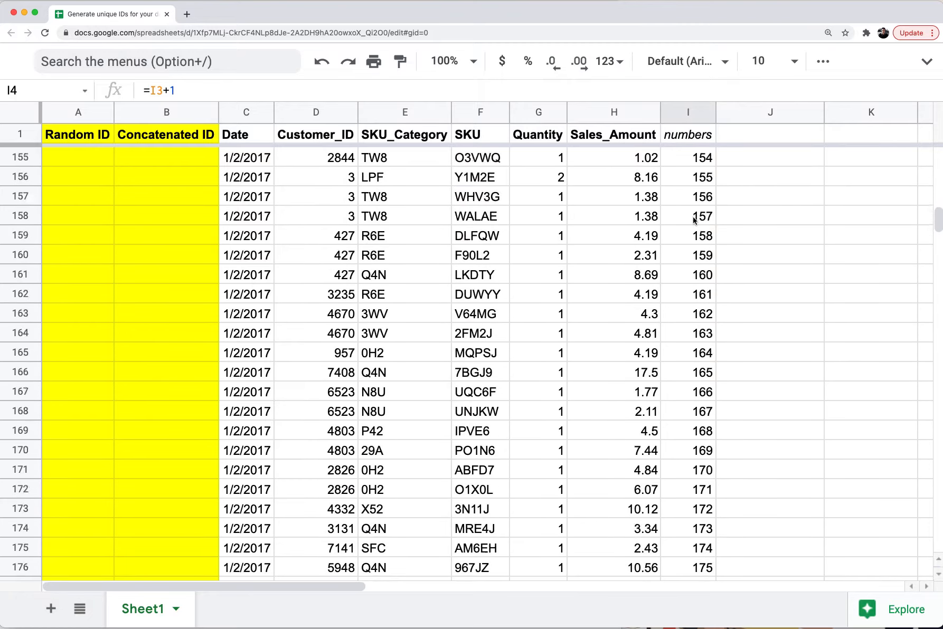
scroll(695, 219, down, 15)
click(690, 217)
key(super+Down)
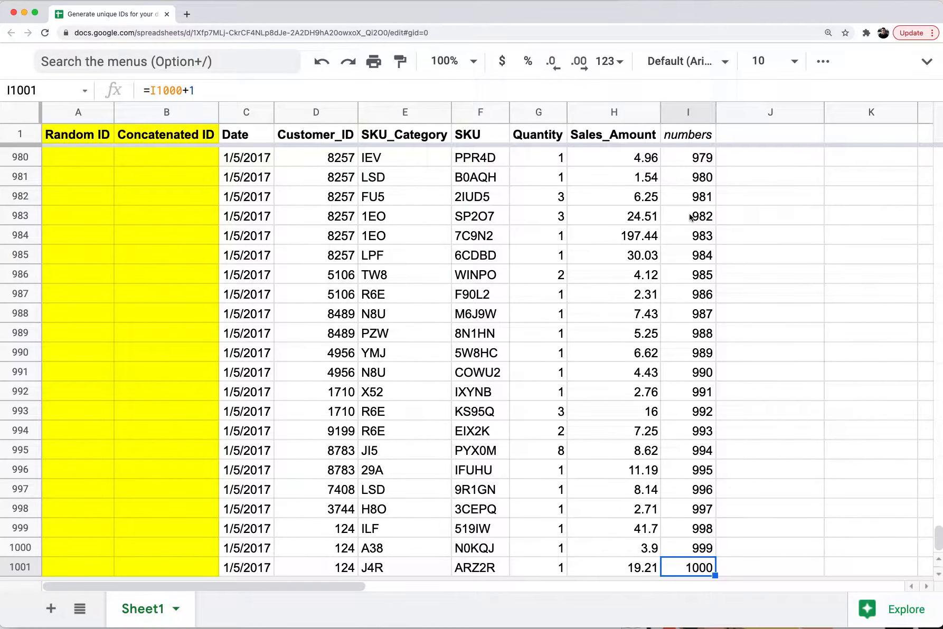
key(Left)
key(Left)
key(Left)
key(Left)
key(Left)
key(Left)
key(Left)
key(Left)
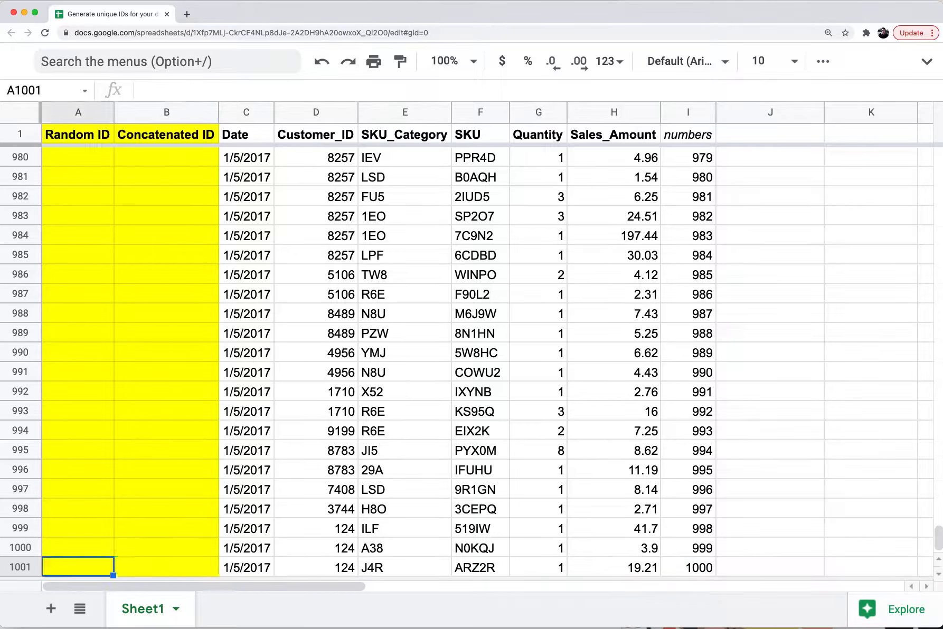
key(Right)
key(Right)
key(Right)
key(Right)
key(Right)
key(Right)
key(Right)
key(Right)
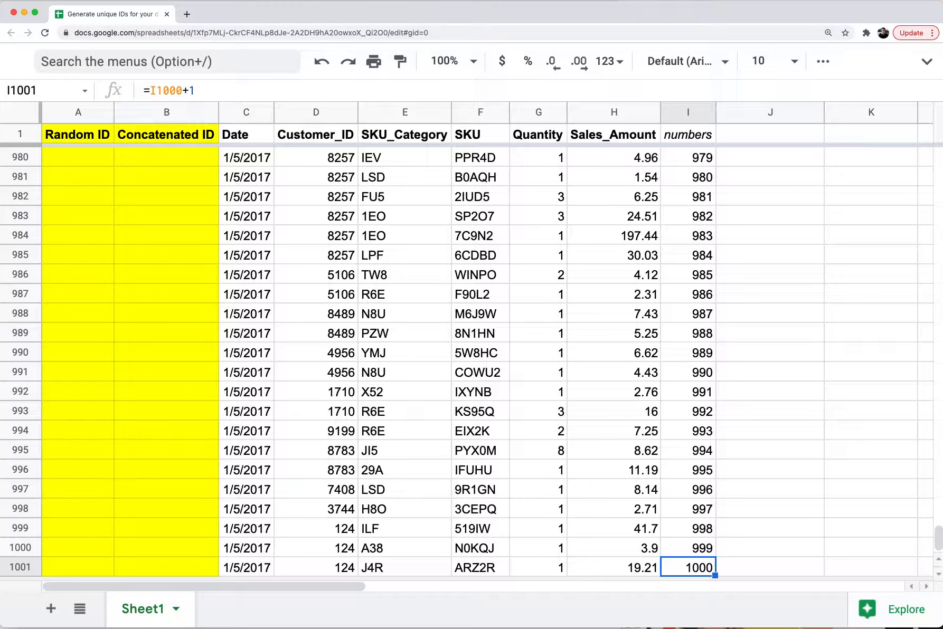
Enter the formula ="tx-"&I2 in the first Random ID cell, A2.
key(ctrl+Up)
key(Down)
key(Left)
key(Left)
key(Left)
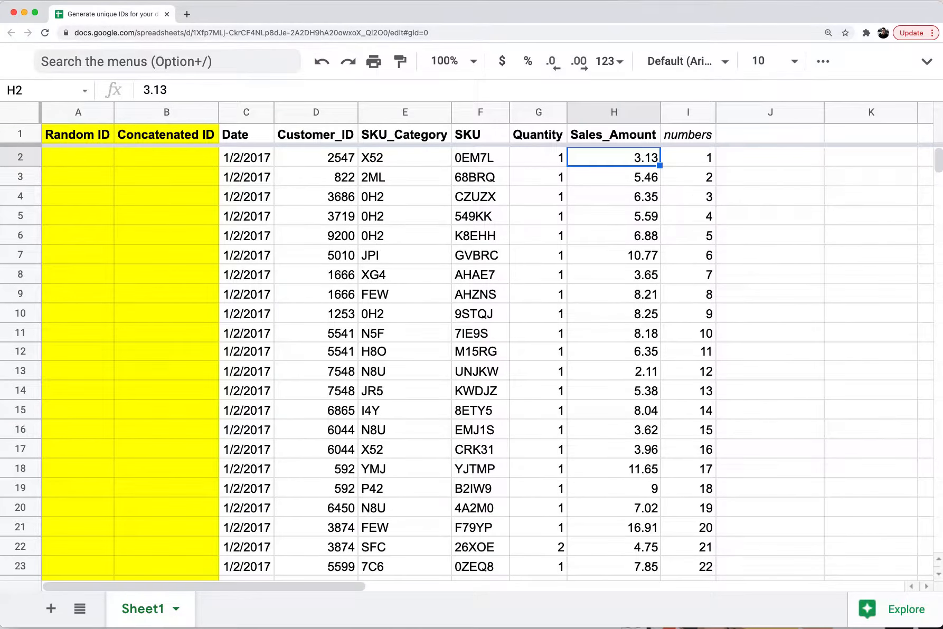
key(Left)
key(Left)
key(Left)
key(Left)
key(Left)
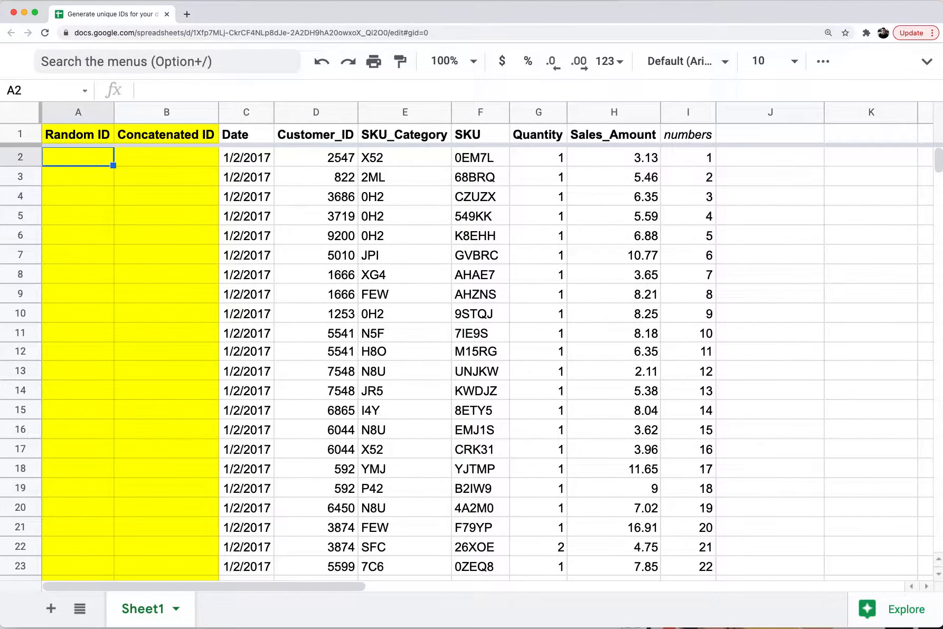
text(=")
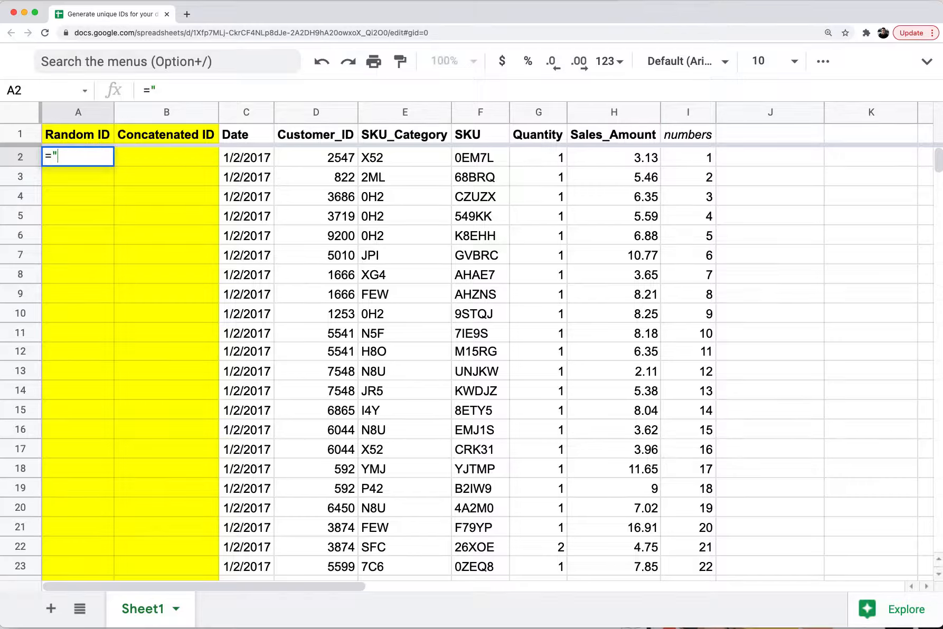
text(tx-)
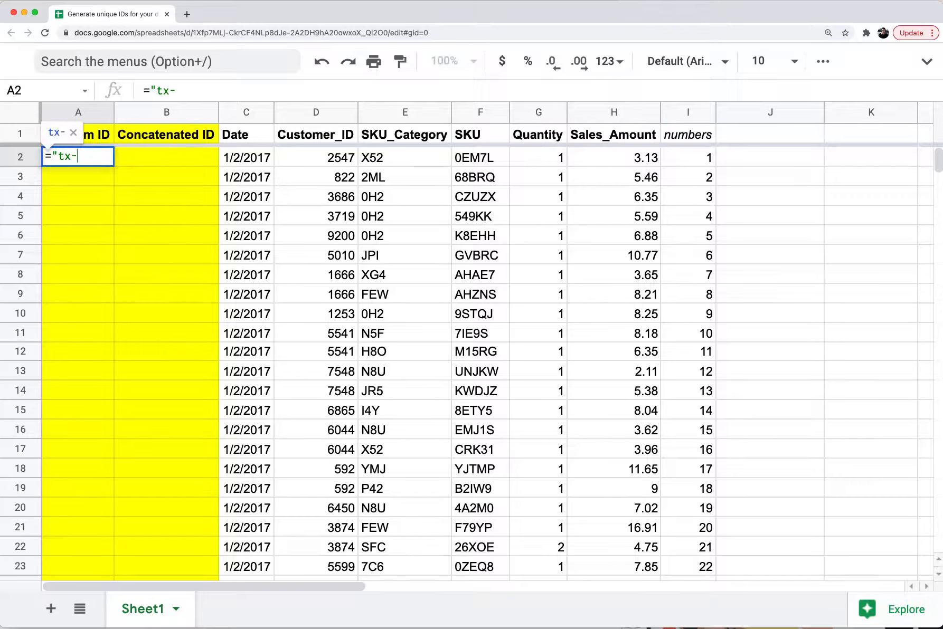
text("&)
click(404, 157)
key(Right)
key(Right)
key(Right)
key(Right)
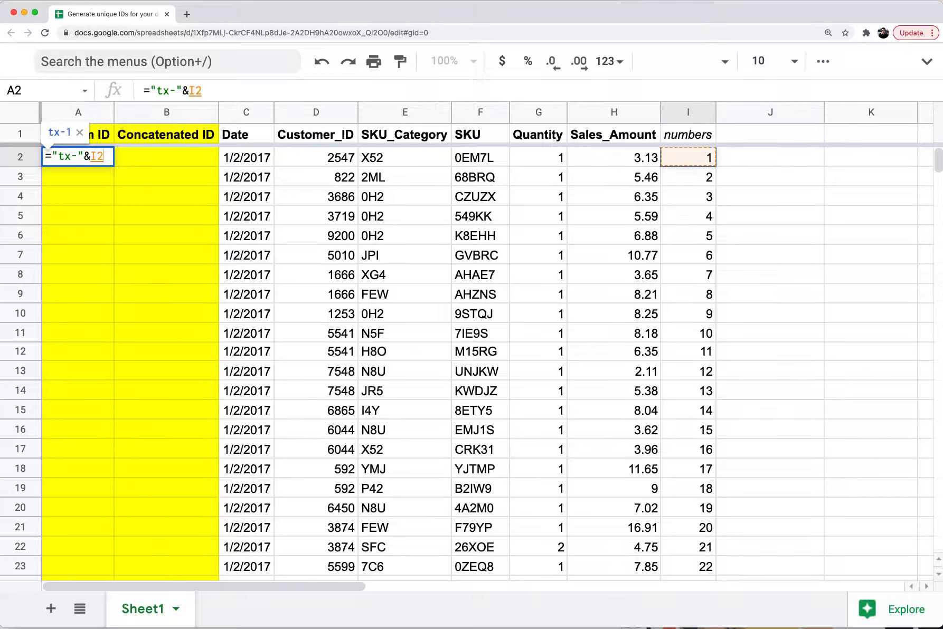
key(Return)
key(Up)
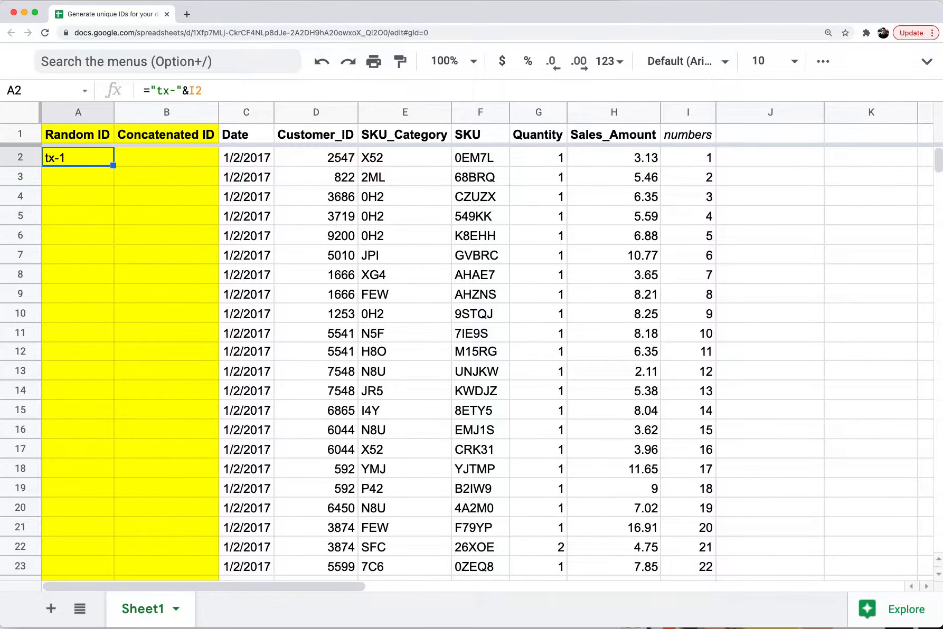
Fill the Random ID formula from A2 down to A1001 and review the first few IDs.
key(super+shift+Down)
key(super+d)
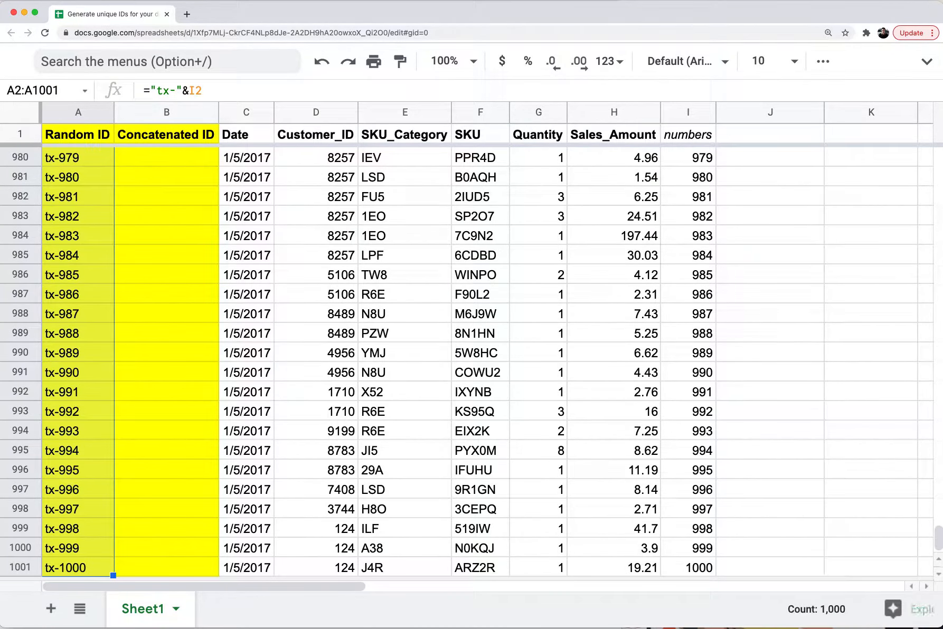
key(super+Up)
key(Down)
key(Down)
key(Down)
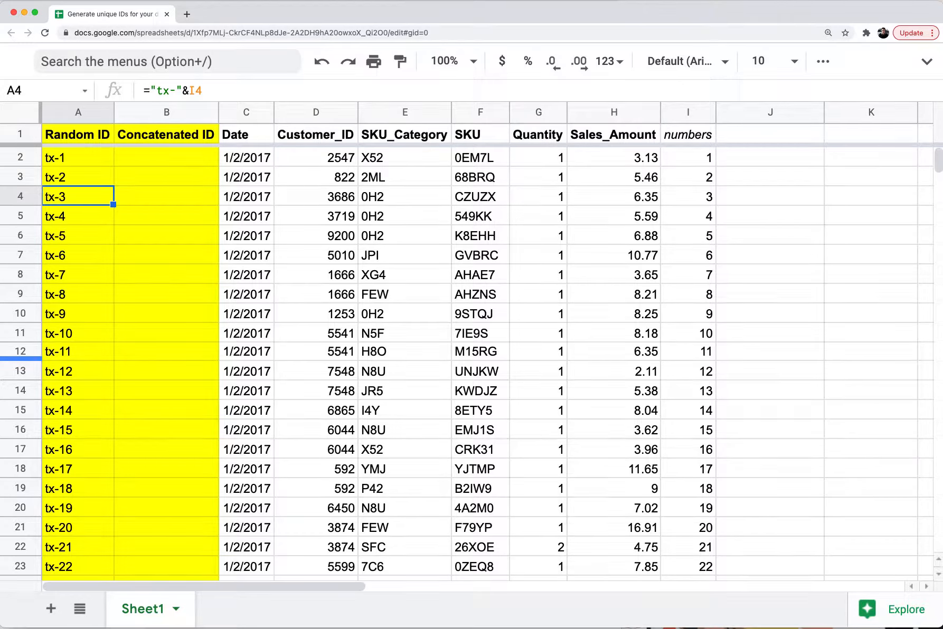
Review the sequential Random IDs in column A from row 6 down to row 159, ending on the ID in A151.
click(90, 242)
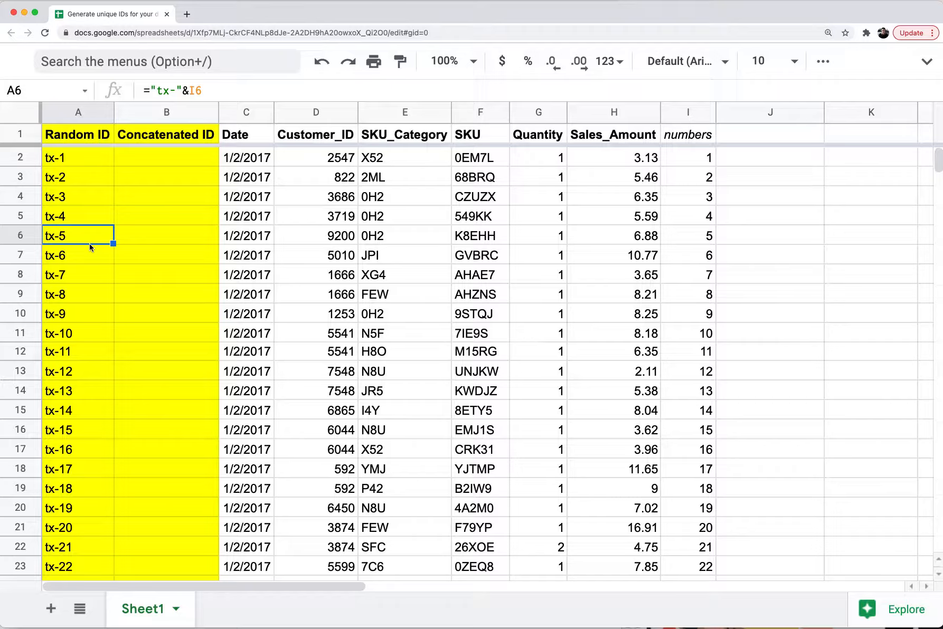
key(Down)
key(Down)
key(Down)
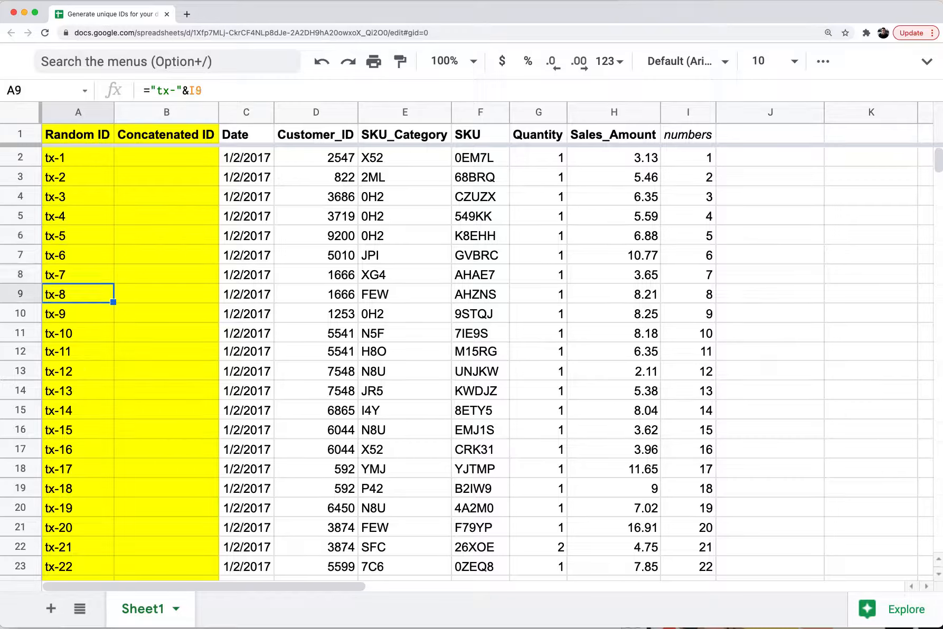
key(Down)
key(Down)
key(Down)
key(Down)
key(Down)
key(Down)
key(Down)
key(Down)
key(Down)
key(Down)
key(Down)
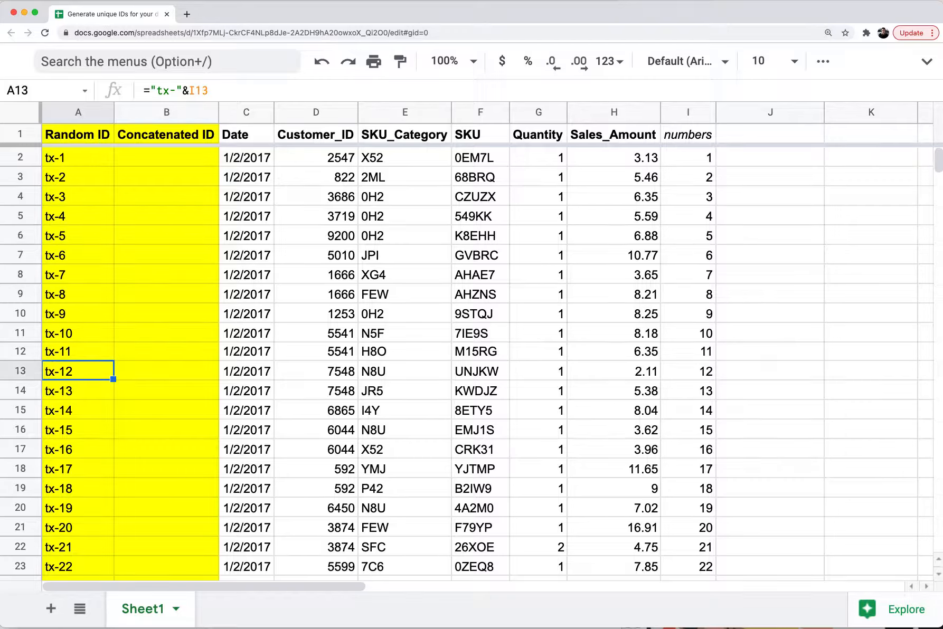
key(Down)
key(Down)
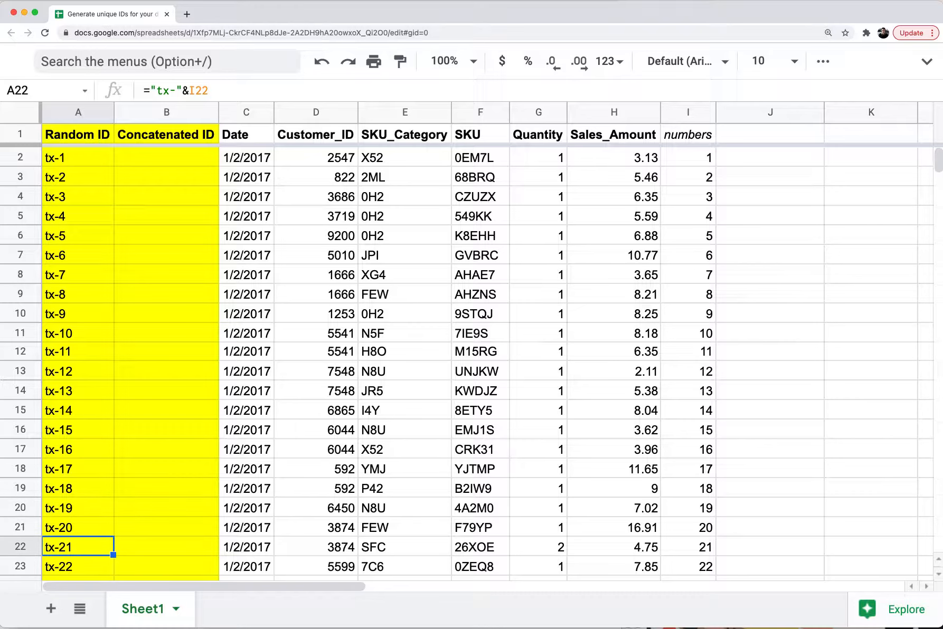
key(Down)
key(Down)
key(Down)
key(Down)
key(Down)
key(Down)
key(Down)
key(Down)
key(Down)
key(Down)
key(Down)
key(Down)
key(Down)
key(Down)
key(Down)
key(Down)
key(Down)
key(Down)
key(Down)
key(Down)
key(Down)
key(Down)
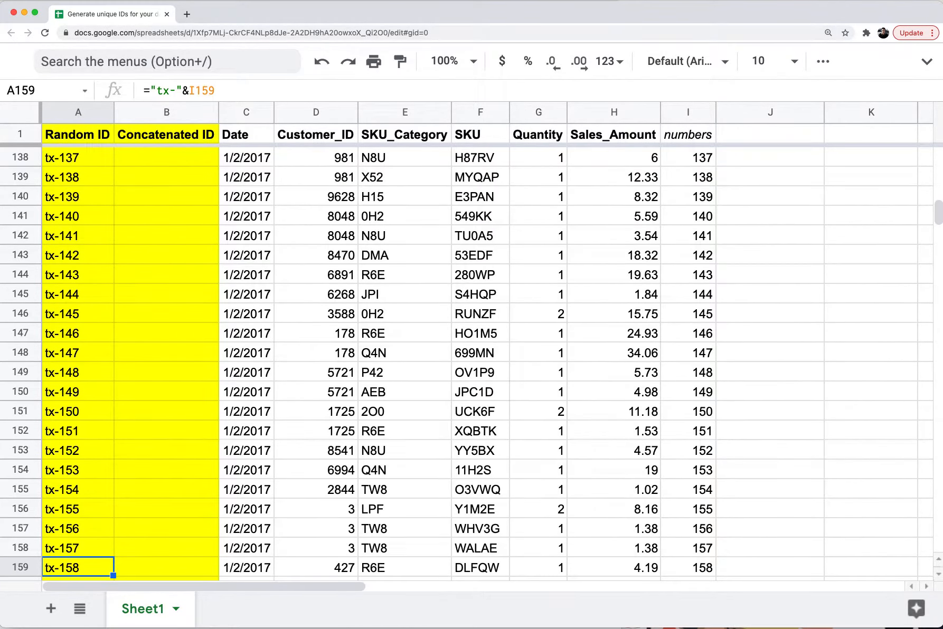
key(Up)
key(Up)
key(Up)
key(Up)
key(Up)
key(Up)
key(Up)
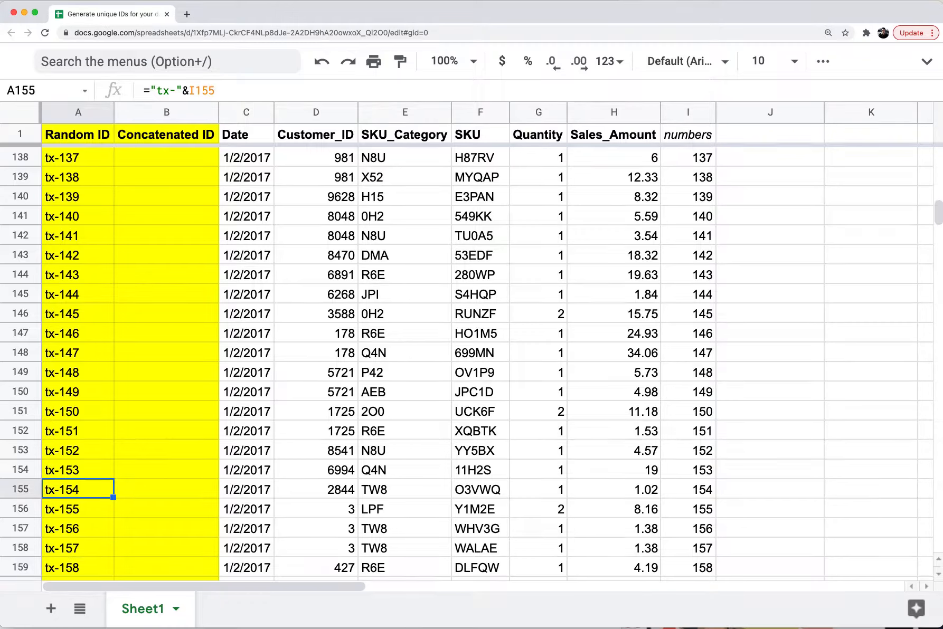
key(Up)
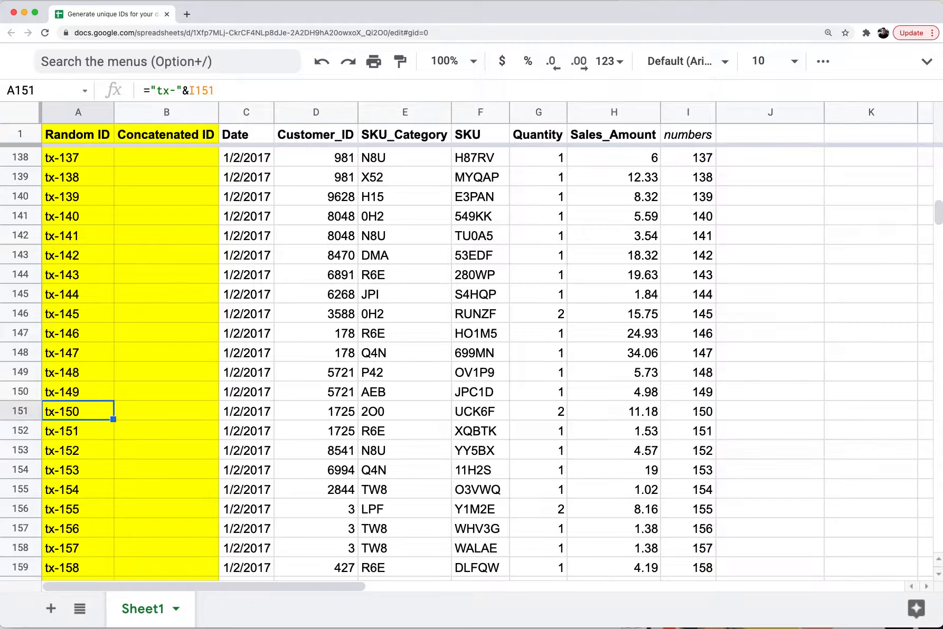
Examine the transaction in row 151 across its Customer_ID, SKU and Quantity columns, returning to its Random ID.
key(Right)
key(Right)
key(Right)
key(Right)
key(Right)
key(Right)
key(Right)
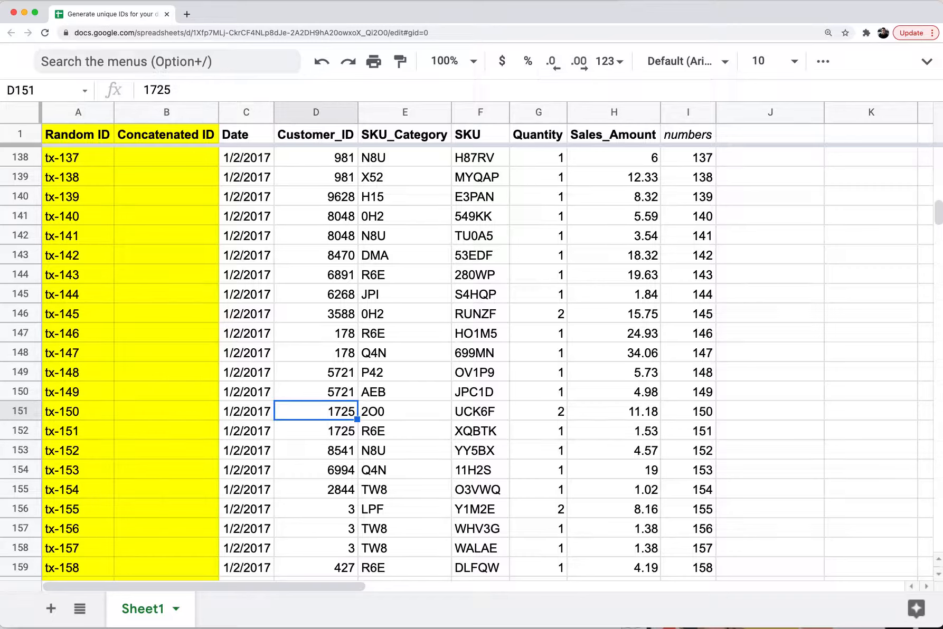
key(Left)
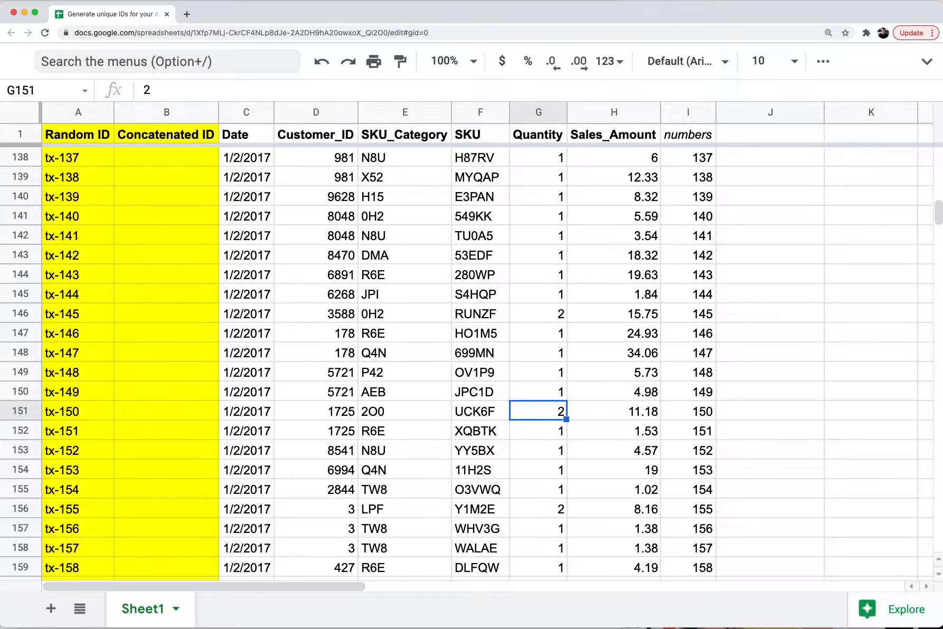
key(Left)
key(Left)
key(Left)
key(Left)
key(Left)
key(Left)
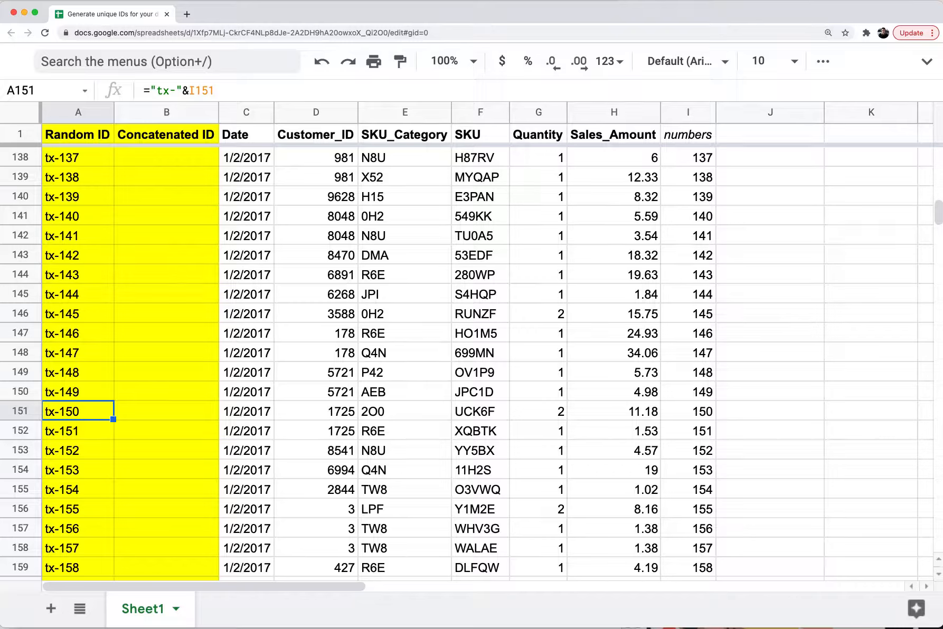
Go back to the first rows and inspect the Random ID column from A9 down to A152.
scroll(766, 271, up, 20)
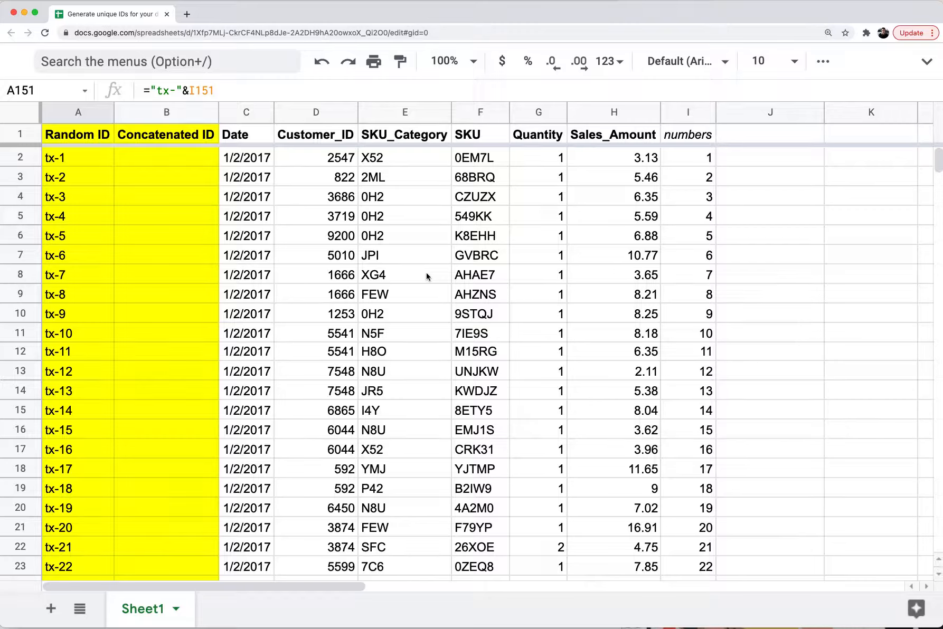
click(97, 296)
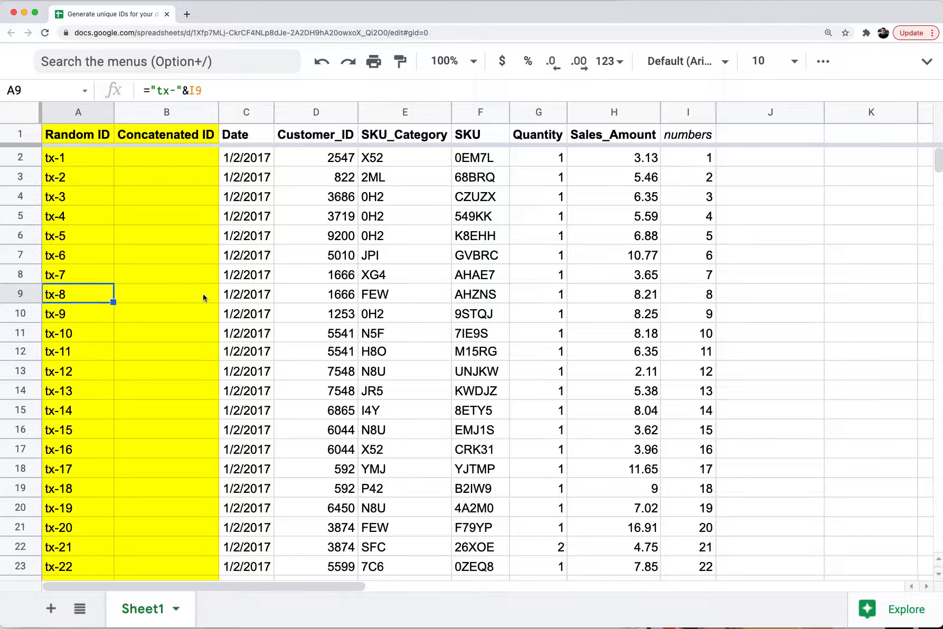
click(95, 331)
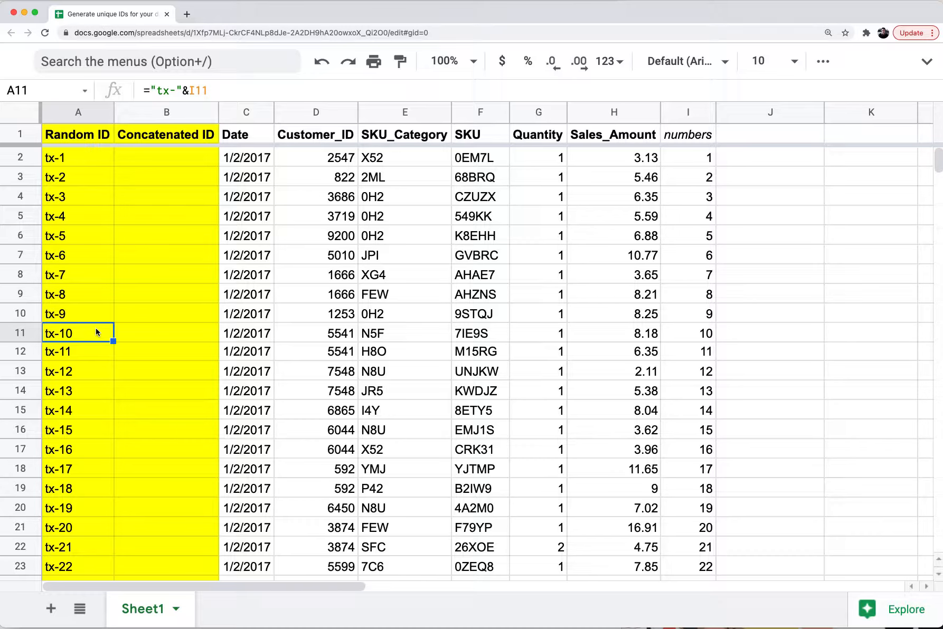
key(Down)
key(Down)
key(Down)
key(Down)
key(Down)
key(Down)
key(Down)
key(Down)
key(Down)
key(Down)
key(Down)
key(Down)
key(Down)
key(Down)
key(Down)
key(Down)
key(Down)
key(Down)
key(Down)
key(Down)
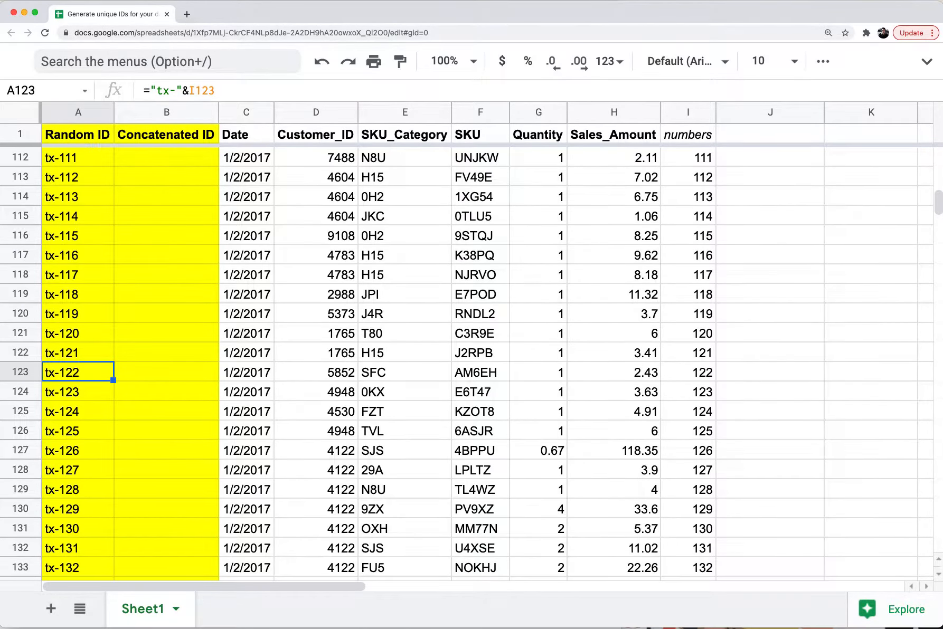
key(Down)
key(Down)
key(Down)
key(Down)
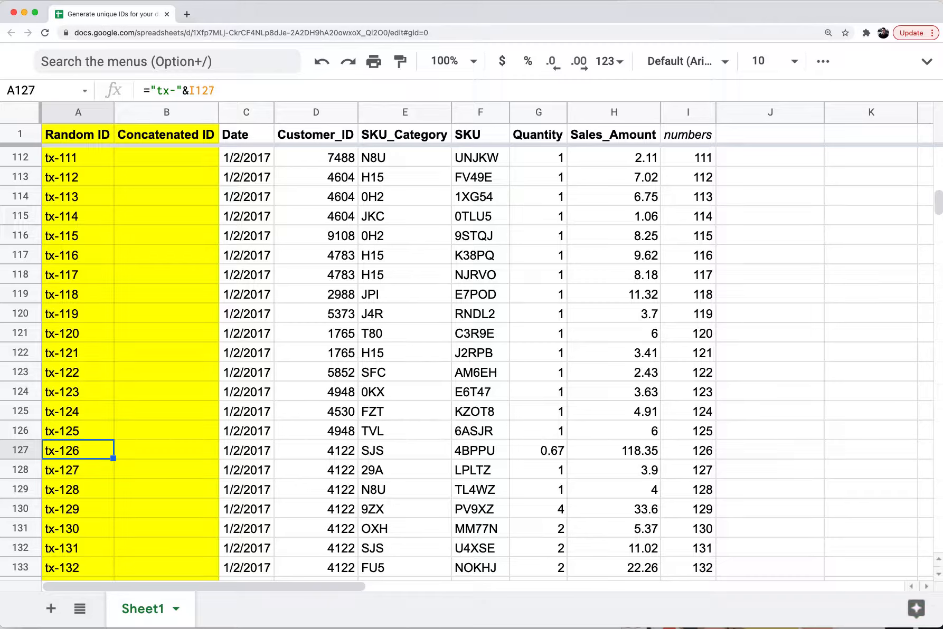
key(Down)
key(Down)
key(Down)
key(Down)
key(Down)
key(Down)
key(Down)
key(Down)
key(Down)
key(Down)
key(Down)
key(Down)
key(Down)
key(Down)
key(Down)
key(Down)
key(Down)
key(Down)
key(Down)
key(Down)
key(Down)
key(Down)
key(Down)
key(Down)
key(Down)
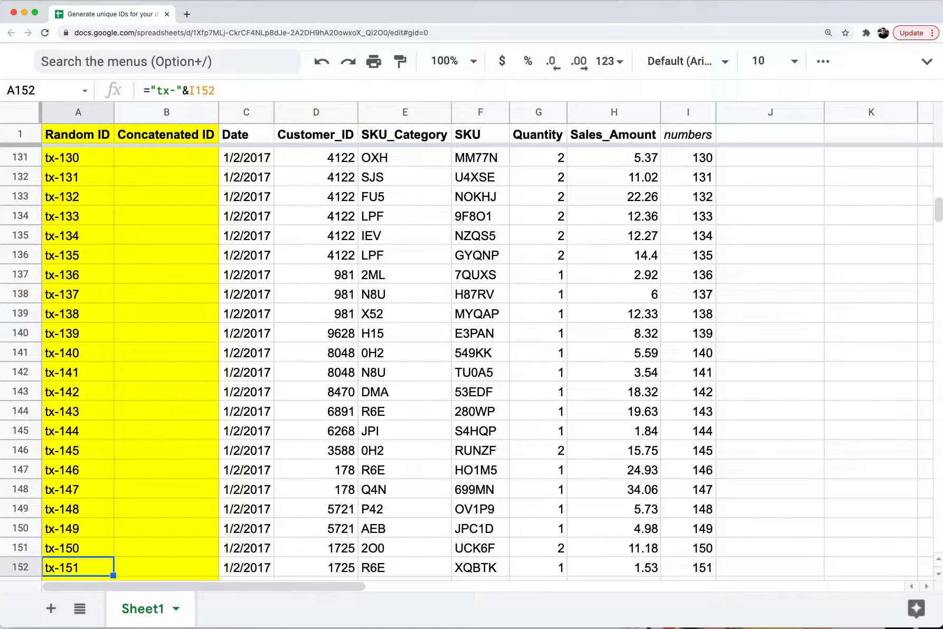
Clear all Random IDs from A2 through A1001, keeping the column header.
click(190, 370)
key(Up)
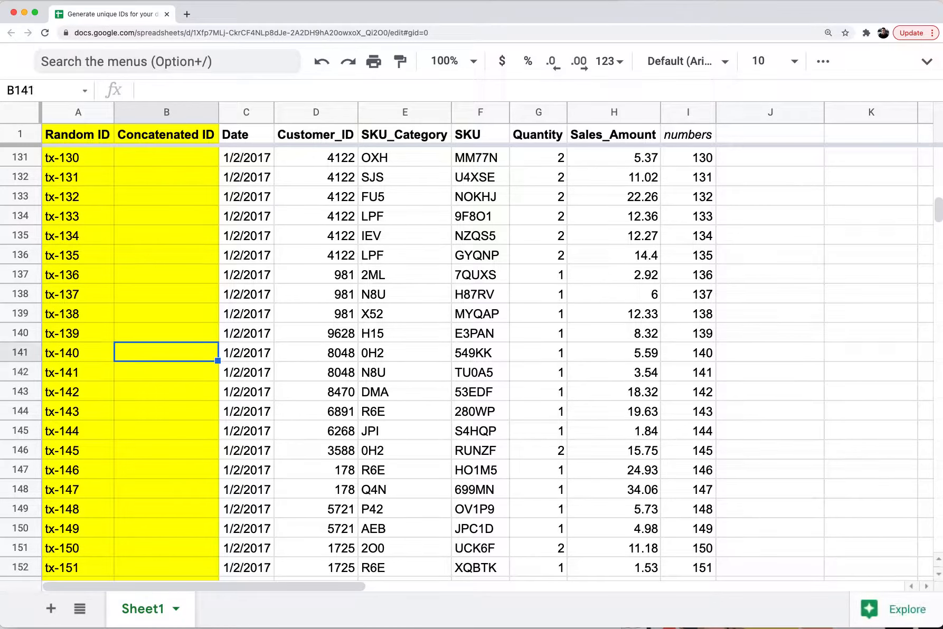
key(Up)
key(Up)
key(Left)
key(Up)
key(super+Up)
key(Down)
key(Down)
key(Up)
key(super+shift+Down)
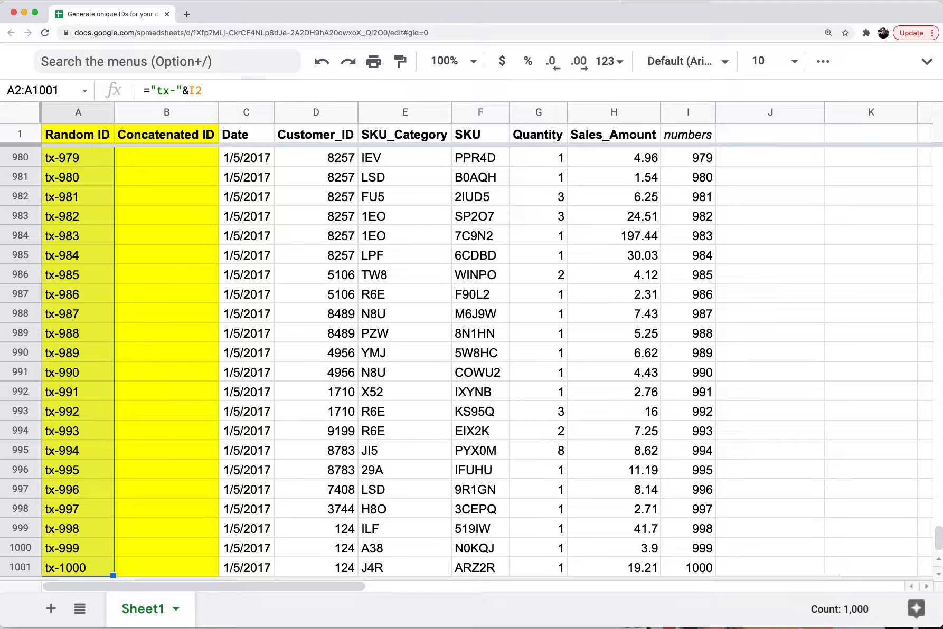
key(Delete)
Replace the first value in the numbers column, I2, with the formula =round(rand()*1000000,0).
key(Right)
key(Right)
key(Right)
key(Right)
key(Right)
key(Right)
key(Right)
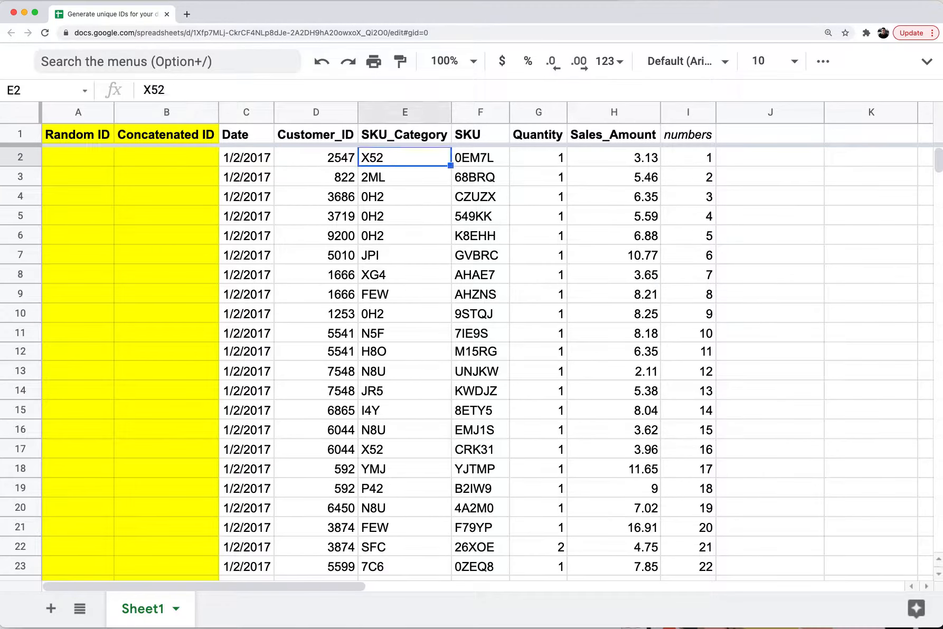
key(Right)
key(Right)
key(Left)
key(Up)
key(Left)
key(Down)
key(Right)
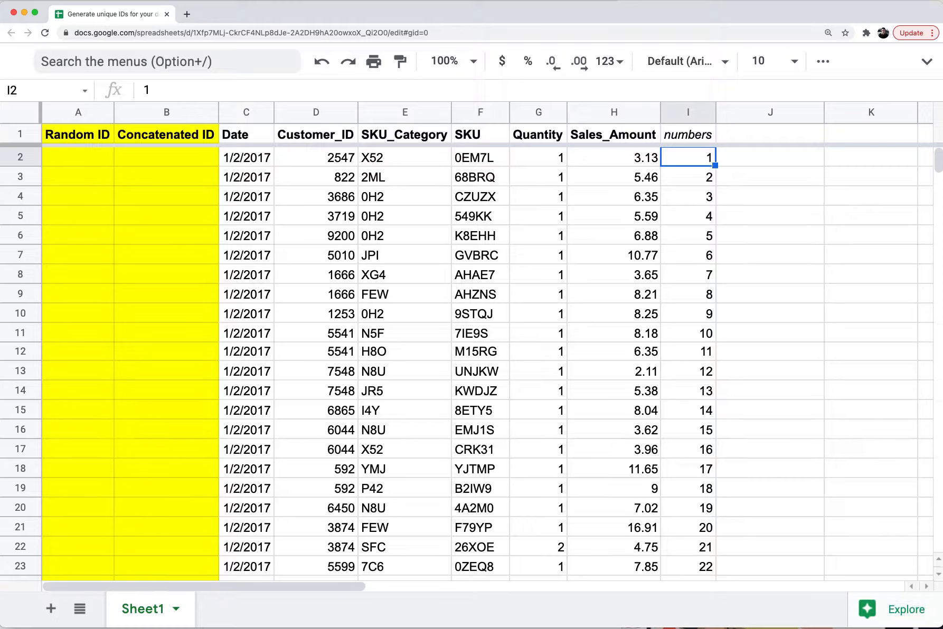
text(=round)
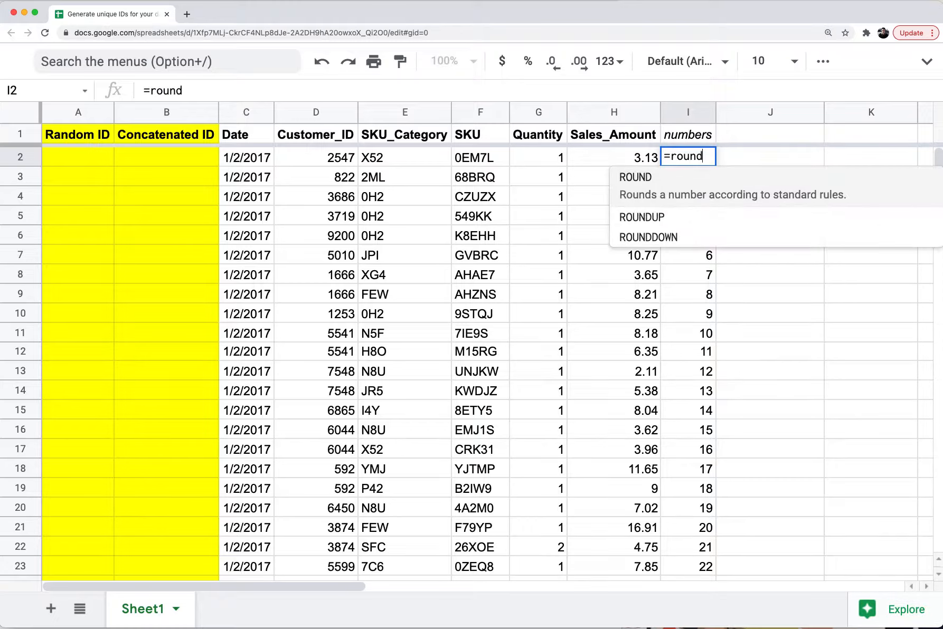
text((ran)
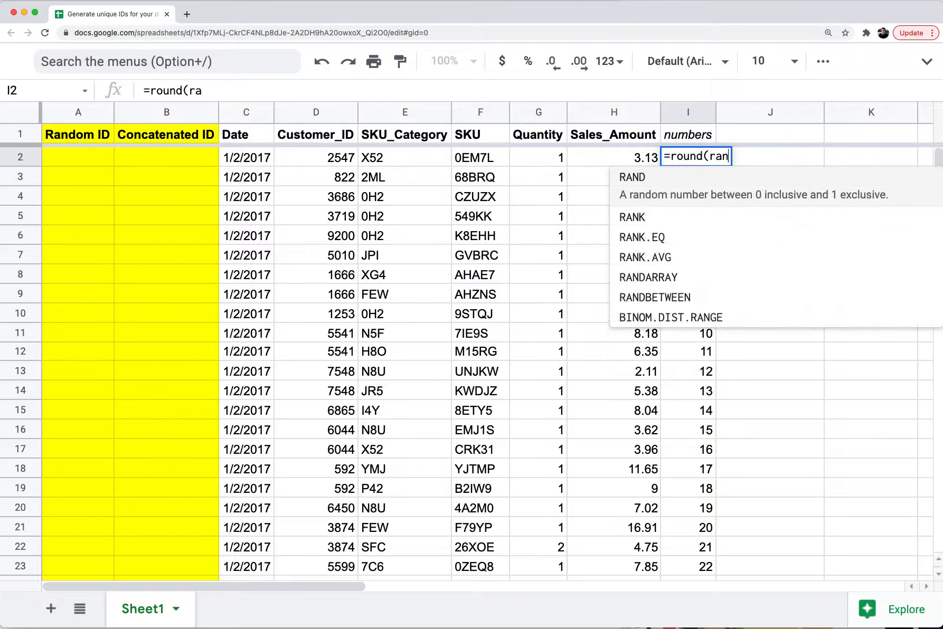
text(d())
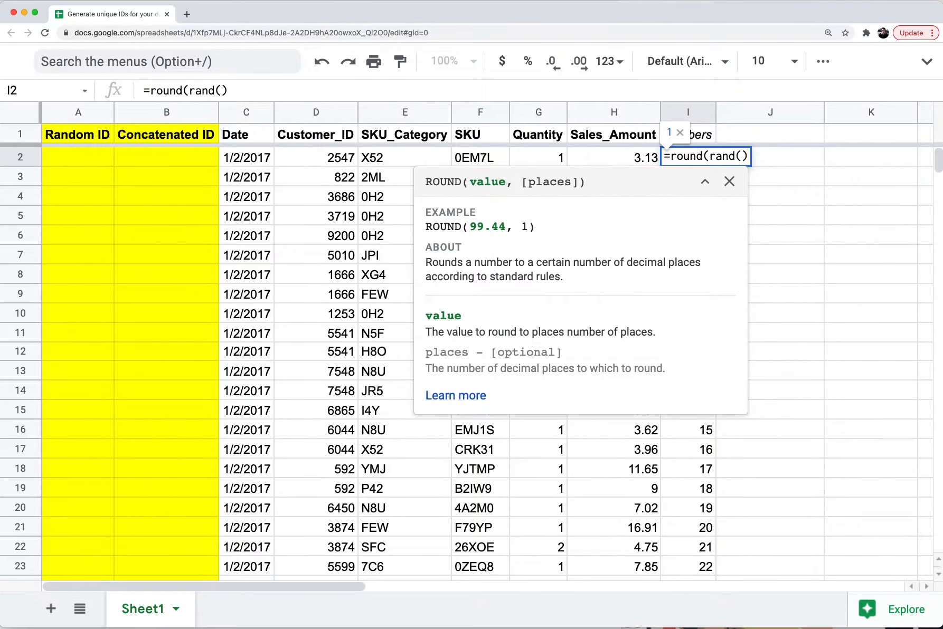
text(*)
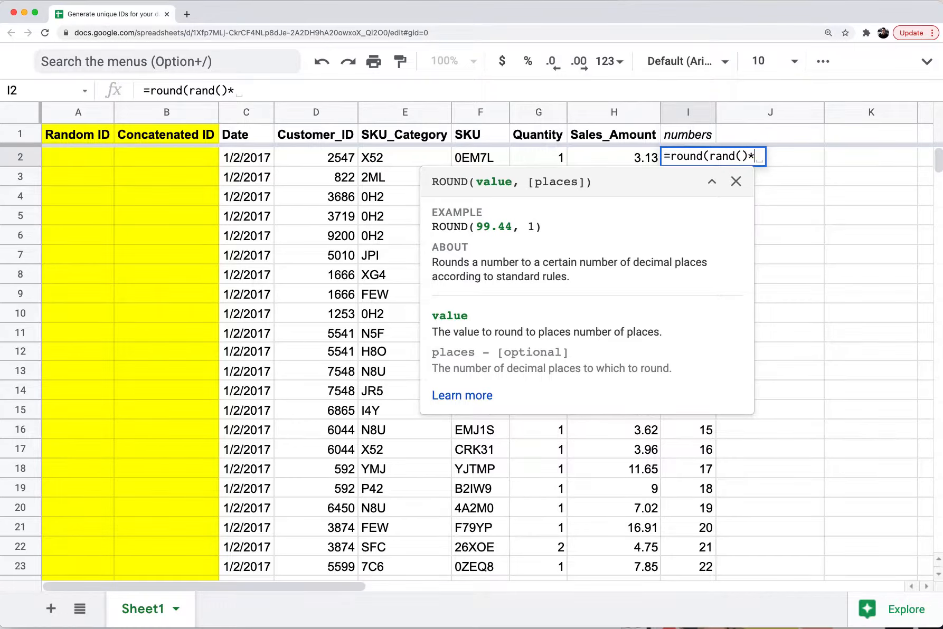
text(1000000)
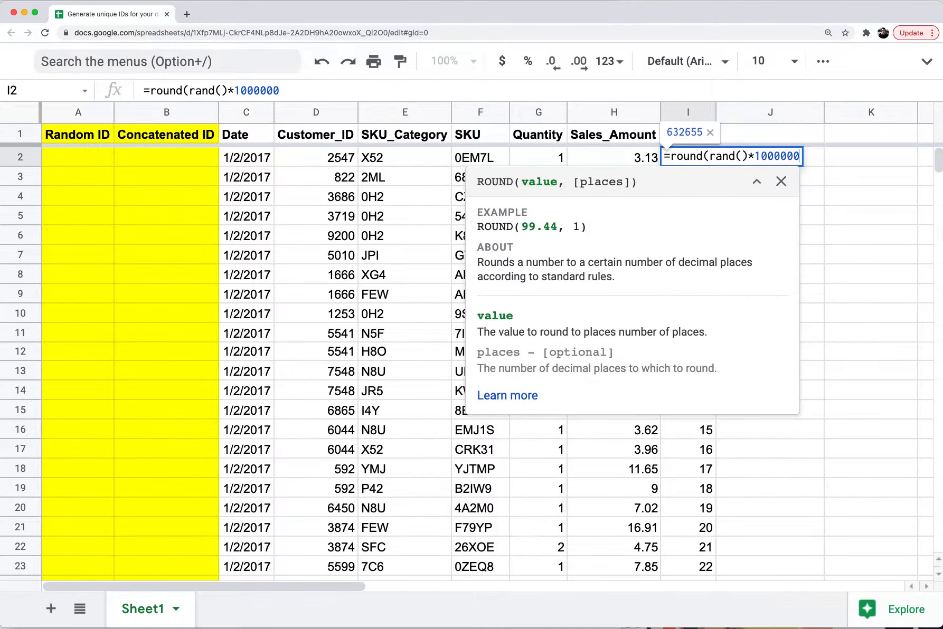
text(,0))
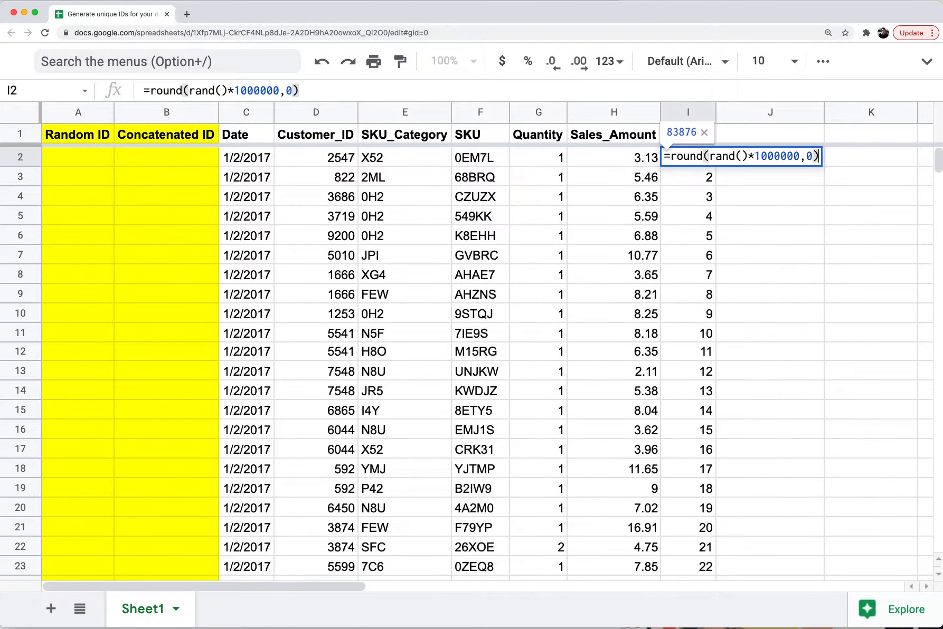
key(Return)
key(Up)
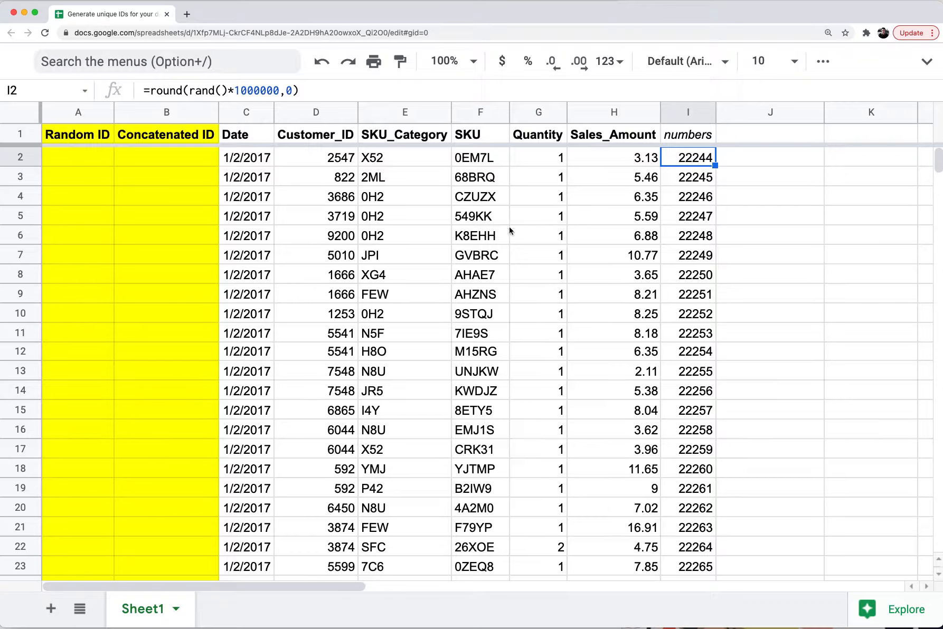
Fill the random-number formula from I2 down through the last data row of the numbers column and review the first few values.
click(699, 211)
click(709, 180)
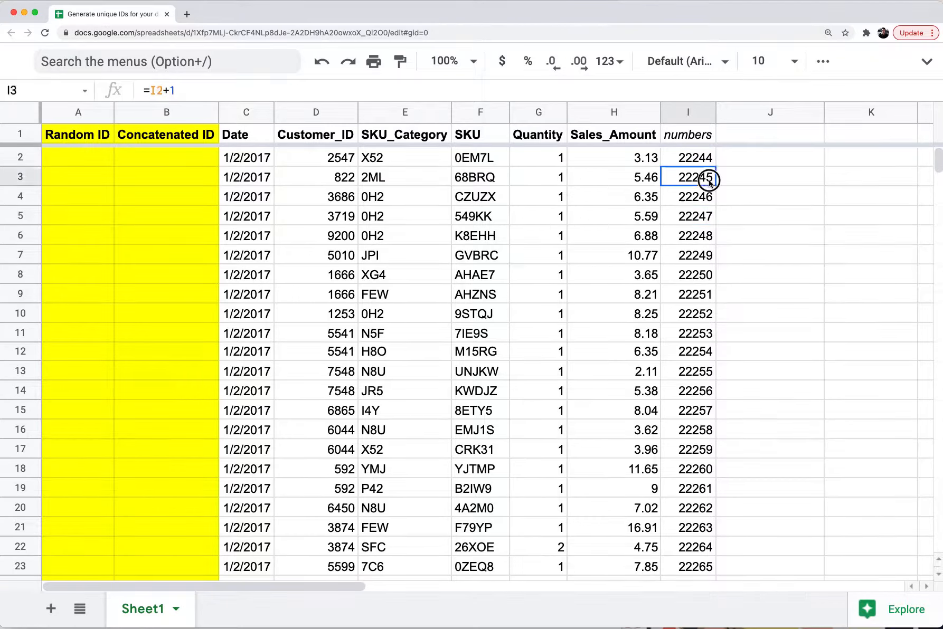
click(708, 159)
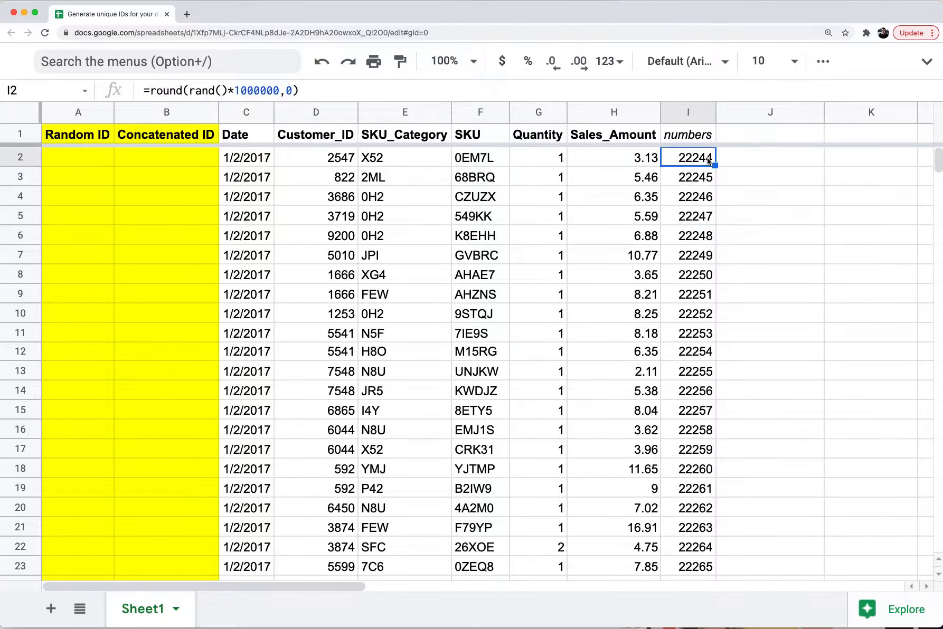
key(super+shift+Down)
key(super+d)
key(super+shift+Up)
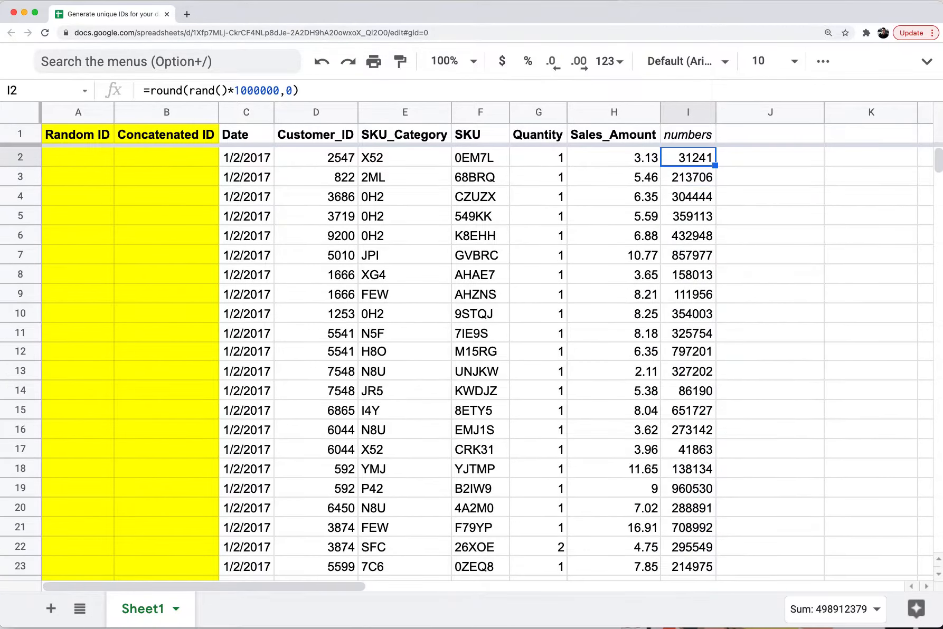
key(Down)
key(Down)
key(Up)
key(Up)
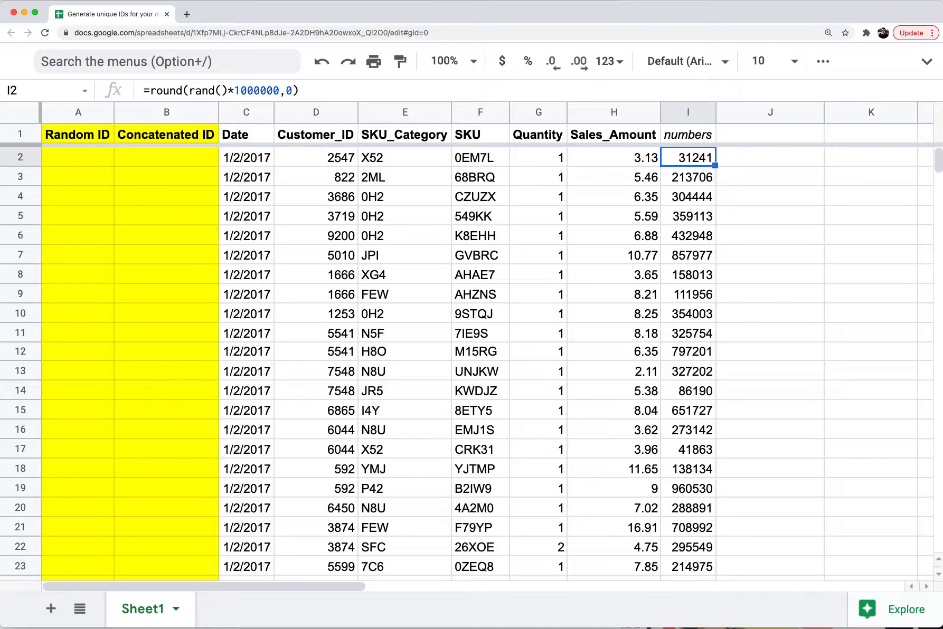
Enter the formula ="tx-"&I2 in A2, the first cell of the Random ID column.
key(Down)
key(Down)
key(Down)
key(Down)
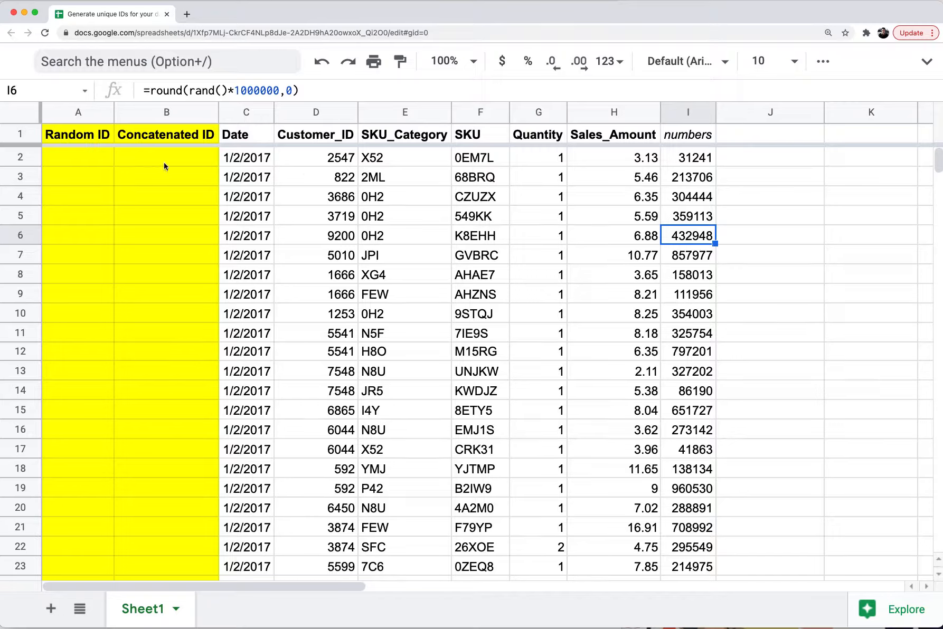
click(105, 160)
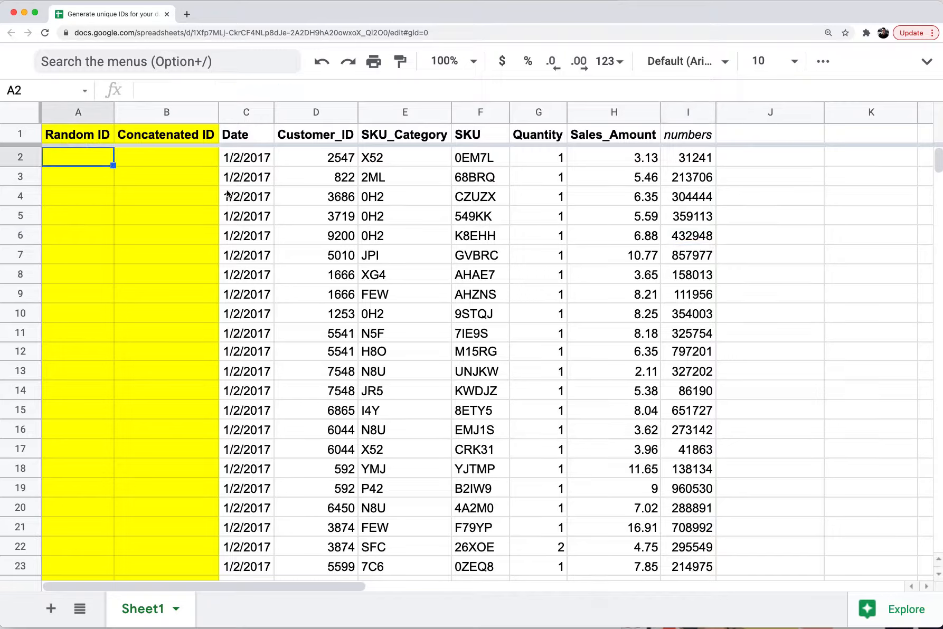
text(=")
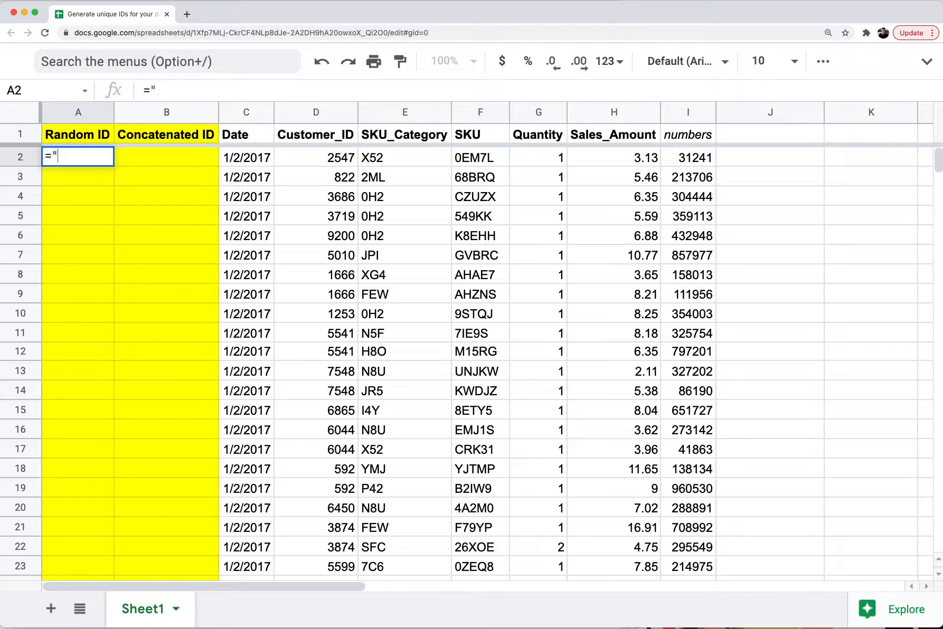
text(tx-"&)
key(Right)
key(Right)
key(Right)
key(Right)
key(Right)
key(Right)
key(Right)
key(Right)
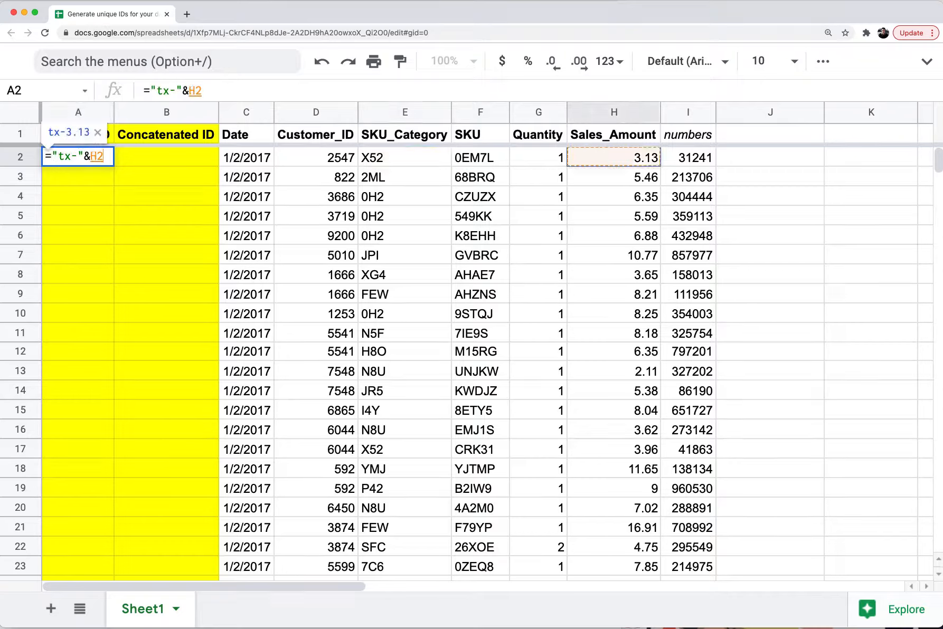
key(Return)
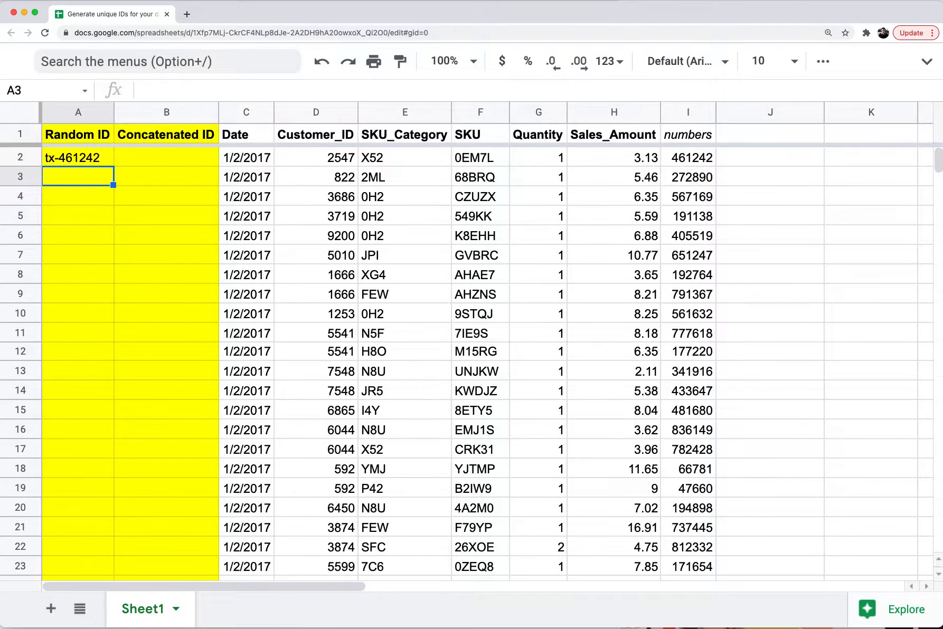
Fill the A2 formula down the Random ID column through A1001 and return to the first rows.
key(Up)
key(shift+super+Down)
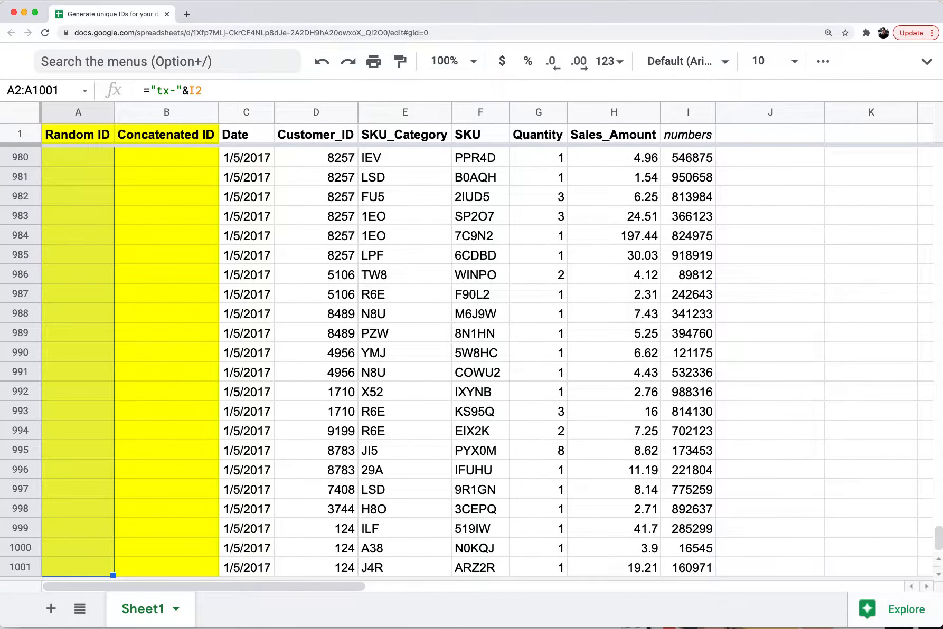
key(super+d)
key(super+Up)
Examine the generated Random IDs from A2 down to A50 and at the last data row, A1001.
key(Down)
key(Down)
key(Down)
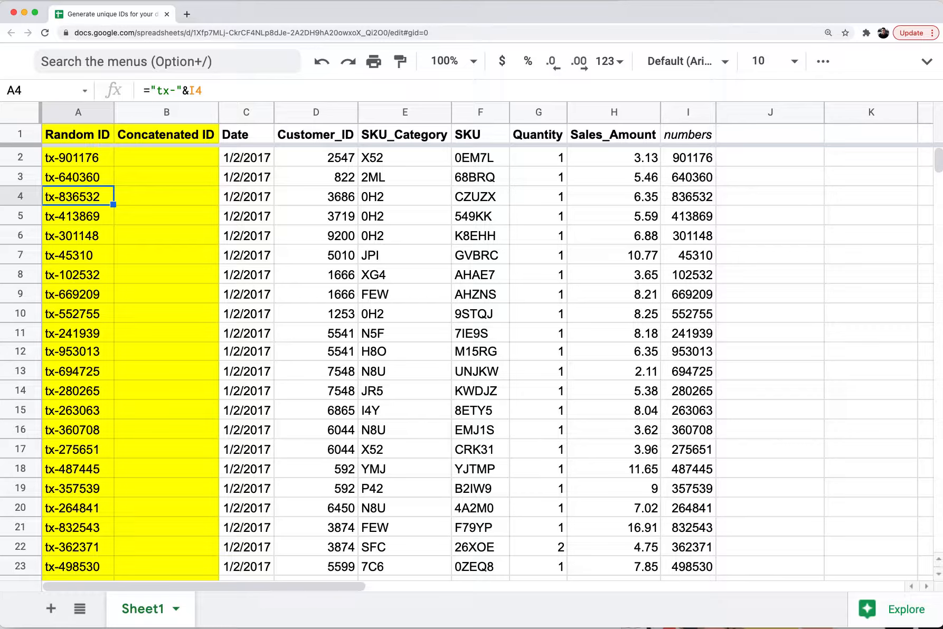
key(Down)
key(Down)
key(Down)
key(Down)
key(Down)
key(Down)
key(Down)
key(Down)
key(Down)
key(Down)
key(Down)
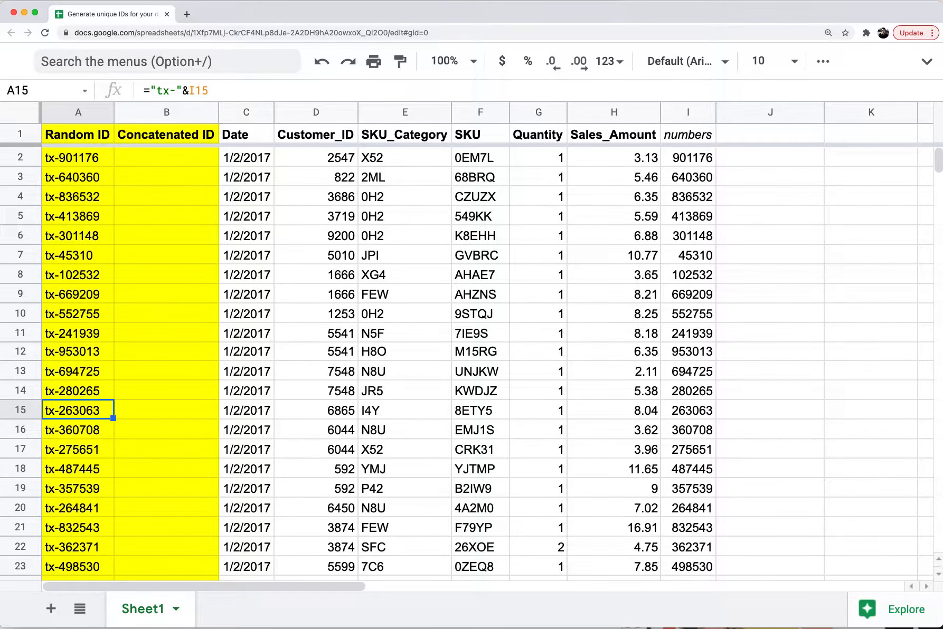
key(Down)
key(Down)
key(Down)
key(Down)
key(Down)
key(Down)
key(Down)
key(Down)
key(Down)
key(Down)
key(Down)
key(Down)
key(Down)
key(Down)
key(Down)
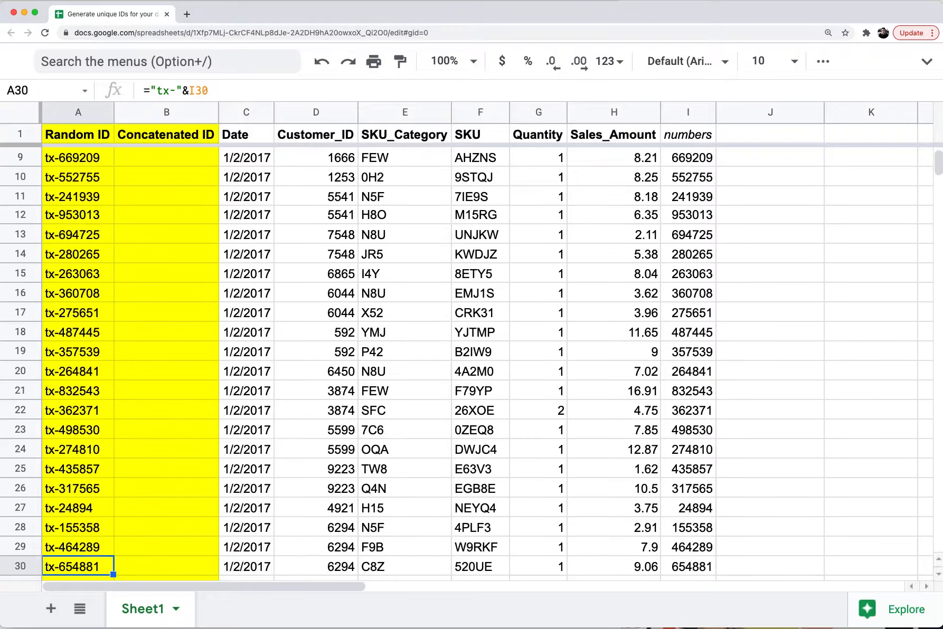
key(Down)
key(Down)
key(Down)
key(Down)
key(Down)
key(Down)
key(Down)
key(Down)
key(Down)
key(Down)
key(Down)
key(Down)
key(Down)
key(Down)
key(Down)
key(Down)
key(Down)
key(Down)
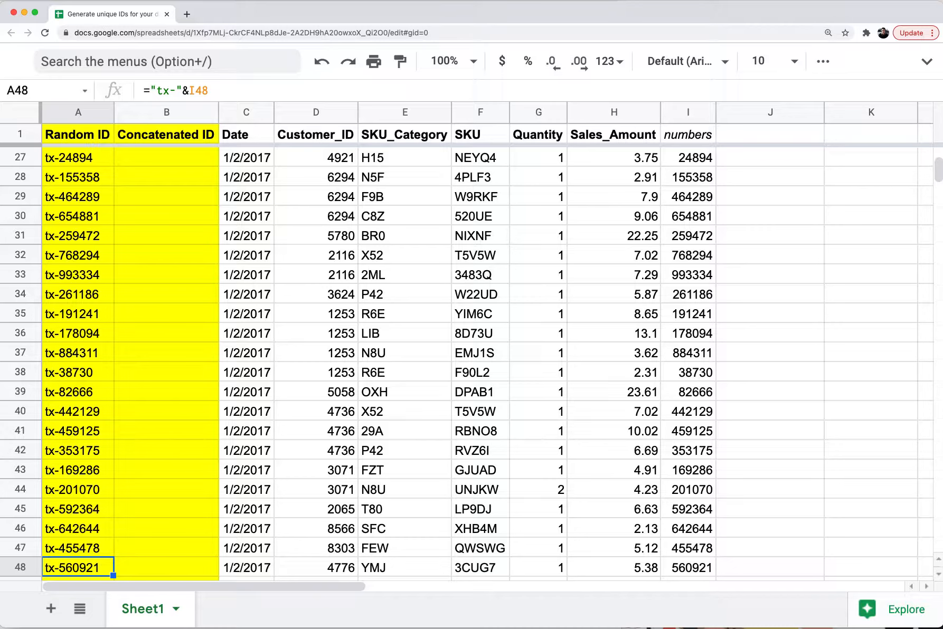
key(Down)
key(Down)
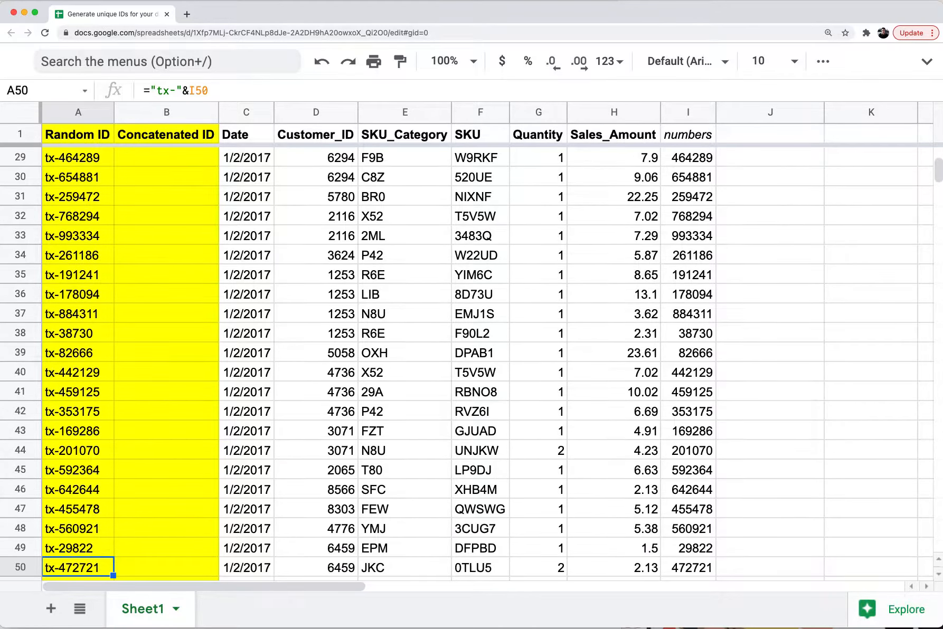
key(super+Down)
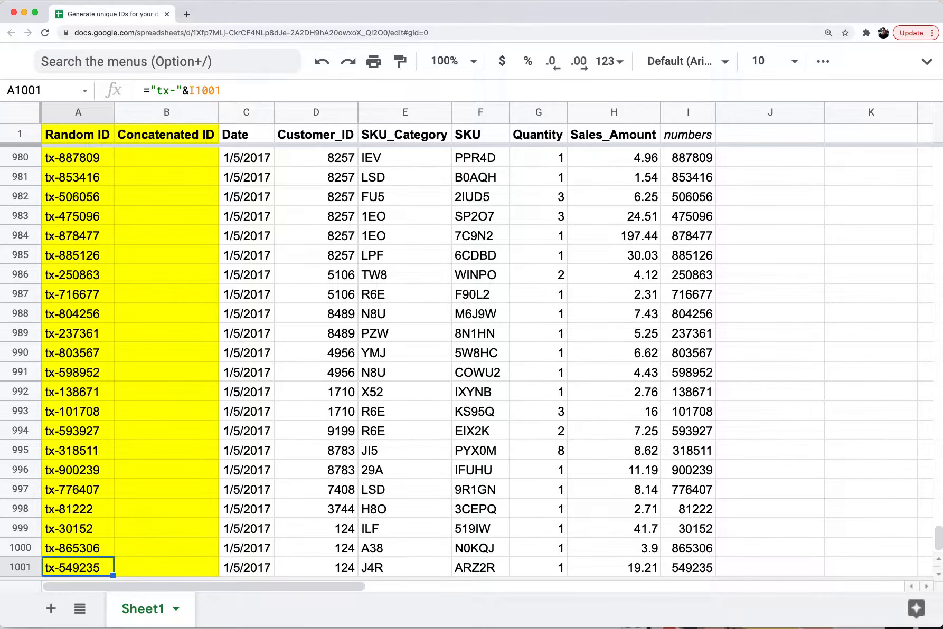
Return to the first rows and read through the Random IDs down to A15.
key(super+Up)
key(Down)
key(Down)
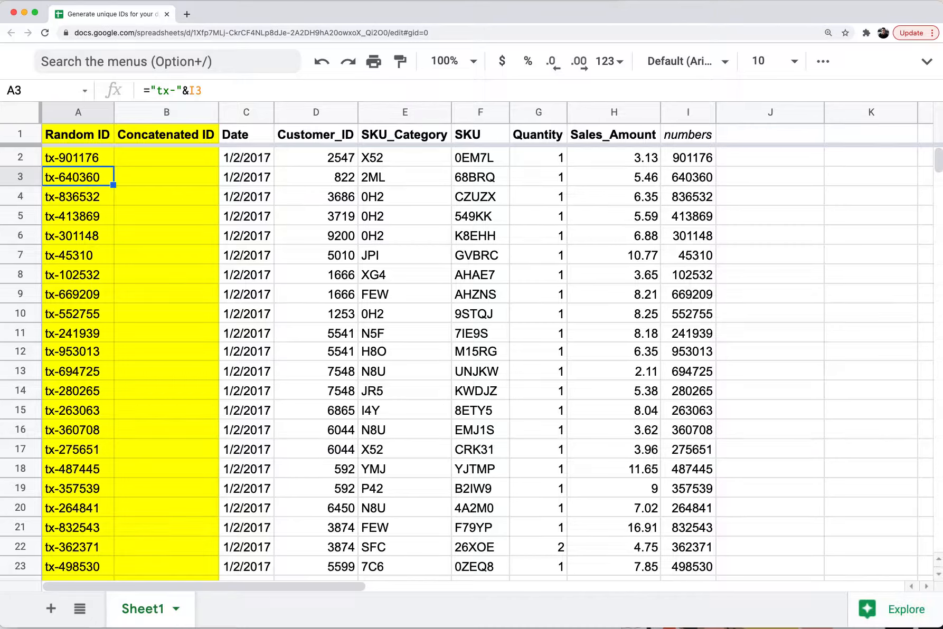
key(Down)
key(Down)
key(Down)
key(Down)
key(Down)
key(Down)
key(Down)
key(Down)
key(Down)
key(Down)
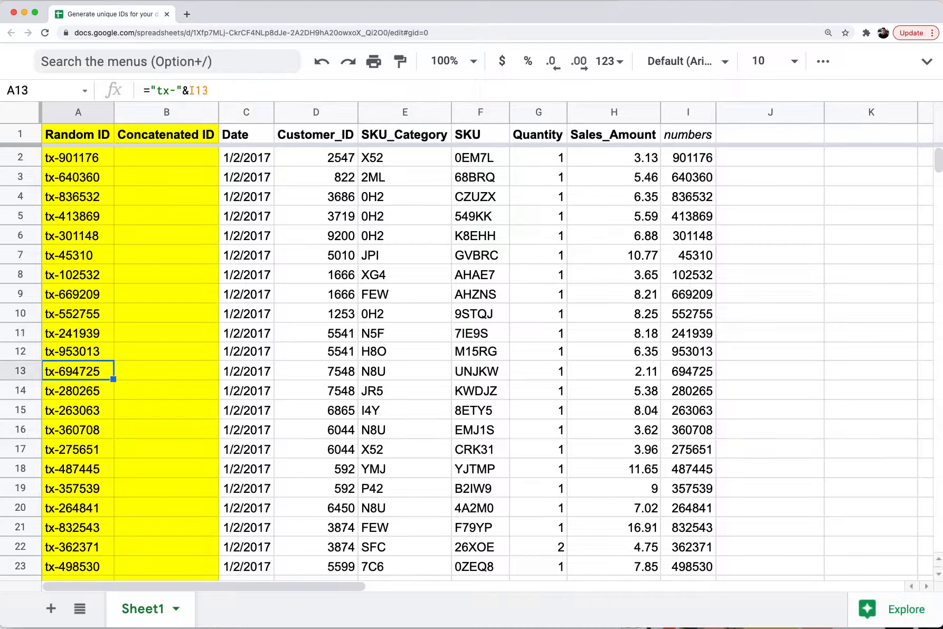
key(Down)
key(Down)
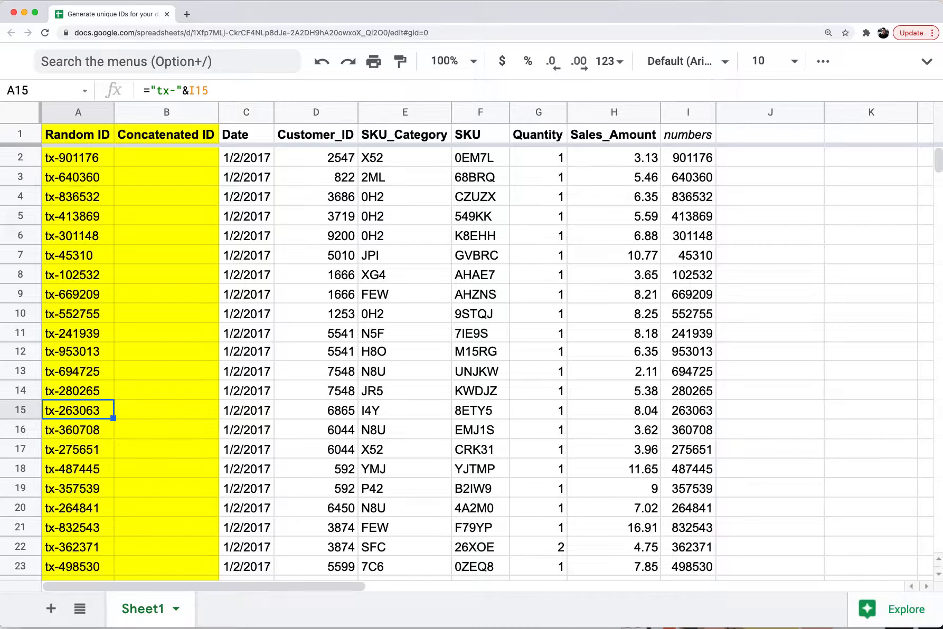
Inspect the random-number formula in I15 of the numbers column and leave it unchanged.
key(Right)
key(Left)
key(Right)
key(Right)
key(Right)
key(Right)
key(Right)
key(Right)
key(Right)
key(Right)
key(Return)
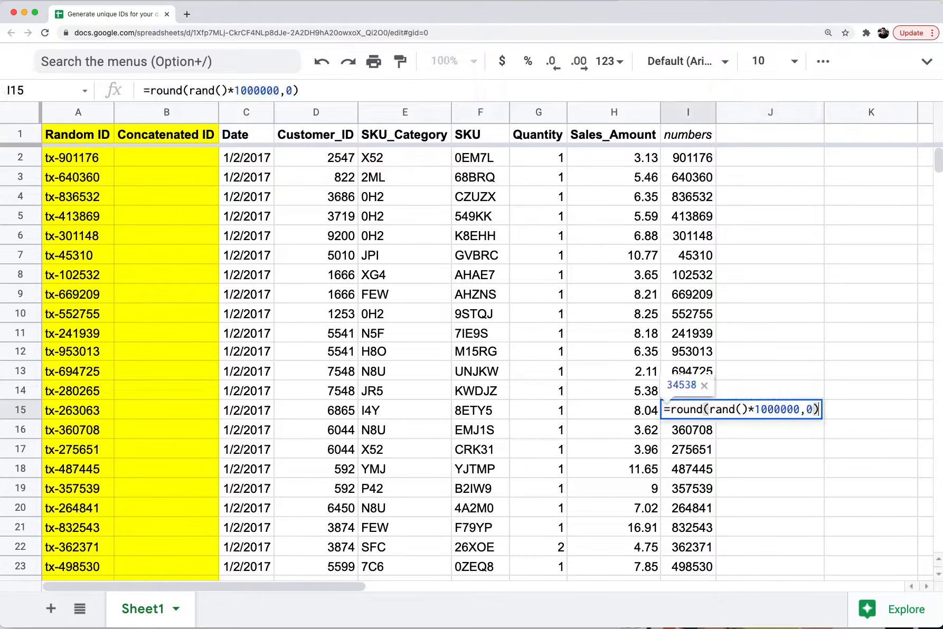
key(Left)
key(Left)
key(Left)
key(Left)
key(Left)
key(Left)
key(Left)
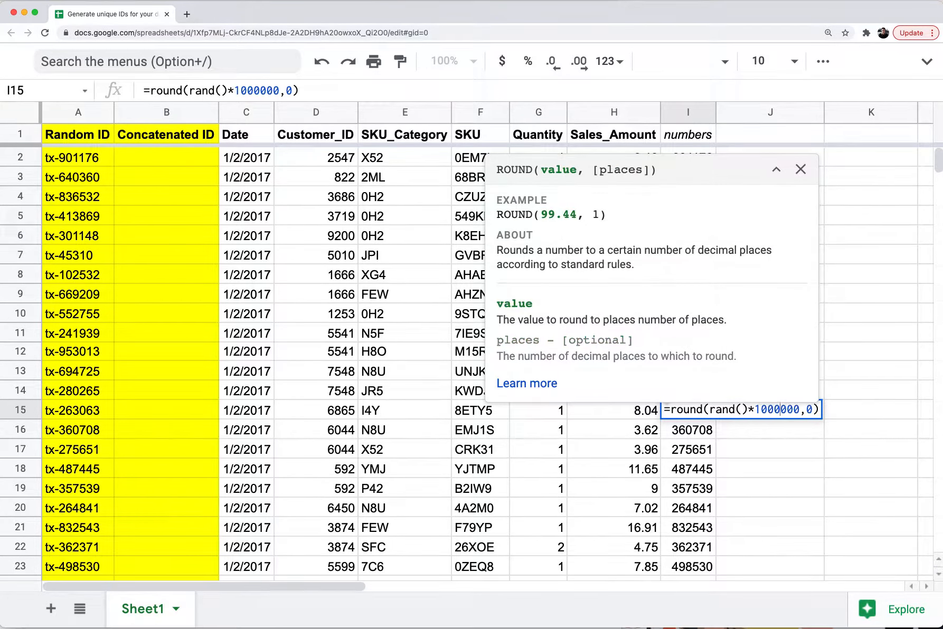
key(Escape)
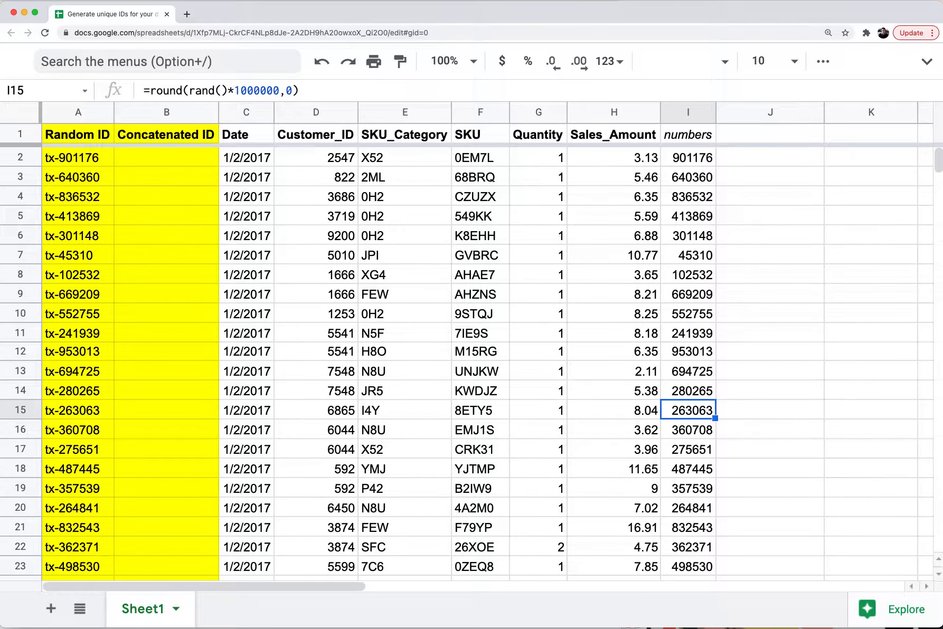
Compare the Random ID formula in A15 with the random-number formula in I15 that it references.
key(Left)
key(Left)
key(Left)
key(Left)
key(Left)
key(Left)
key(Left)
key(Left)
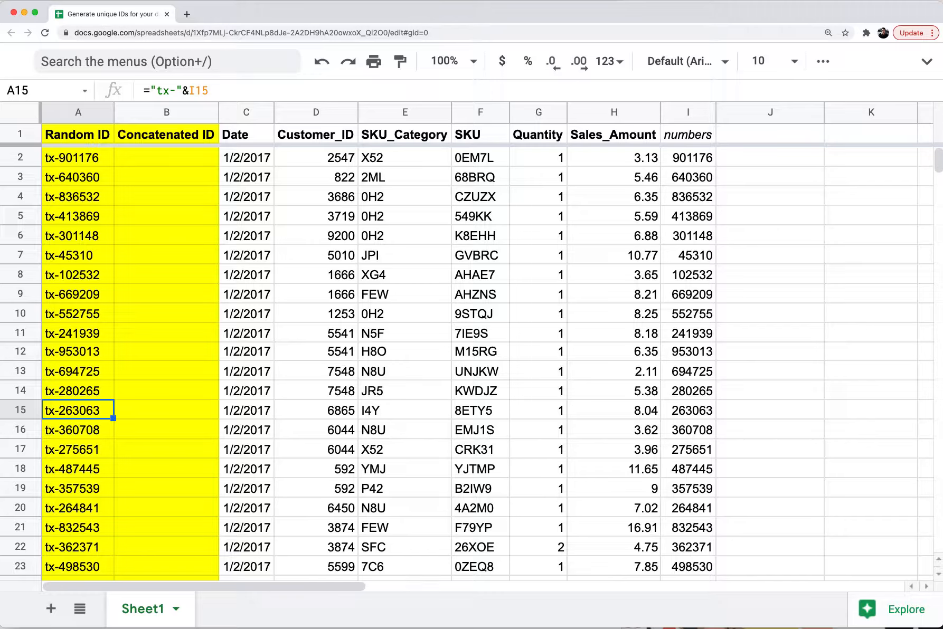
key(Right)
key(Right)
key(Right)
key(Right)
key(Right)
key(Right)
key(Right)
key(Right)
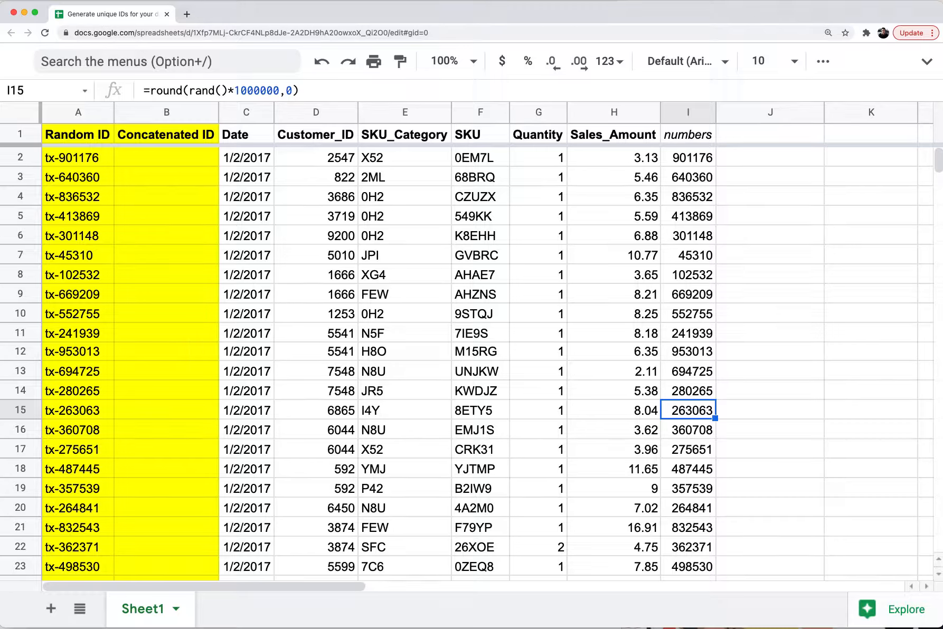
key(Left)
key(Left)
key(Left)
key(Left)
key(Left)
key(Left)
key(Left)
key(Left)
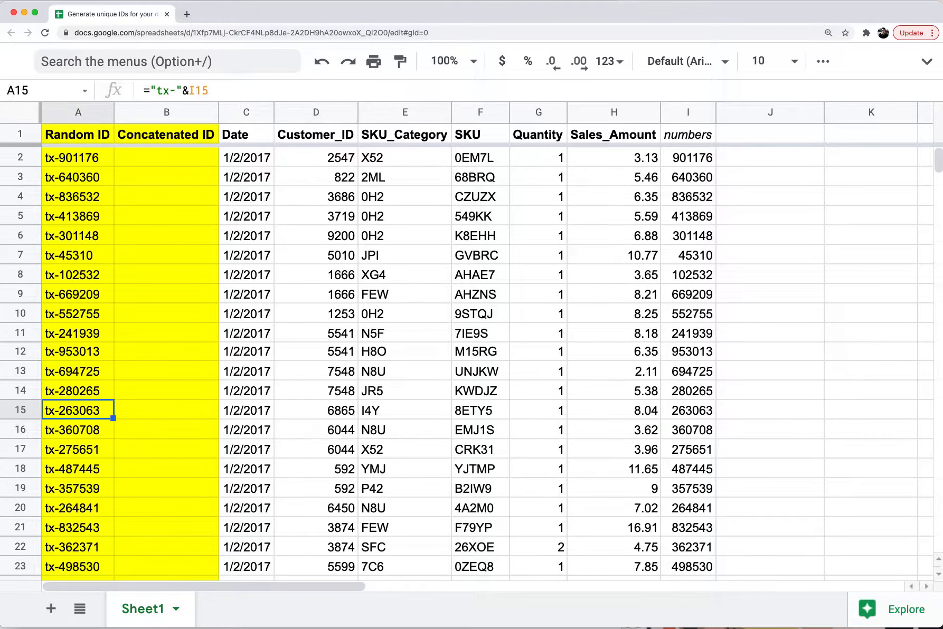
Examine the formula in I10 and the Random ID formulas in A14, A9 and A6, leaving them unchanged.
click(681, 323)
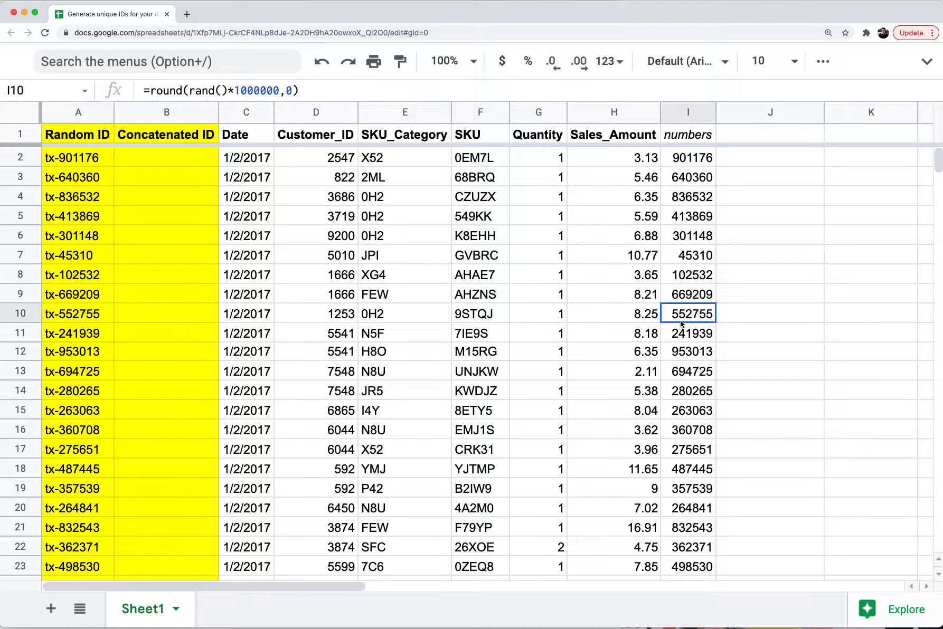
double_click(680, 323)
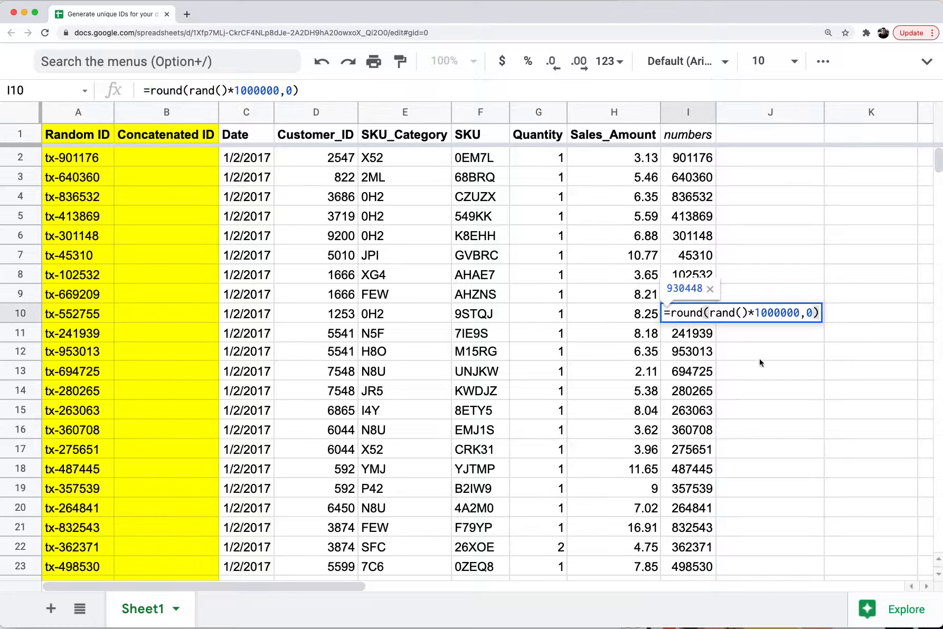
key(Escape)
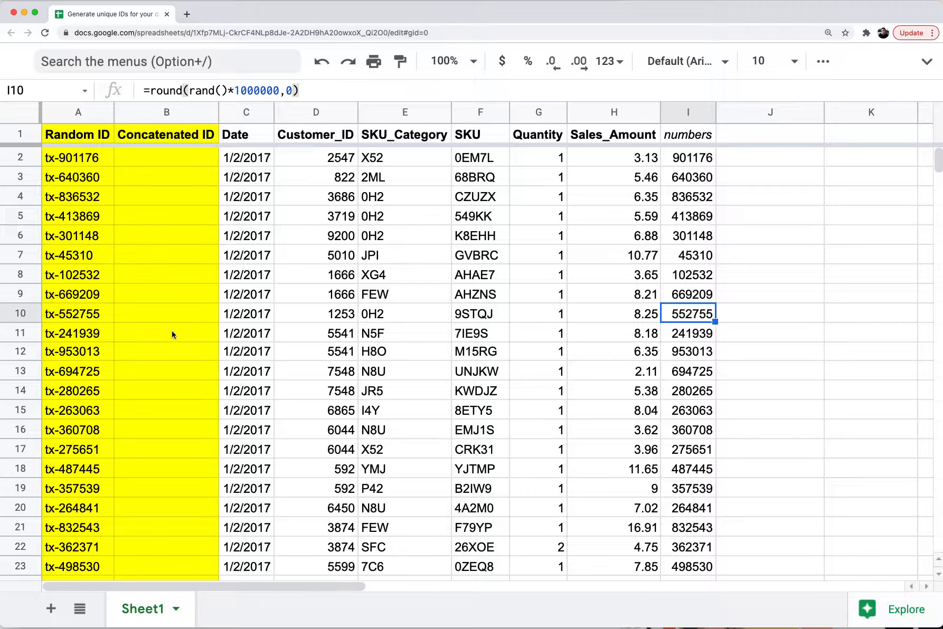
click(111, 321)
click(92, 391)
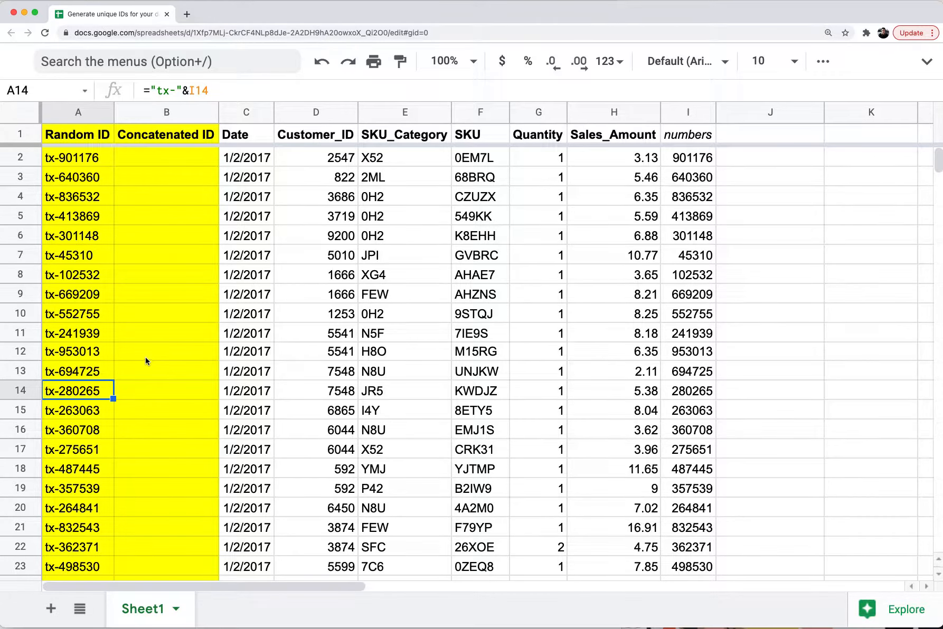
click(86, 295)
scroll(87, 296, down, 2)
scroll(88, 296, up, 2)
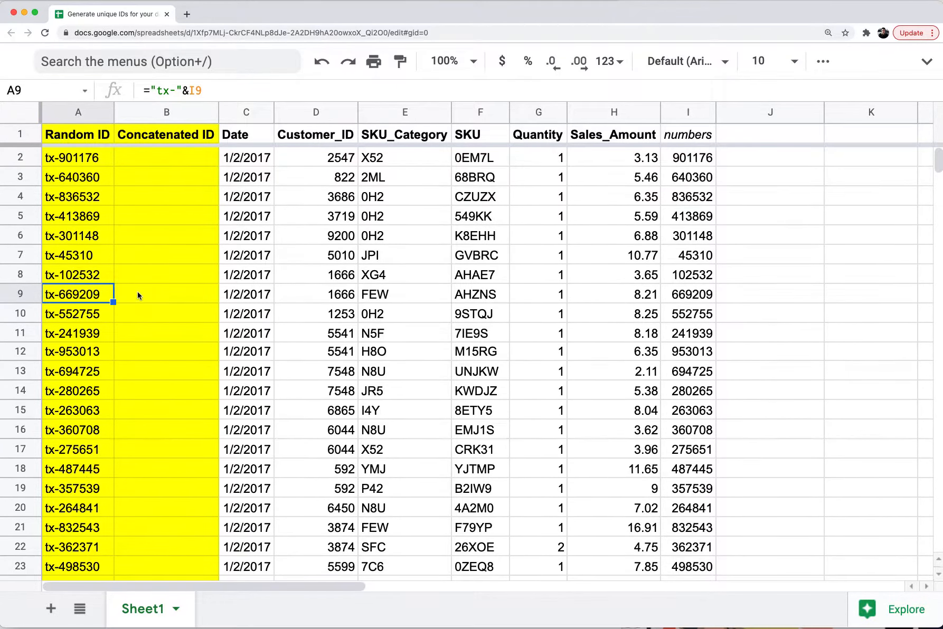
double_click(99, 242)
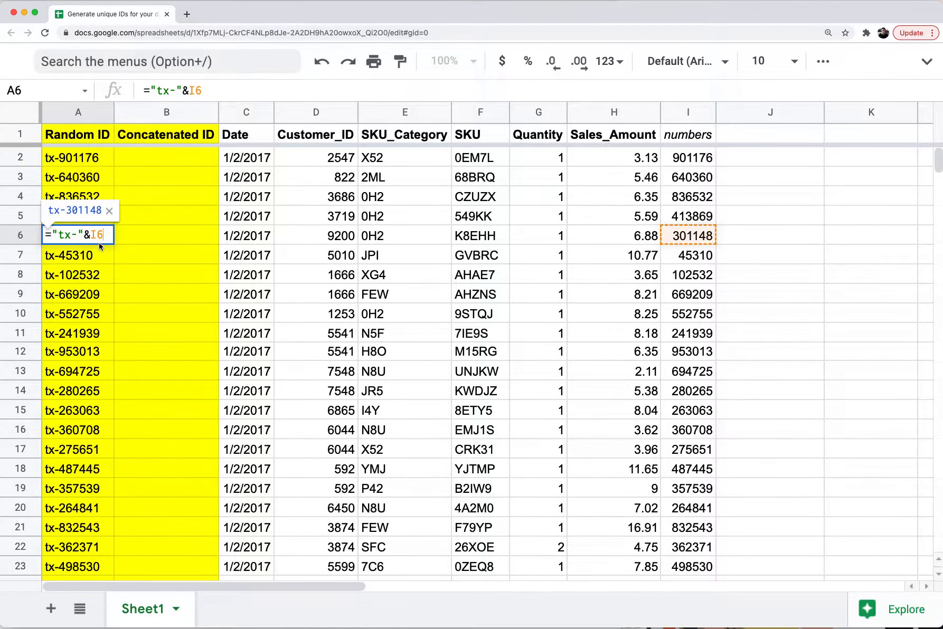
key(Return)
Enter =round(rand()*1000000,0) in the empty cell J7 as a recalculation test and clear it.
key(Right)
key(Right)
key(Right)
key(Right)
key(Right)
key(Right)
key(Right)
key(Right)
key(Right)
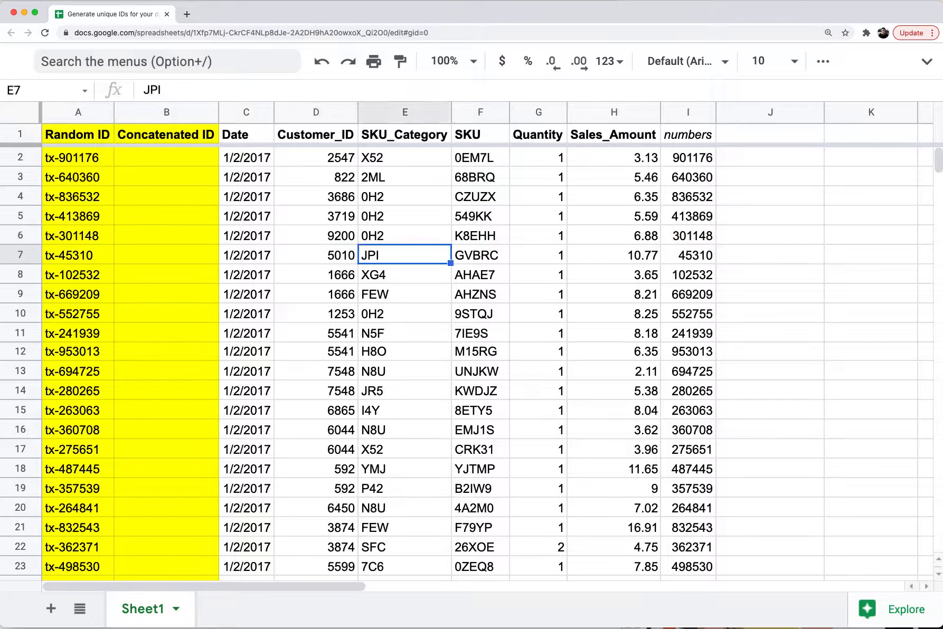
text(=round(rand()*1000000,0))
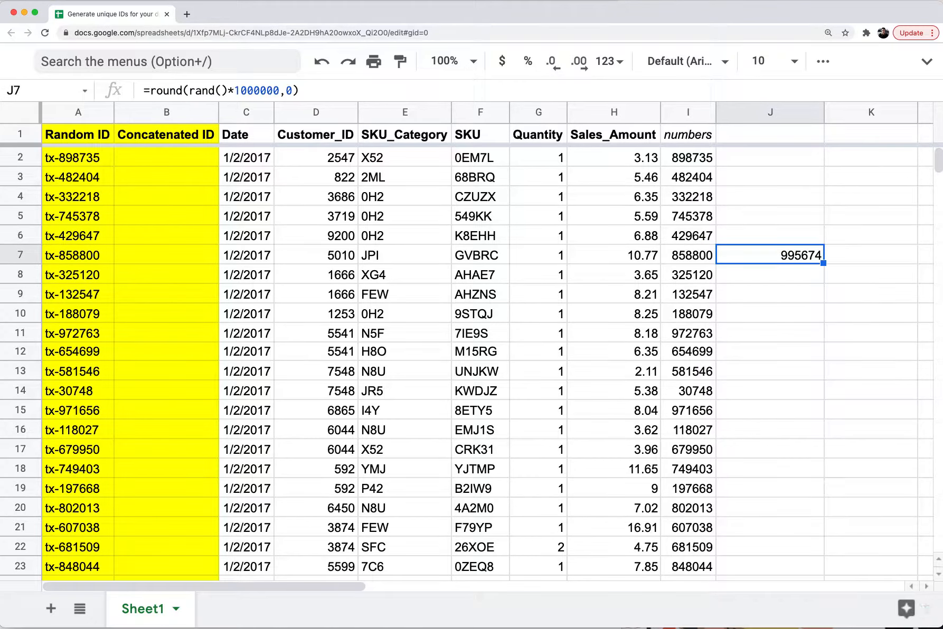
key(BackSpace)
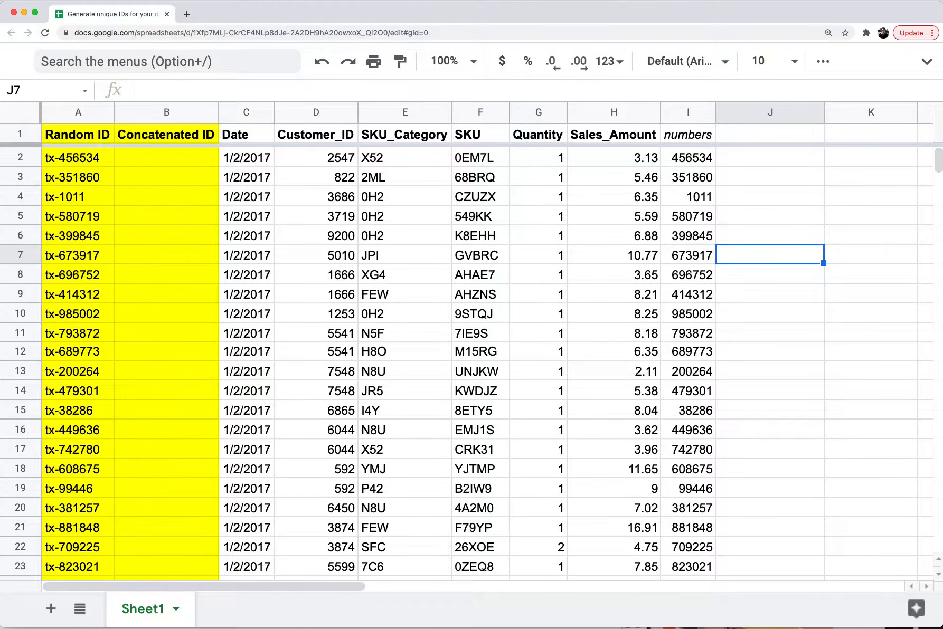
Force the random numbers to recalculate by entering the test texts er and ere in J7, clearing the cell after each.
text(er)
key(Return)
key(Up)
key(BackSpace)
text(ere)
key(Return)
key(Up)
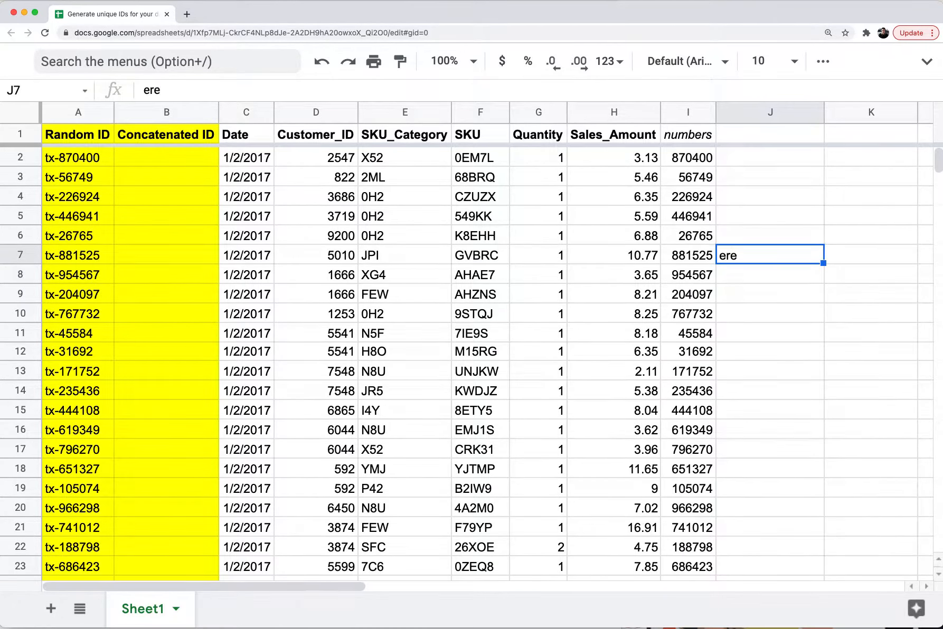
key(BackSpace)
Force another recalculation of the random numbers by entering the test text er in J9 and clearing it.
key(Down)
key(Down)
text(er)
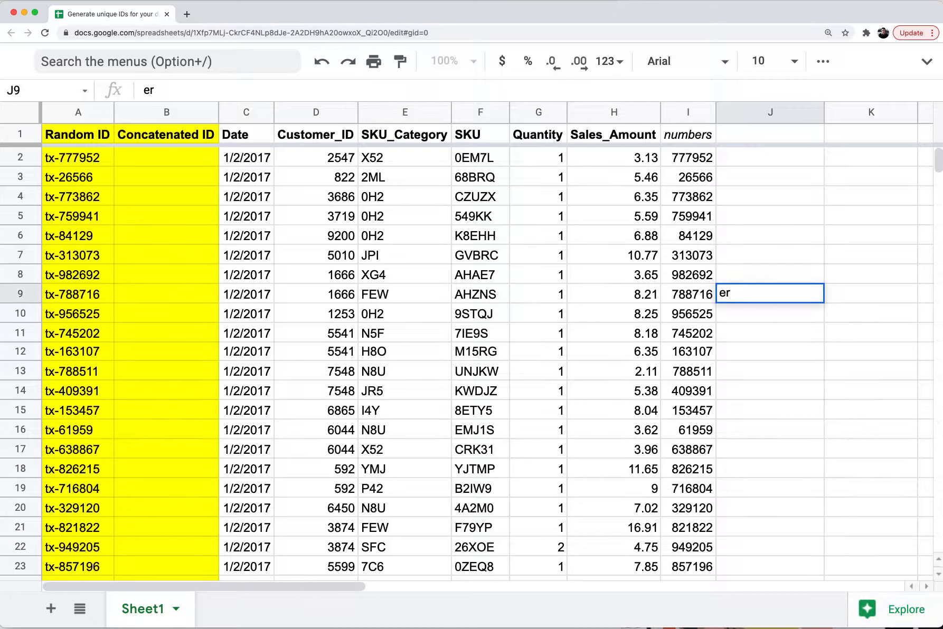
key(Return)
key(Up)
key(BackSpace)
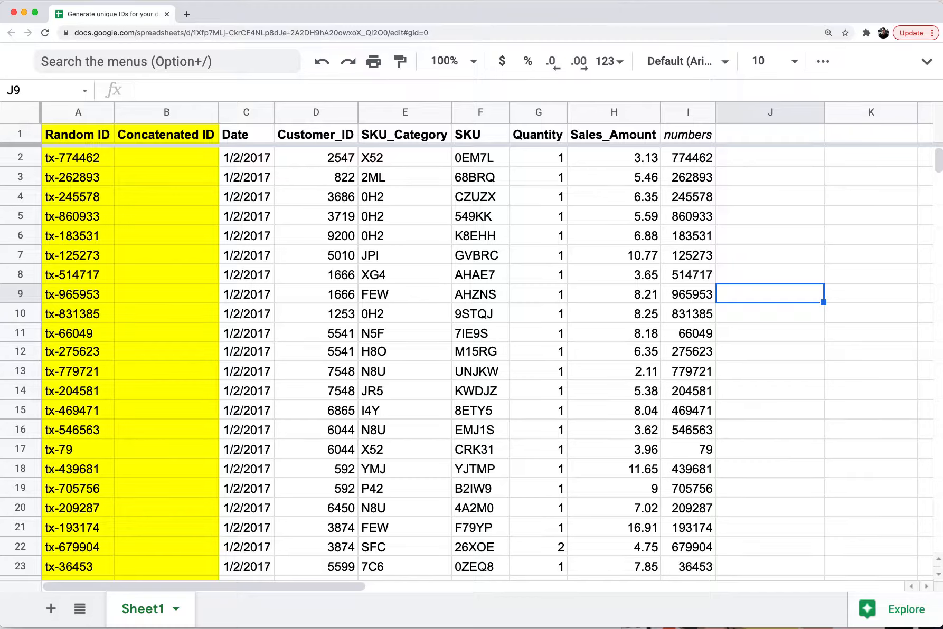
Examine the random-number formula in I17, leaving it unchanged.
key(Down)
key(Down)
key(Down)
key(Down)
key(Down)
key(Down)
key(Down)
key(Down)
key(Left)
key(Return)
key(Escape)
key(Right)
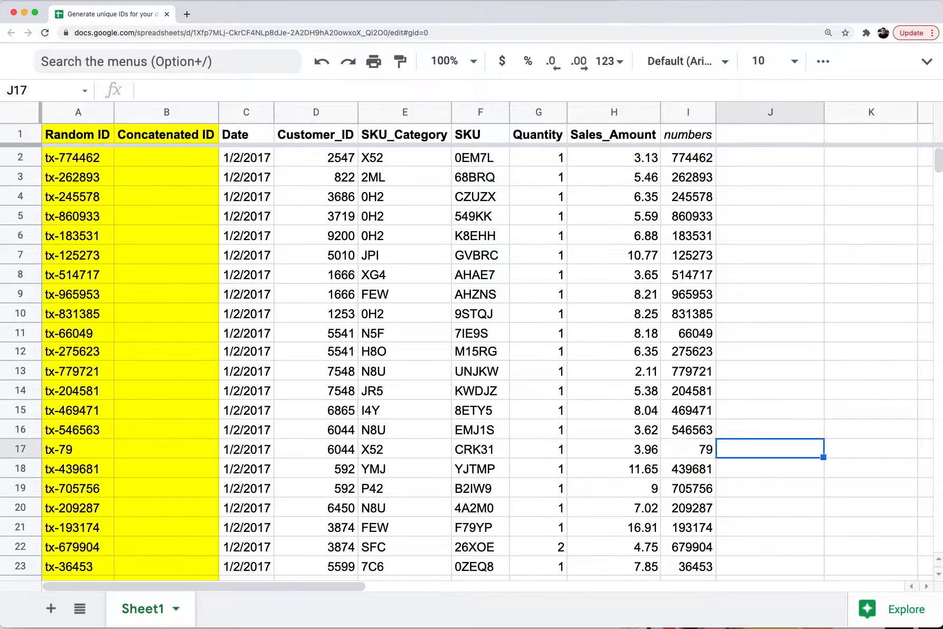
Inspect row 17 across to the Random ID formula in A17 and the neighbouring sales data.
key(Left)
key(Left)
key(Left)
key(Left)
key(Left)
key(Left)
key(Left)
key(Left)
key(Left)
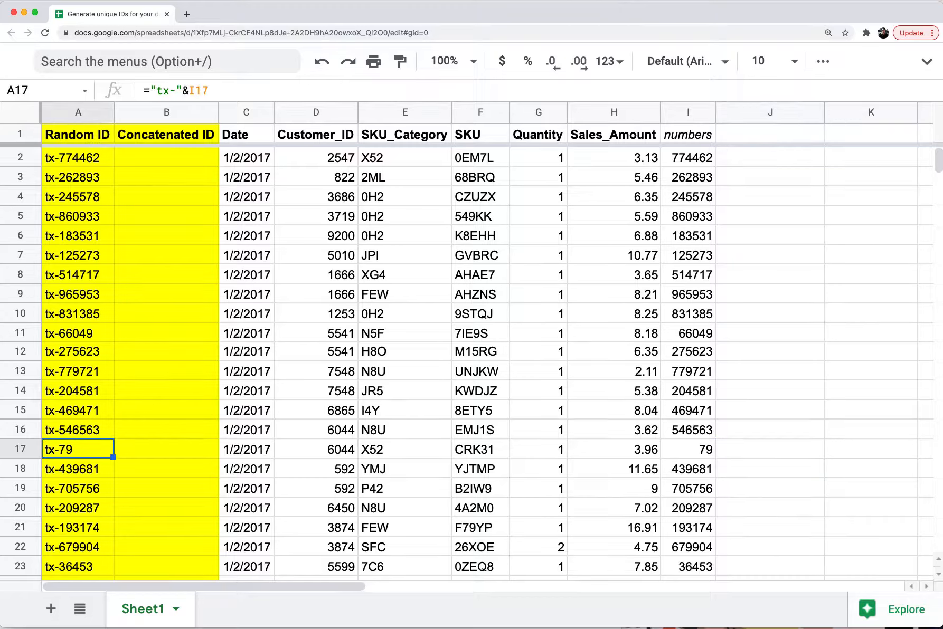
key(Right)
key(Right)
key(Right)
key(Right)
key(Left)
key(Left)
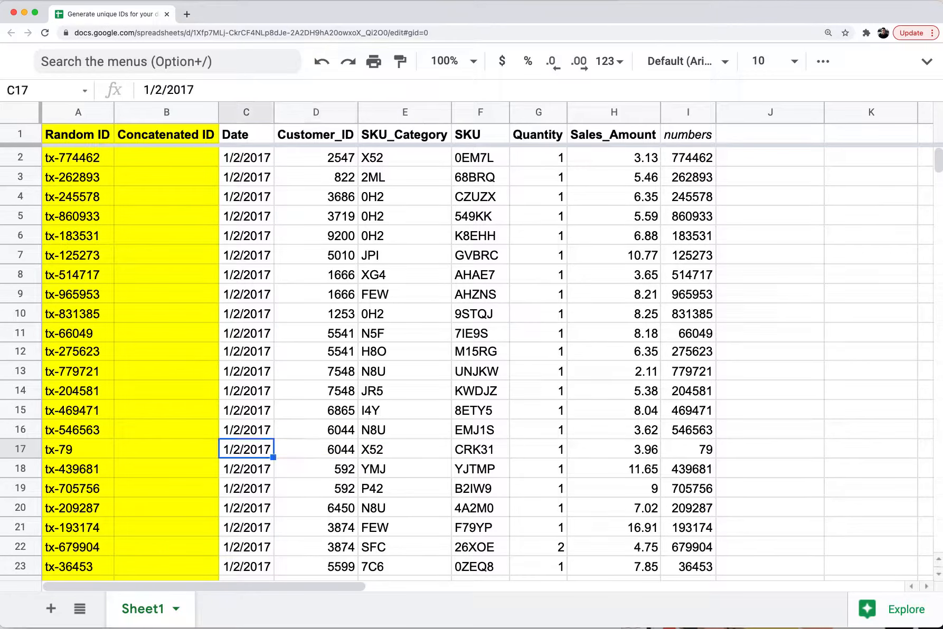
Copy the Random IDs in A2:A1001 and paste them as values only into column J from J2.
key(Left)
key(Left)
key(ctrl+Up)
key(Down)
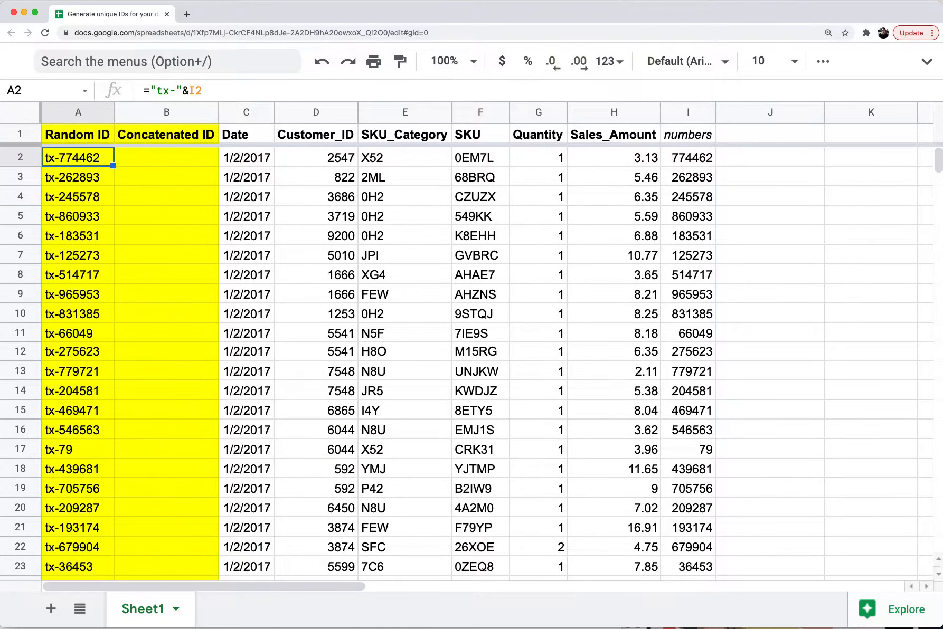
key(ctrl+shift+Down)
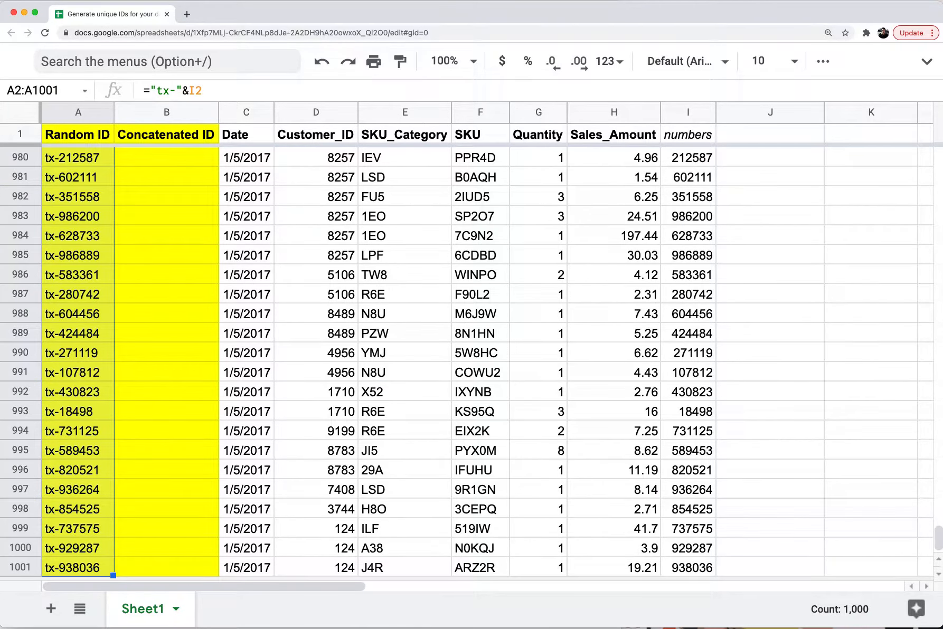
key(ctrl+Up)
key(Down)
key(ctrl+shift+Down)
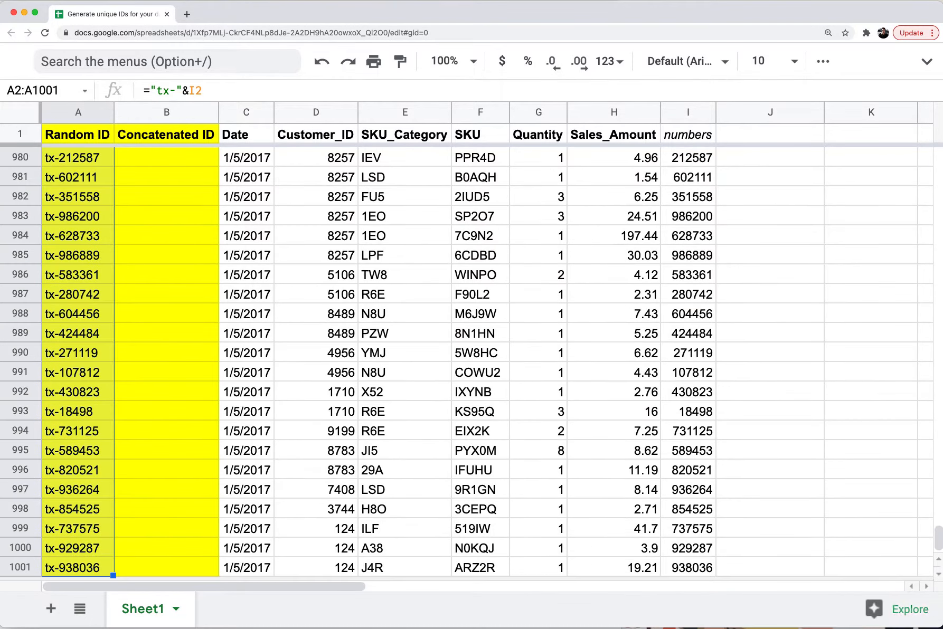
key(ctrl+c)
key(Right)
key(Right)
key(Right)
key(Right)
key(Right)
key(Right)
key(Right)
key(Right)
key(Right)
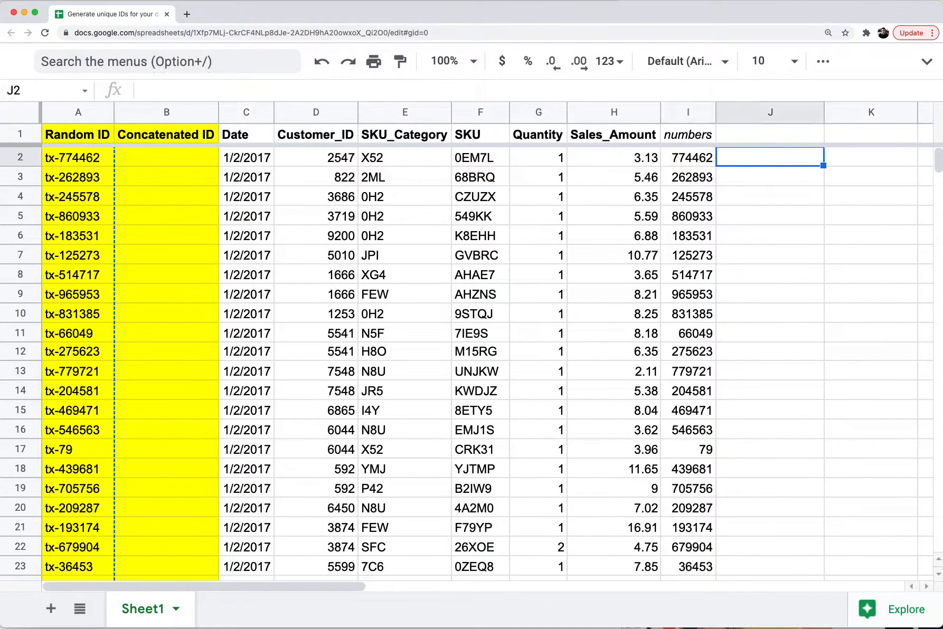
right_click(745, 159)
mouse_move(786, 200)
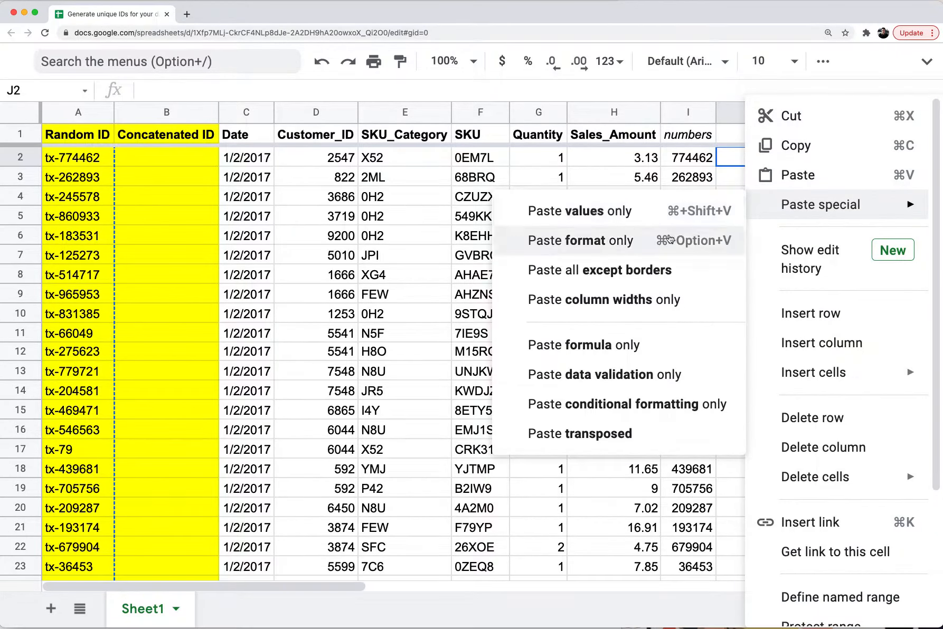
click(663, 213)
Copy the static IDs in J2:J1001 and paste them over the Random ID formulas in A2:A1001.
click(774, 158)
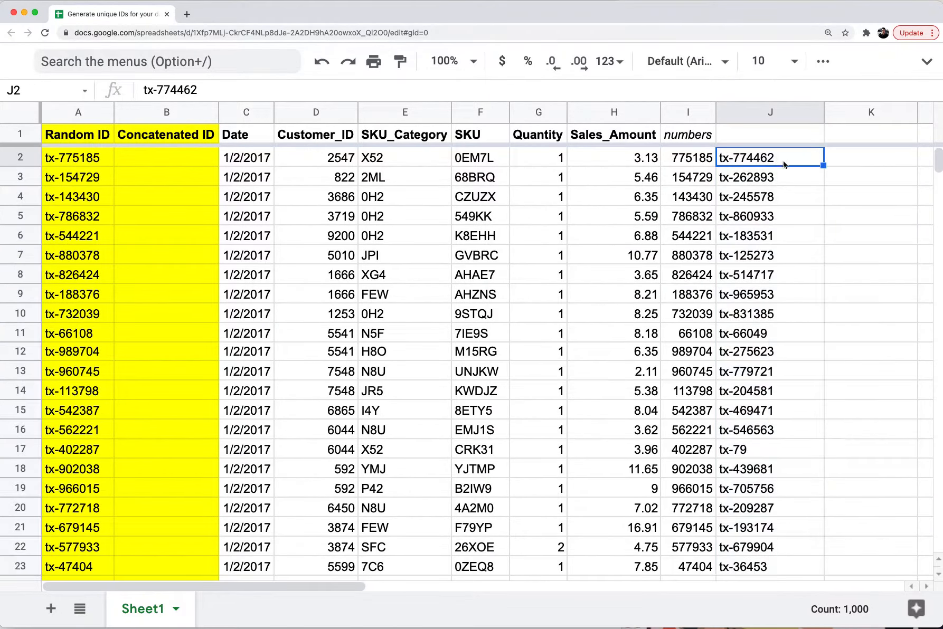
key(super+shift+Down)
key(super+c)
key(Left)
key(Left)
key(Left)
key(Left)
key(Left)
key(Left)
key(Left)
key(Left)
key(Left)
key(Up)
key(Down)
key(super+shift+Down)
key(super+v)
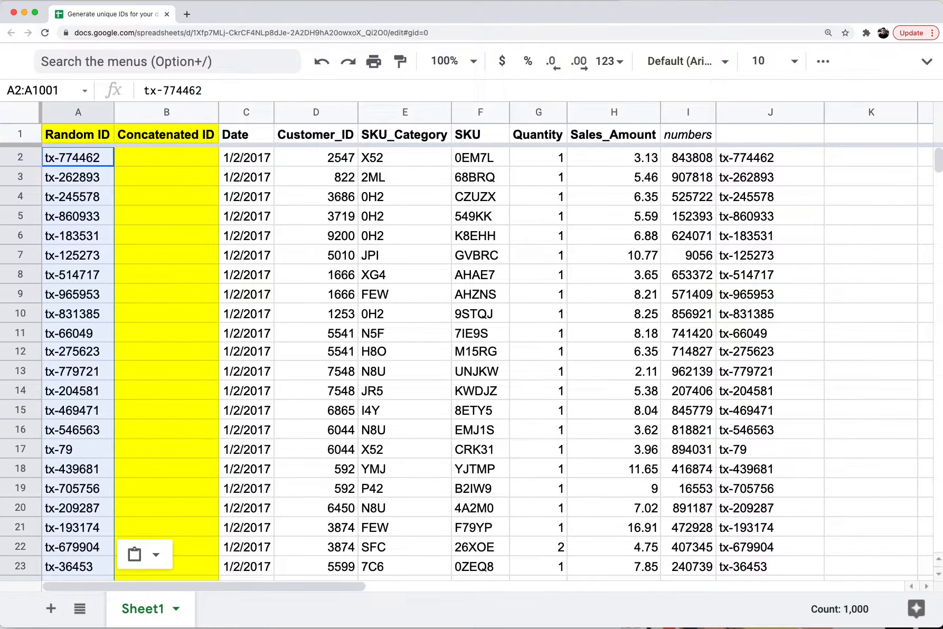
Check the pasted static IDs in column A and examine the random-number formula in I6 without changing it.
key(Down)
key(Down)
key(Up)
key(Down)
key(Return)
key(Return)
key(Down)
key(Right)
key(Right)
key(Right)
key(Right)
key(Right)
key(Right)
key(Right)
key(Right)
key(Right)
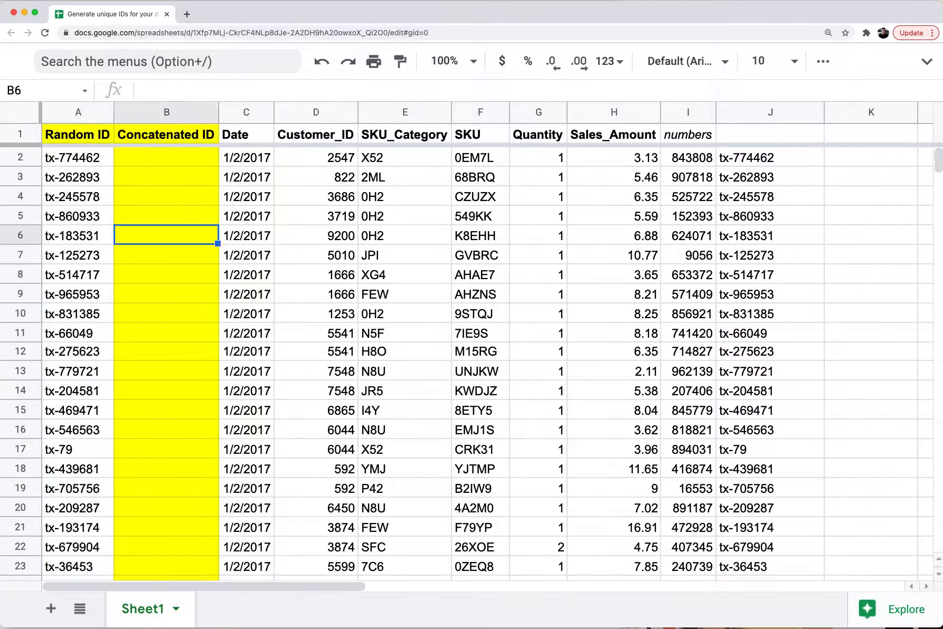
key(Left)
key(Left)
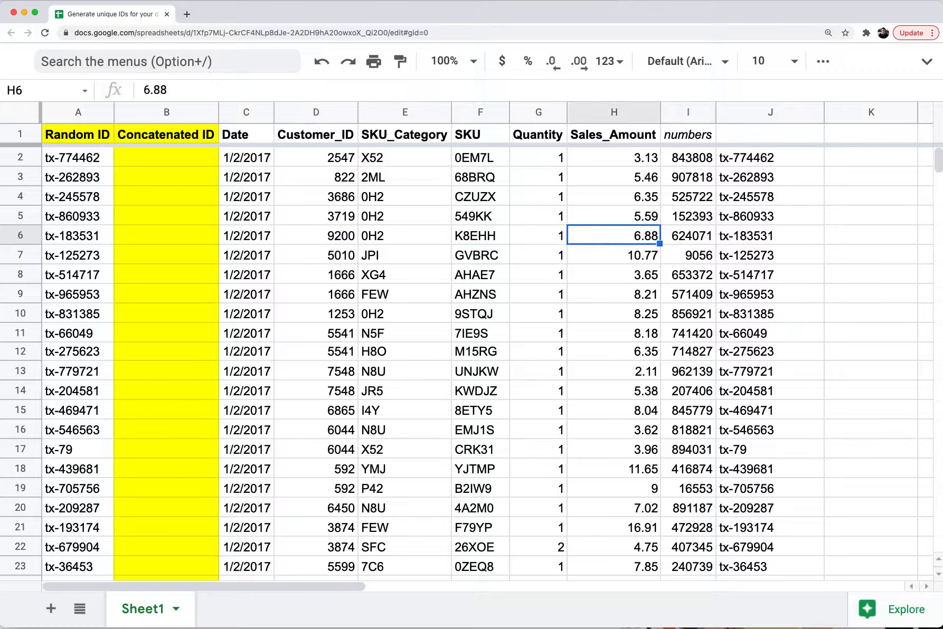
key(Right)
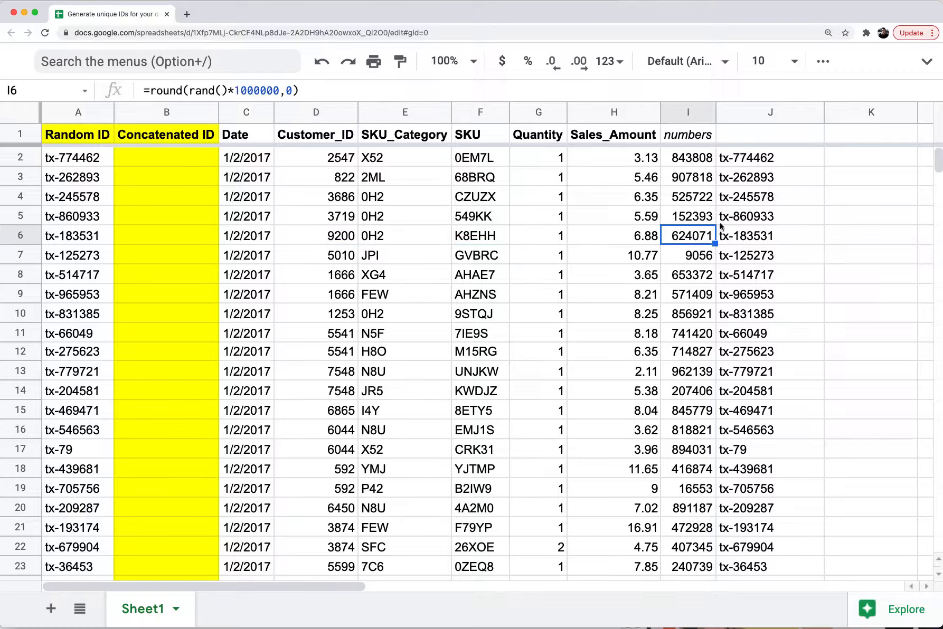
double_click(705, 234)
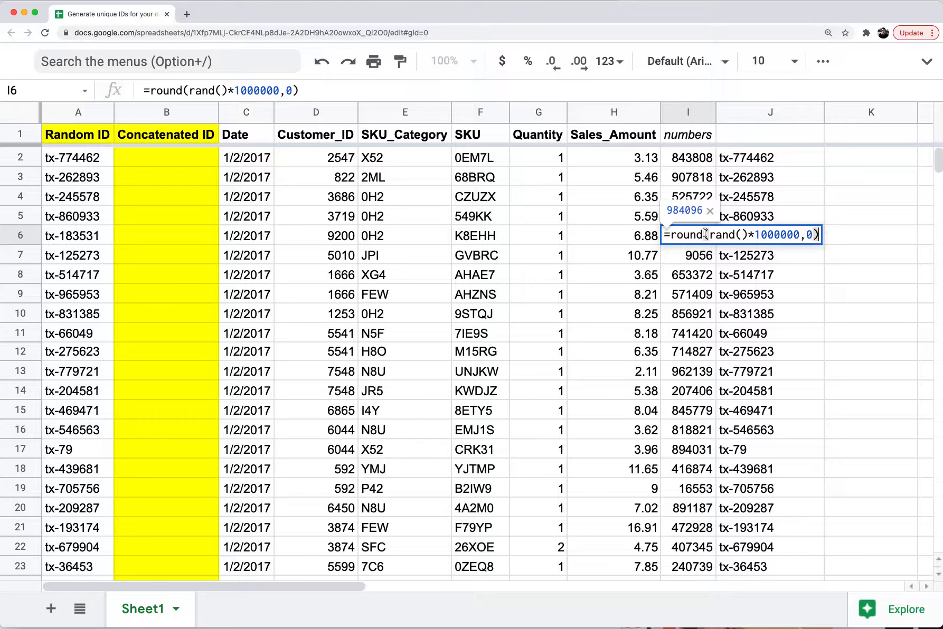
key(Escape)
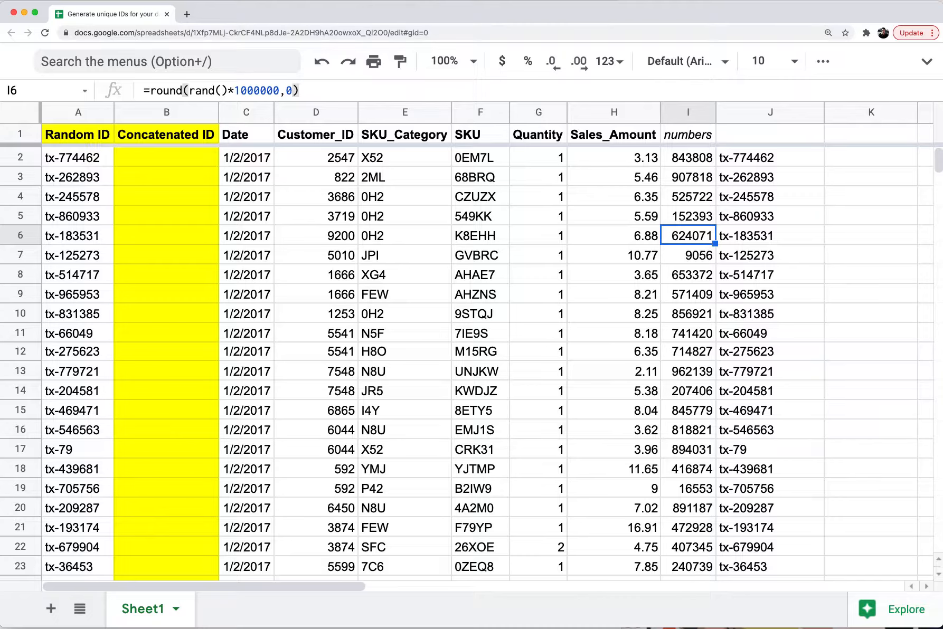
Undo the paste over the Random ID column and paste the static IDs from A2 again.
key(super+z)
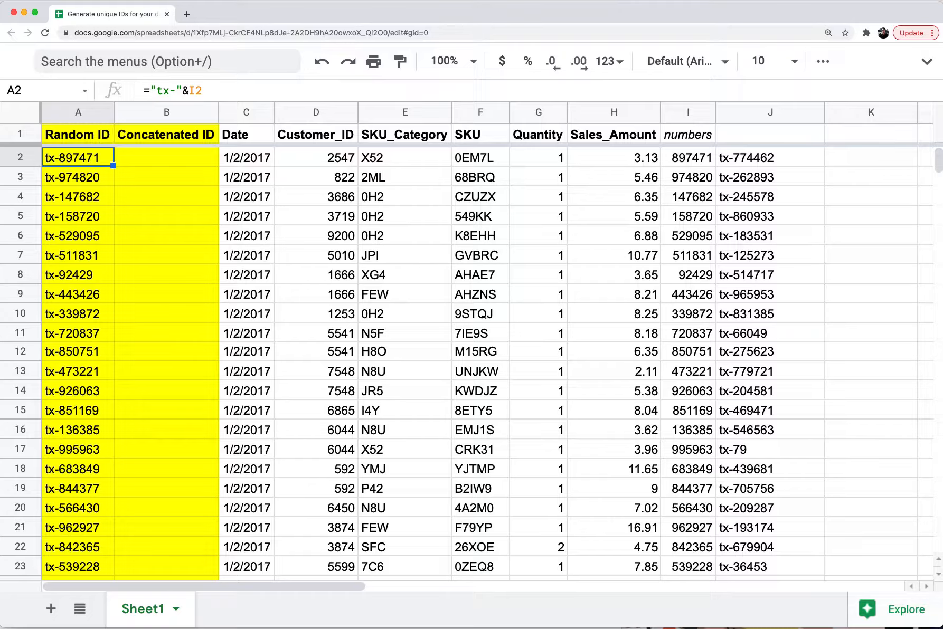
key(Right)
key(Left)
key(super+v)
Check the pasted IDs down to A1001 and undo the repeated paste over the Random ID column.
key(Down)
key(Down)
key(Down)
key(super+Down)
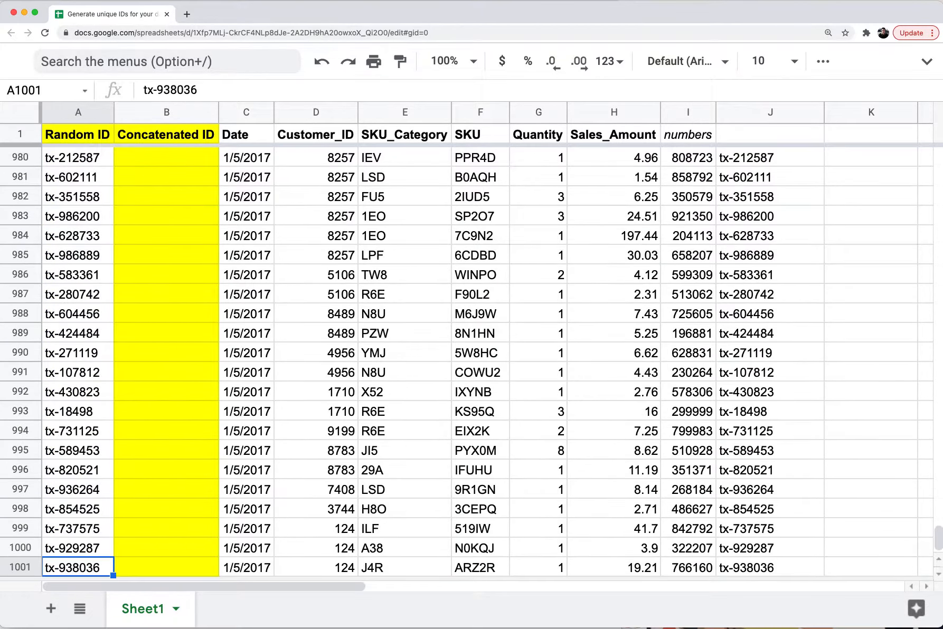
key(Down)
key(Up)
key(Up)
key(super+Up)
key(Down)
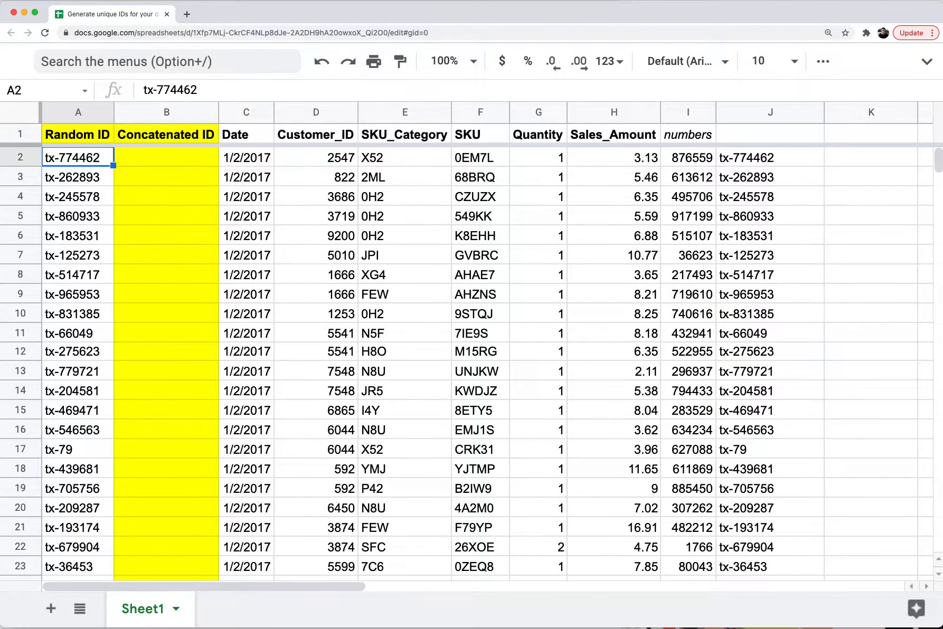
key(super+z)
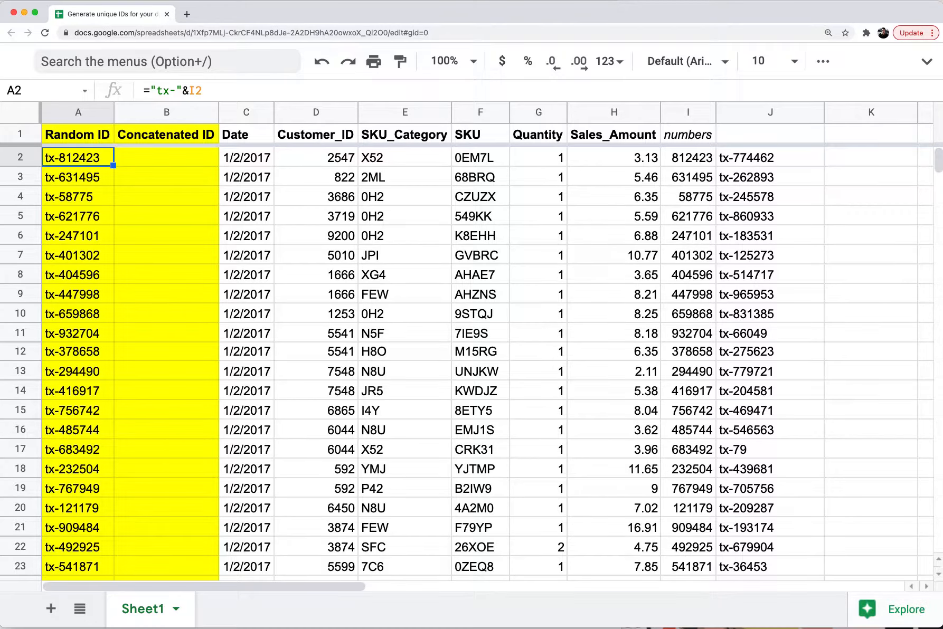
Review the Random ID and Date columns from the first rows down past row 600.
click(350, 296)
scroll(350, 296, down, 1)
scroll(364, 285, up, 1)
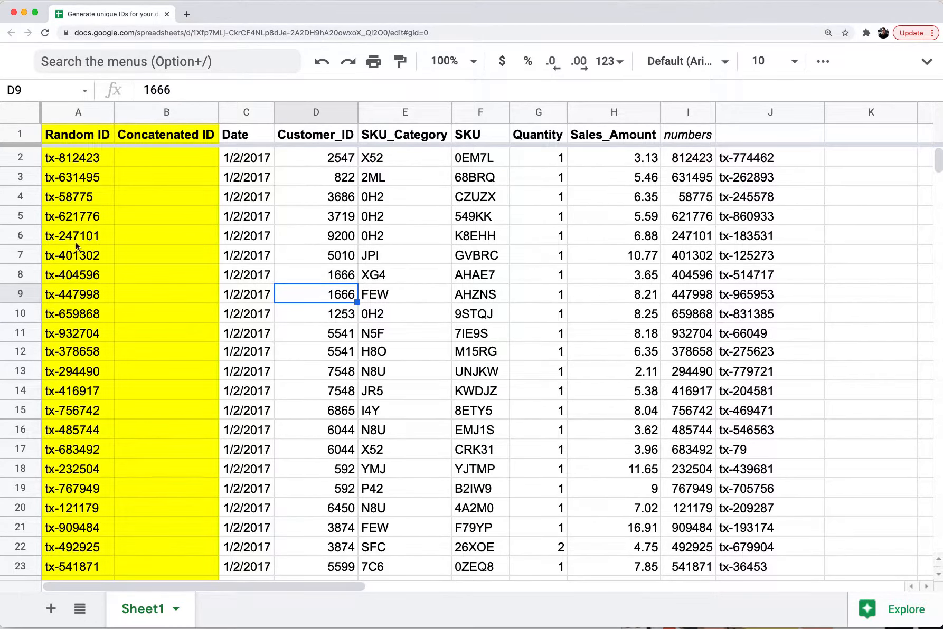
drag(90, 158, 90, 243)
click(243, 196)
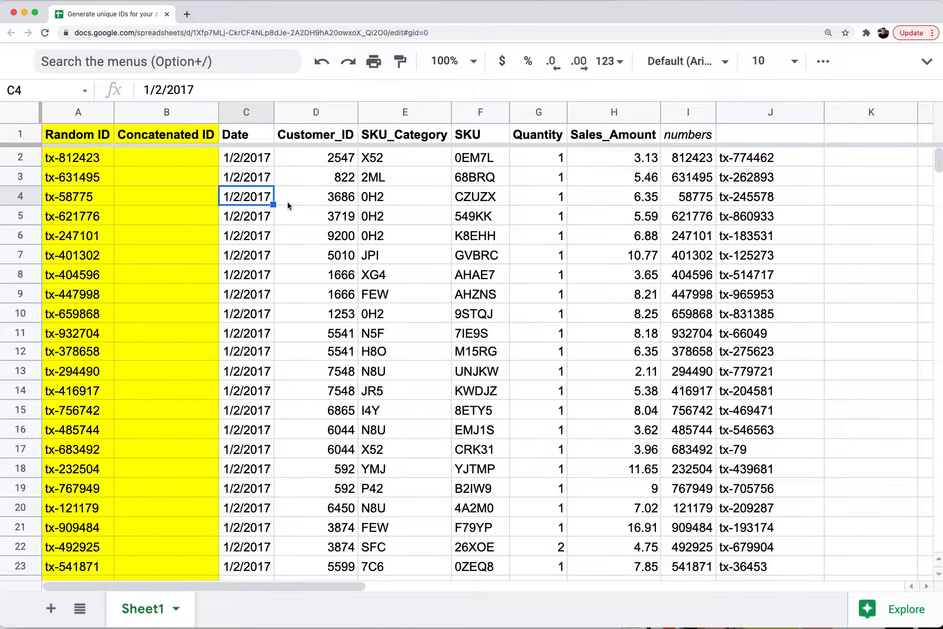
scroll(274, 224, down, 12)
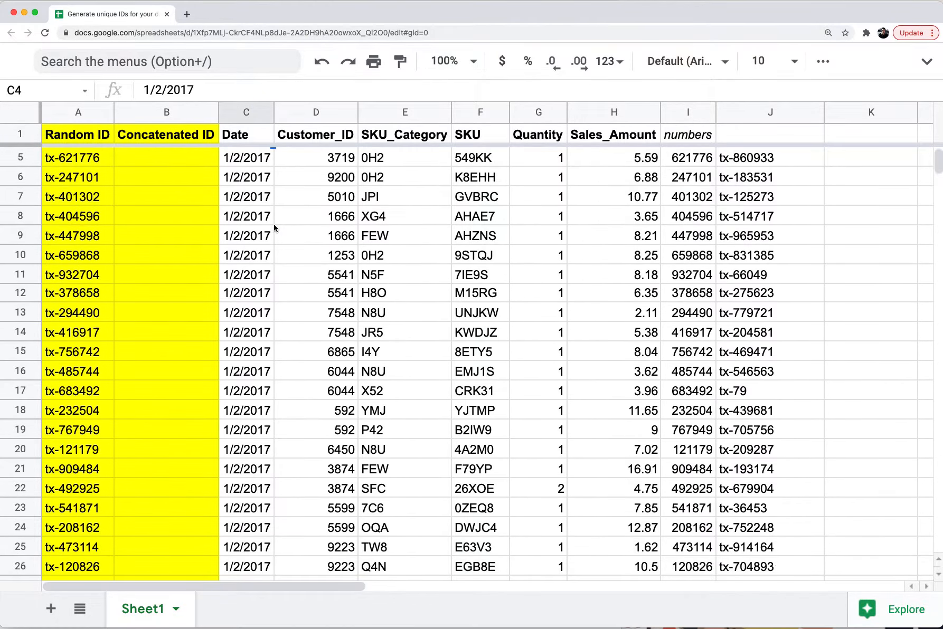
scroll(275, 225, down, 10)
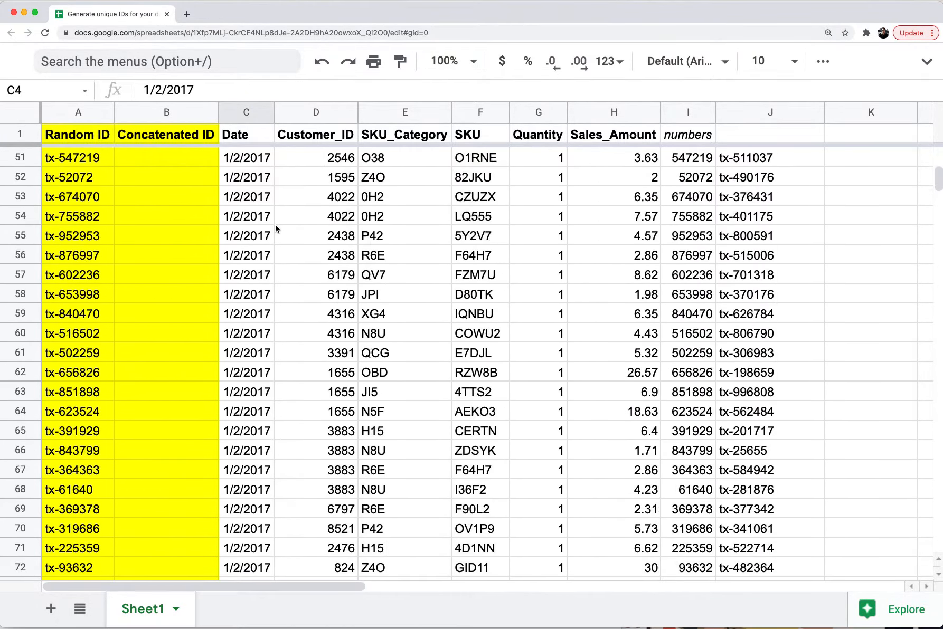
scroll(275, 224, up, 20)
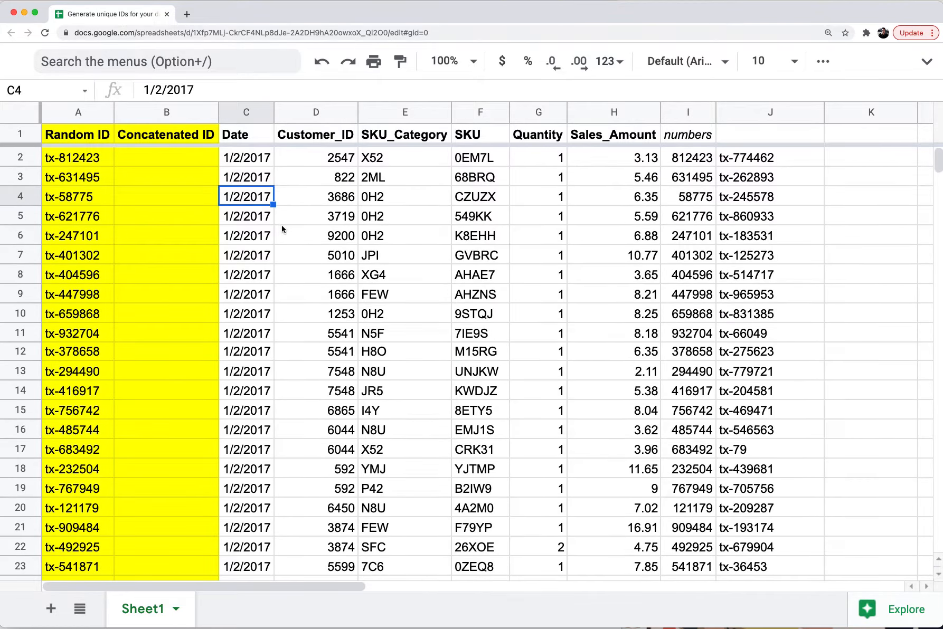
scroll(281, 225, down, 20)
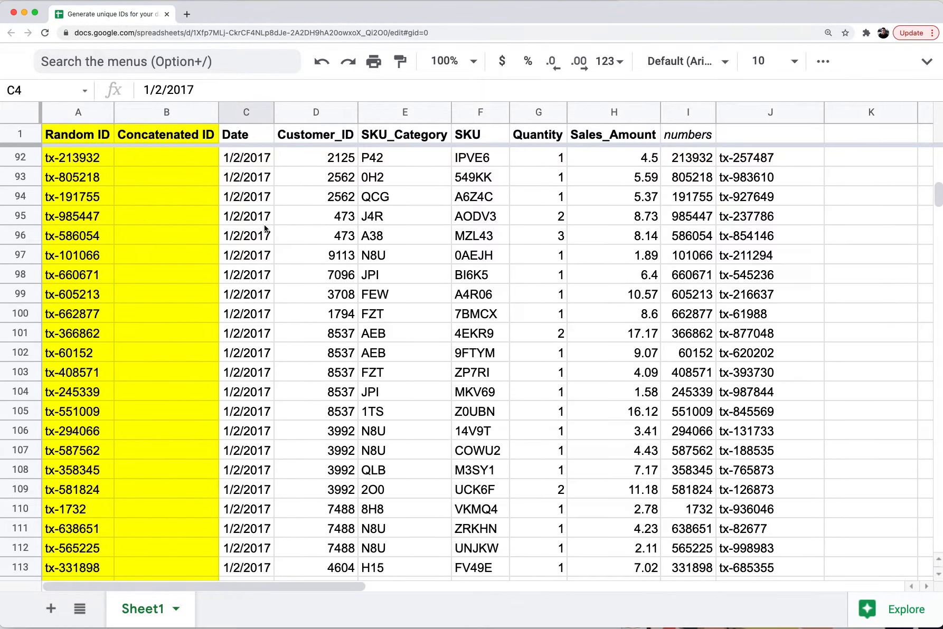
click(271, 232)
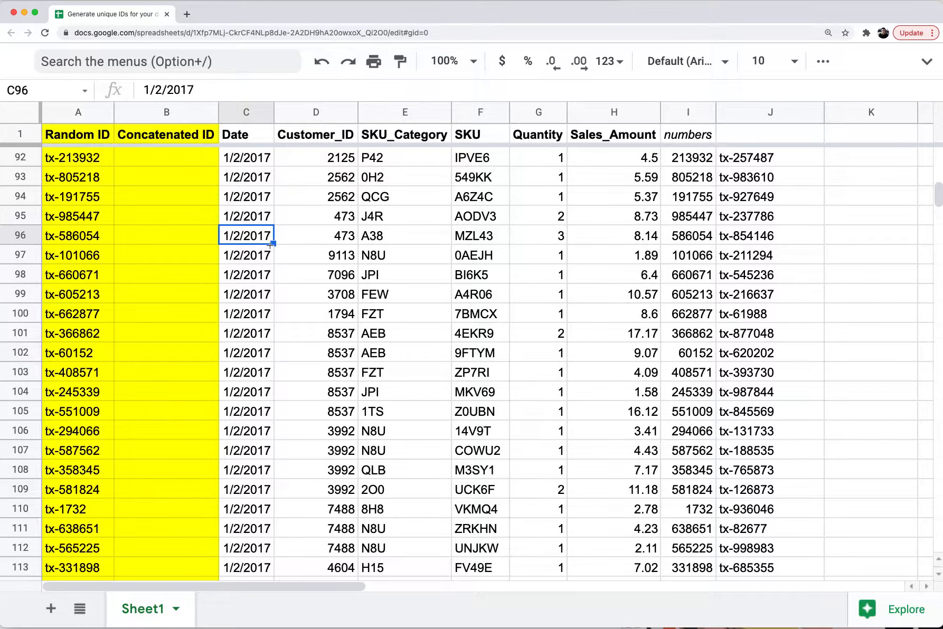
scroll(266, 220, down, 20)
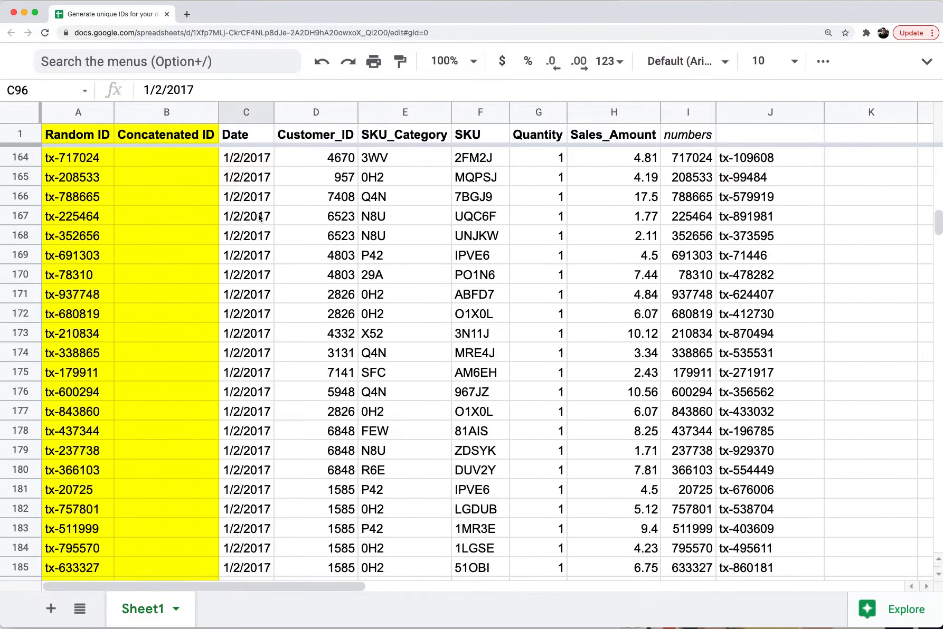
scroll(260, 216, down, 20)
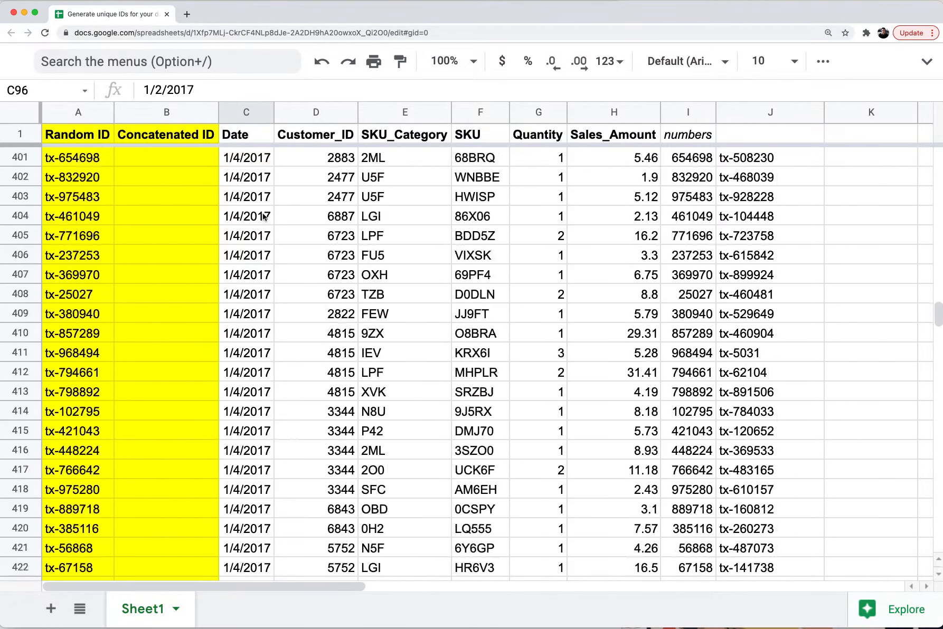
scroll(263, 215, down, 20)
scroll(264, 215, up, 20)
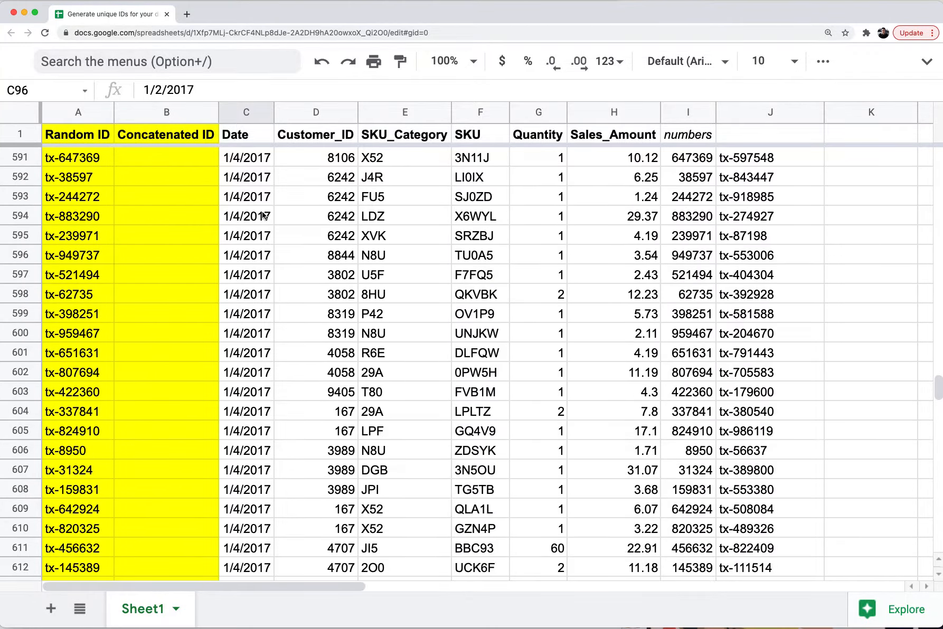
scroll(267, 215, up, 20)
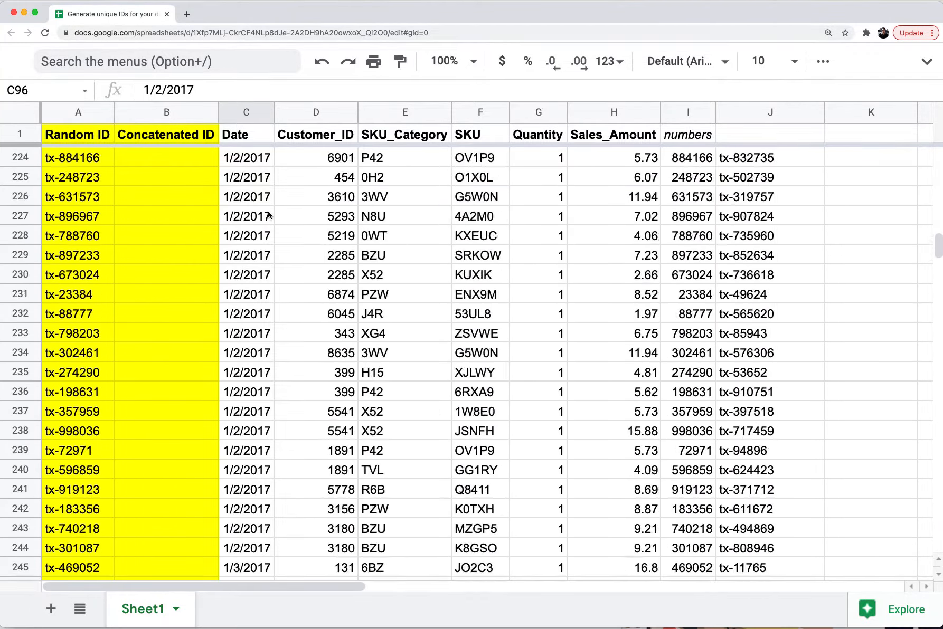
scroll(269, 213, up, 20)
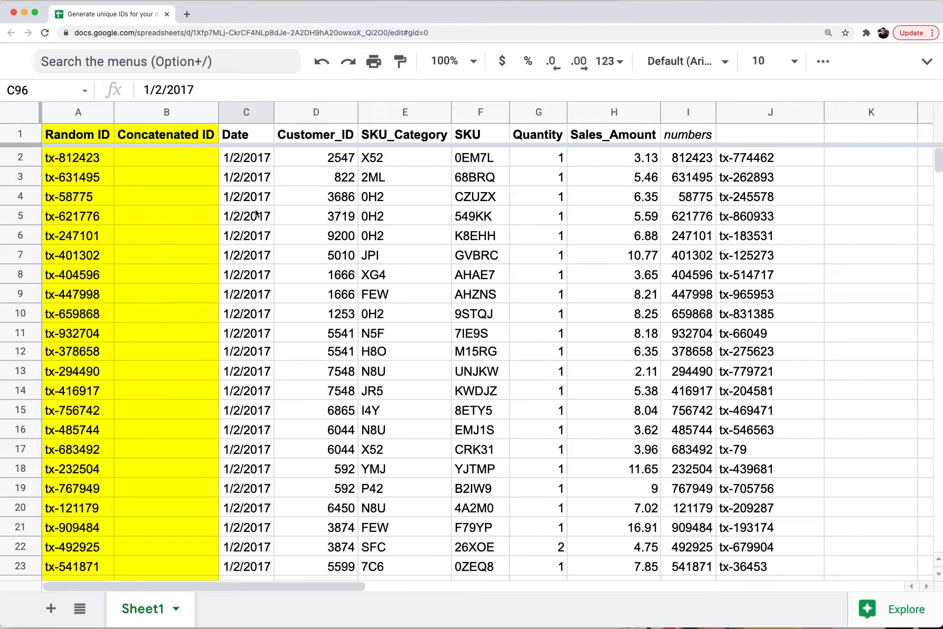
Undo the edits back to the sequential numbers in column I, with the Random ID column filled by ="tx-"&I2.
click(90, 157)
key(super+z)
key(super+z)
key(super+z)
key(super+z)
key(super+z)
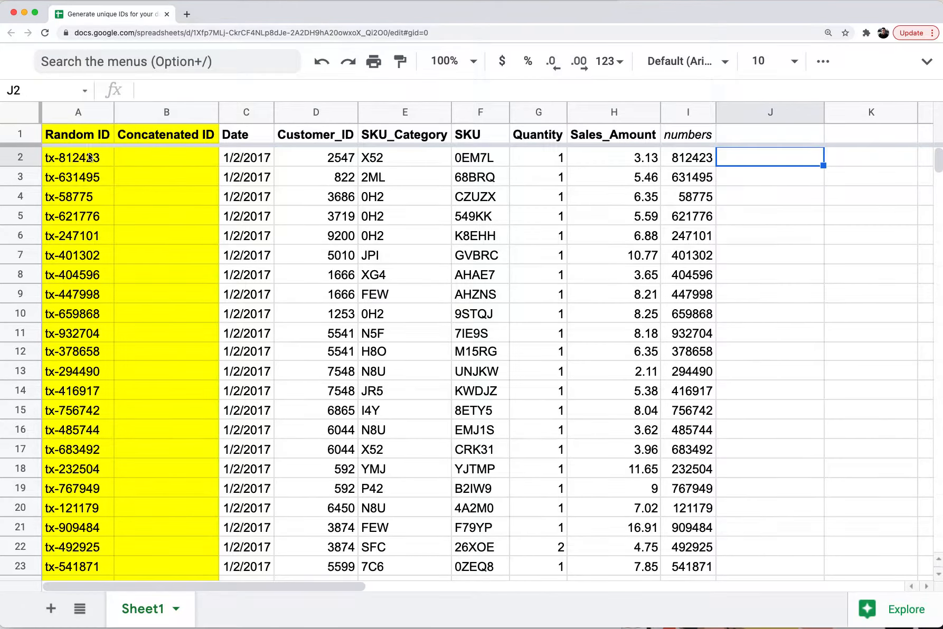
key(super+z)
key(super+z)
key(super+z)
key(super+z)
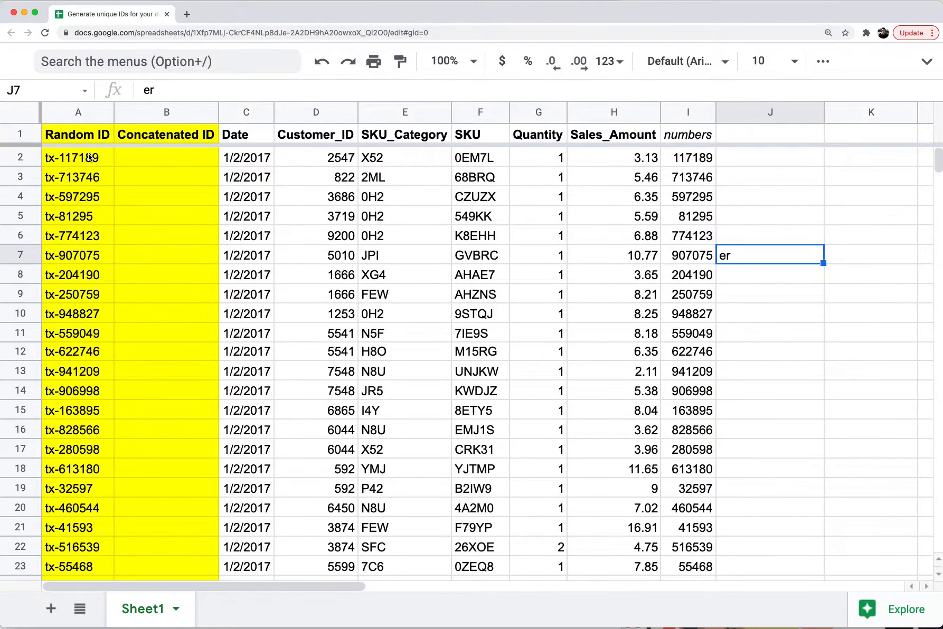
key(super+z)
key(super+z)
key(super+z)
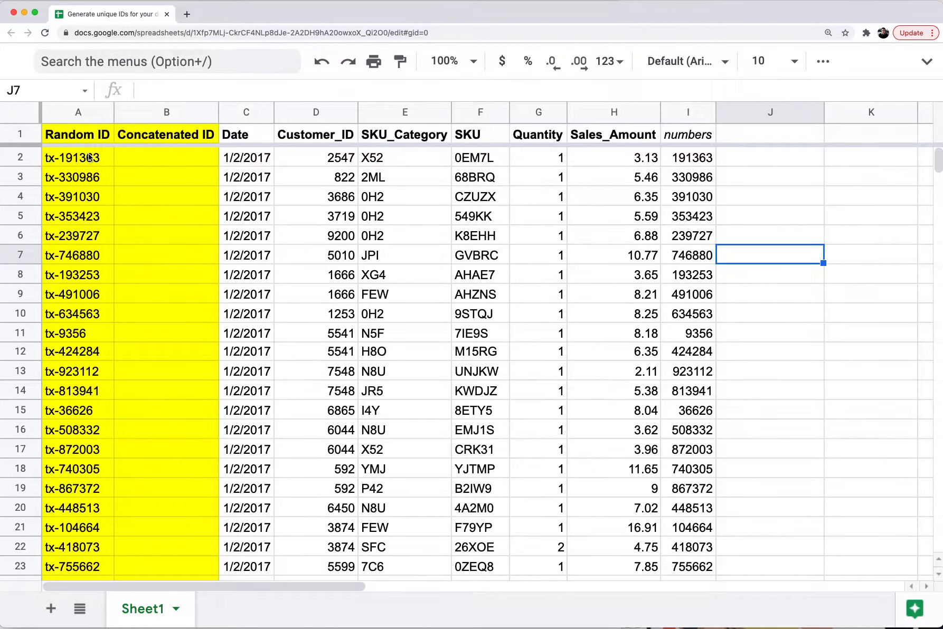
key(super+z)
key(super+z)
key(super+z)
key(super+z)
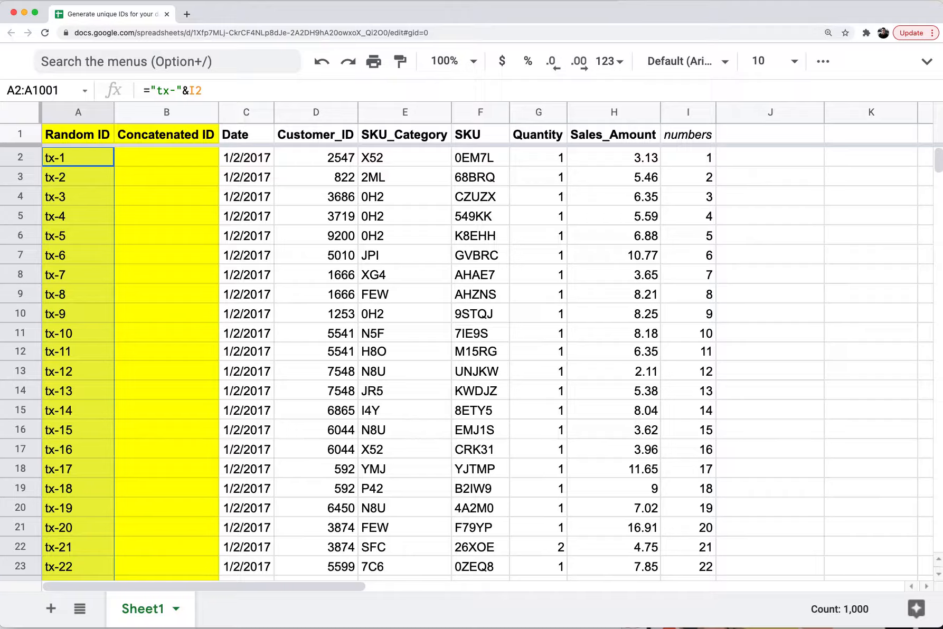
Enter =D2&"-"&E2&"-"&F2 in B2 to join Customer_ID, SKU_Category and SKU with hyphens.
click(166, 157)
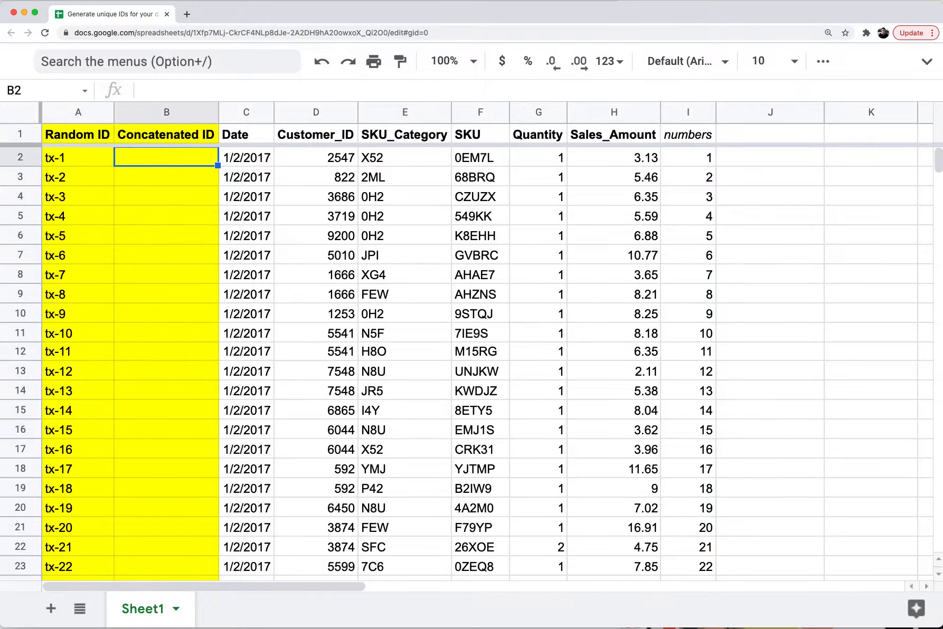
key(Up)
key(Down)
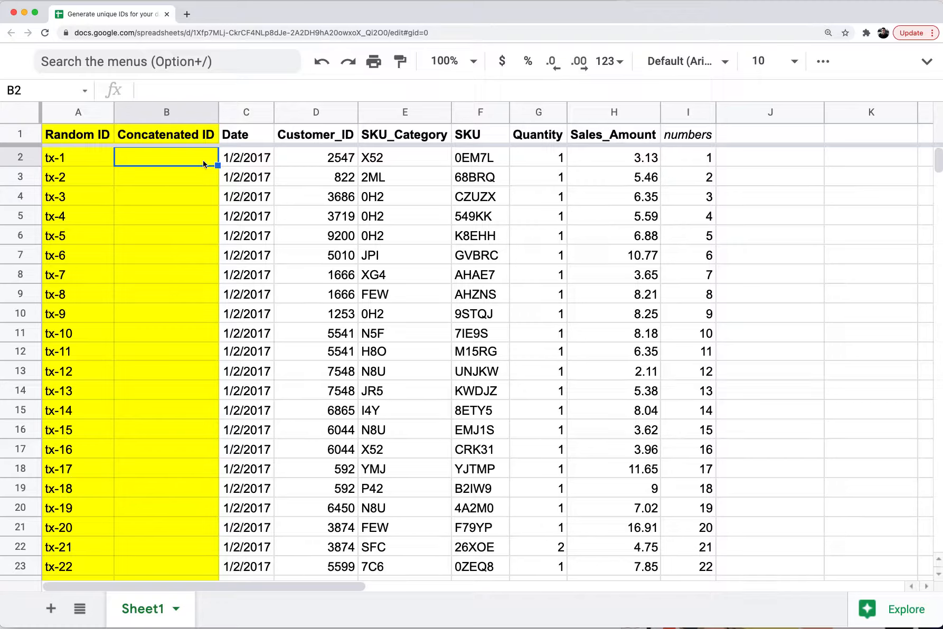
click(314, 113)
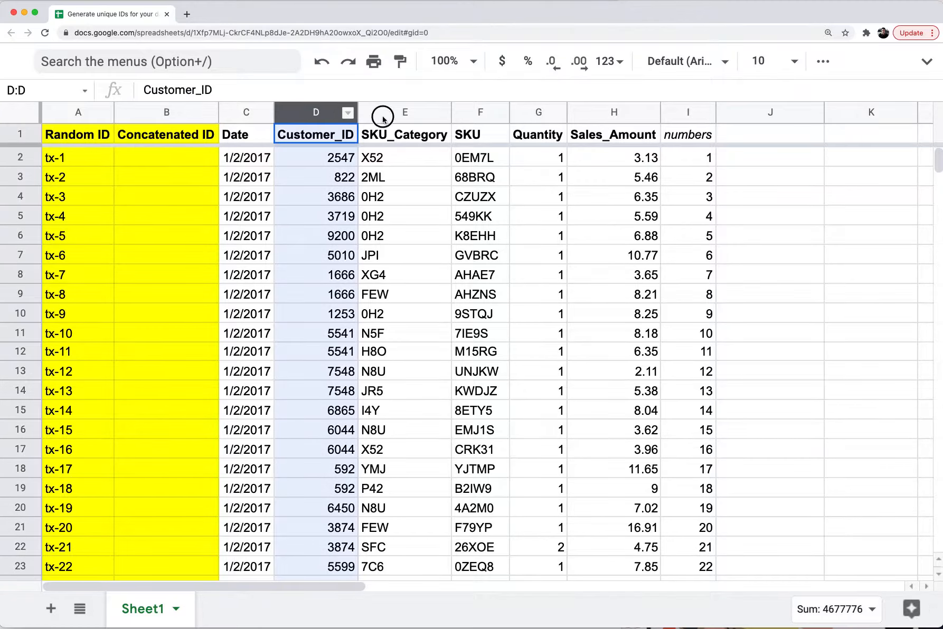
drag(376, 119, 481, 118)
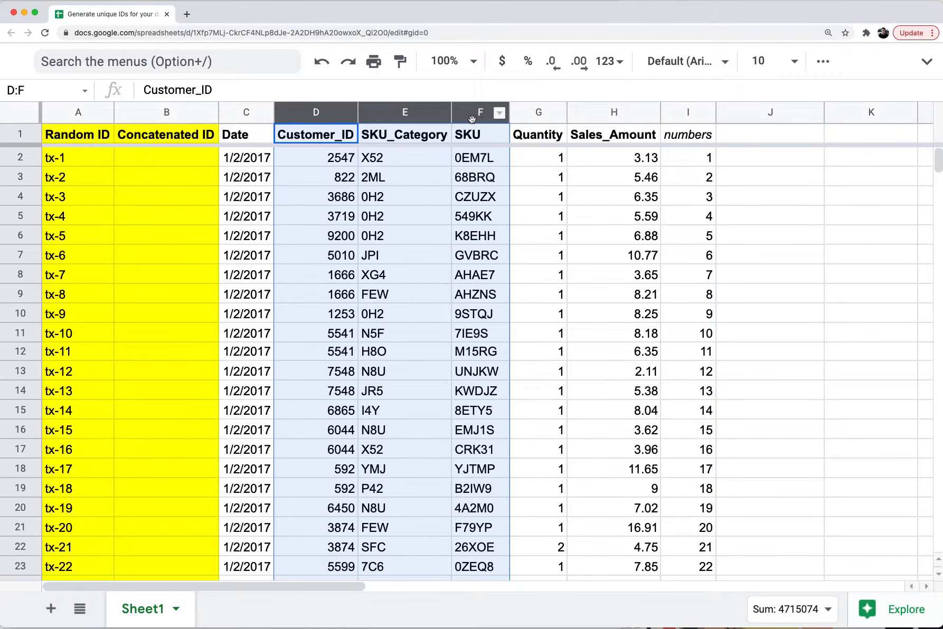
click(165, 167)
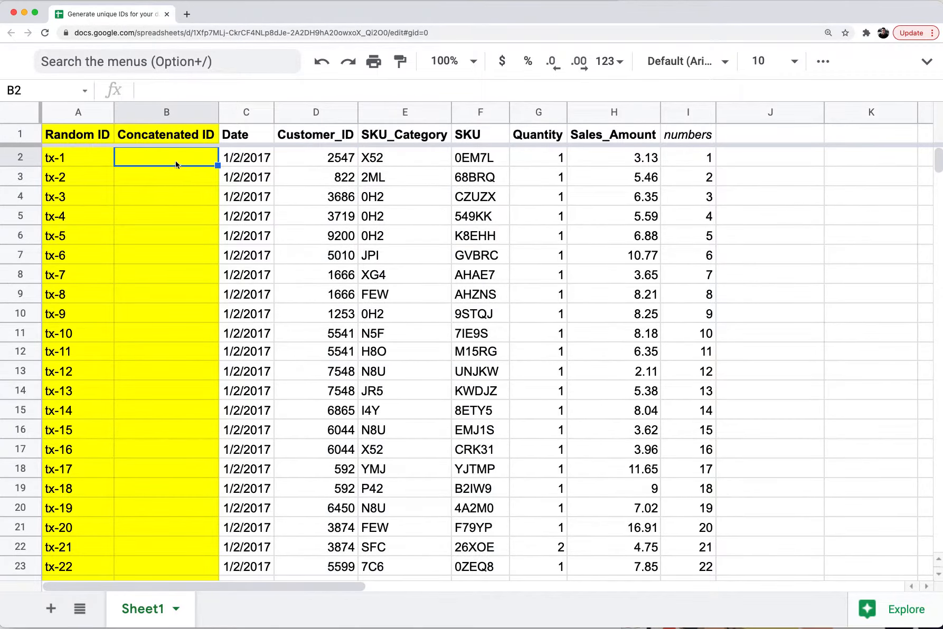
text(=)
key(Right)
key(Right)
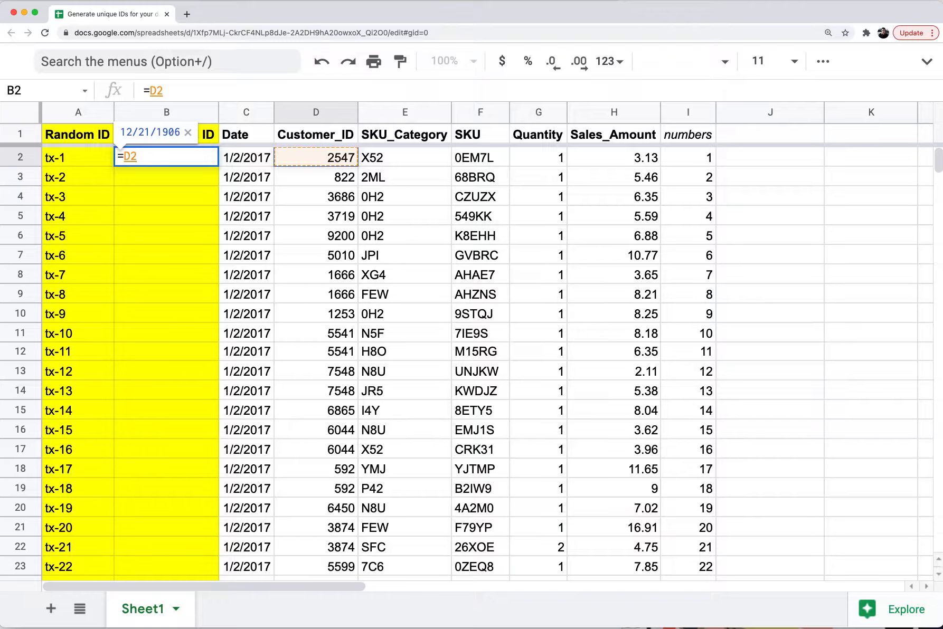
text(&")
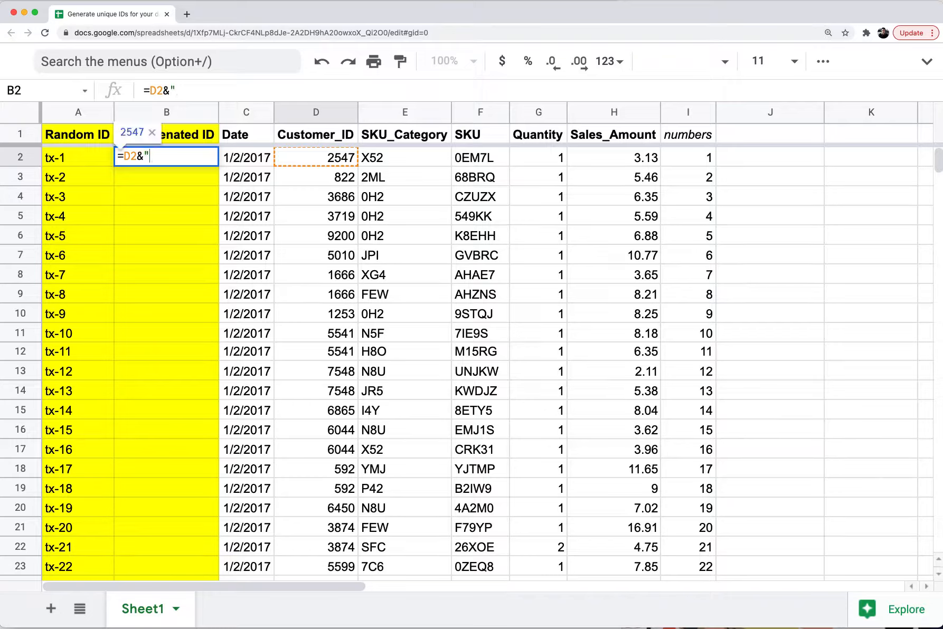
text(-"&E2)
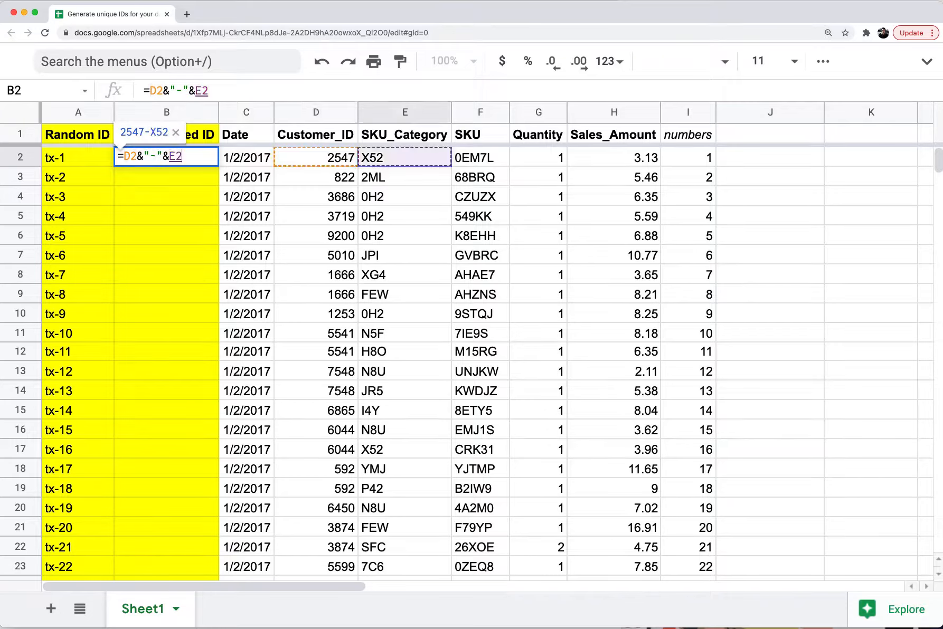
text(&"0)
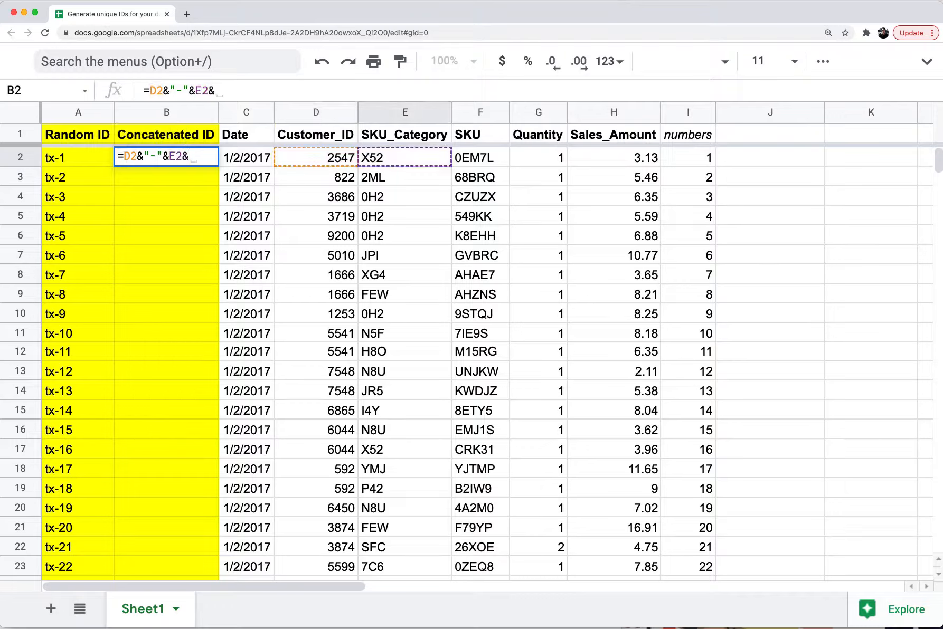
key(BackSpace)
text(-"&F2)
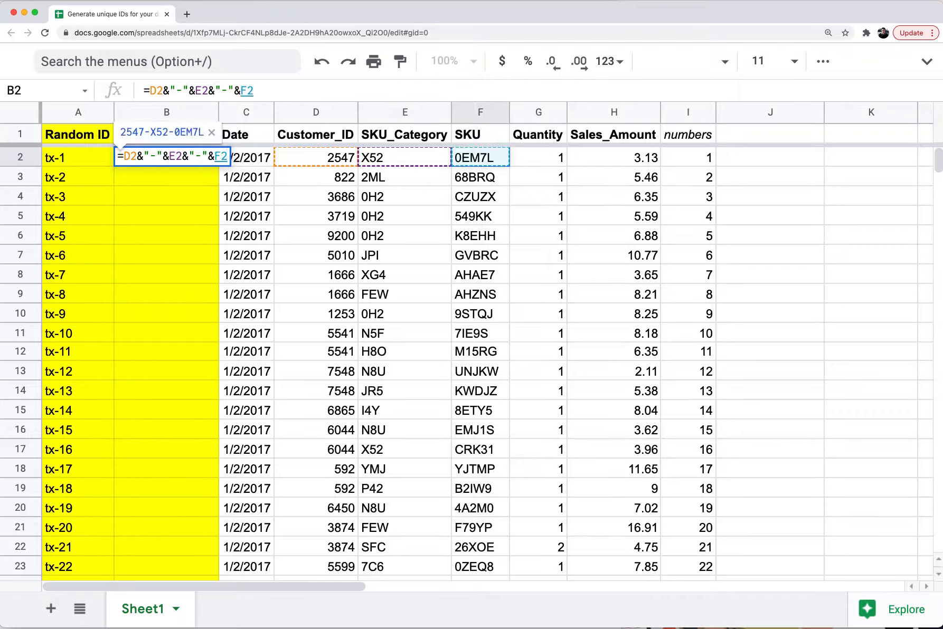
key(Return)
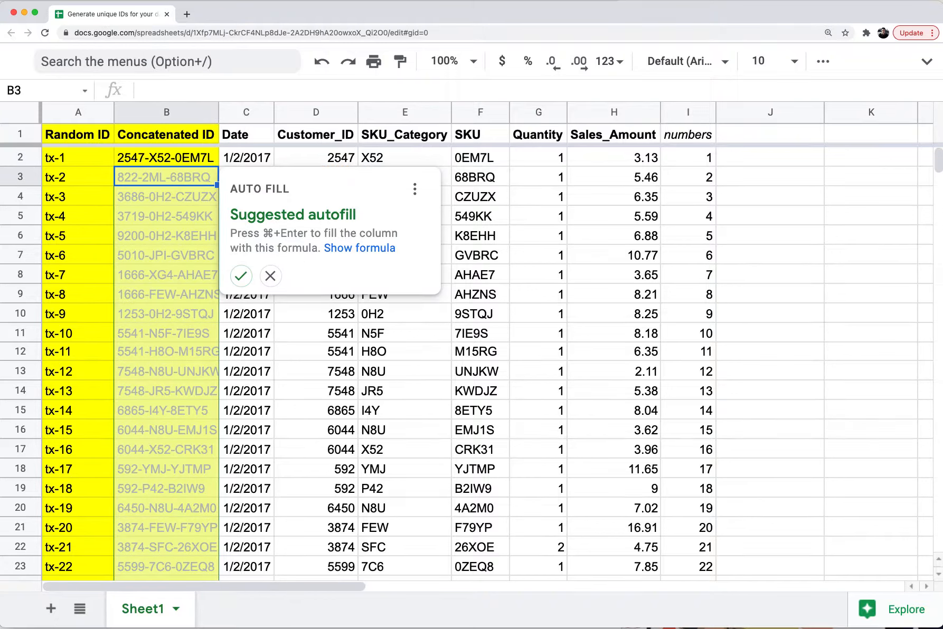
Fill the concatenation formula down the Concatenated ID column and widen the column to fit the full IDs.
key(super+Return)
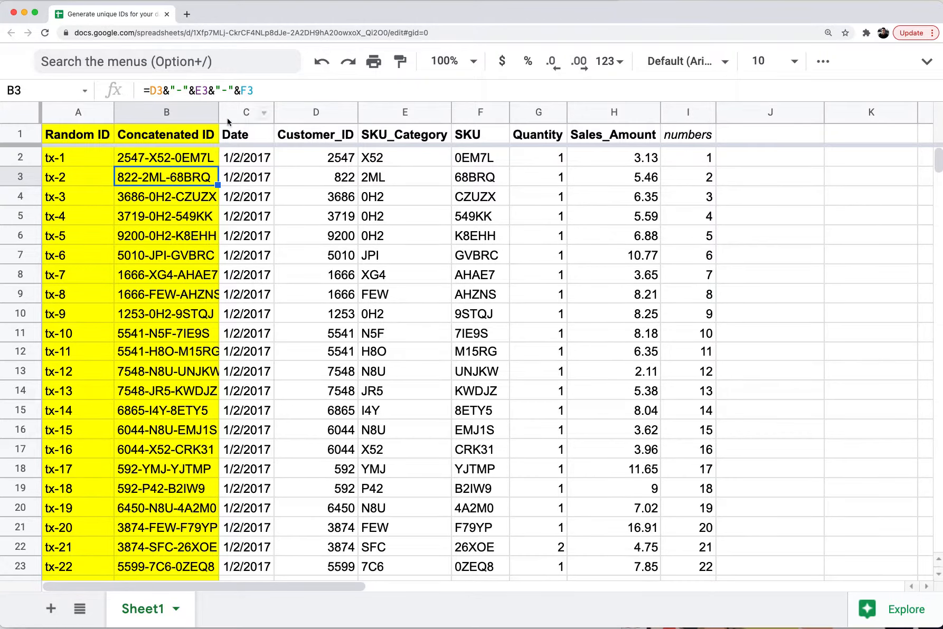
drag(218, 112, 245, 116)
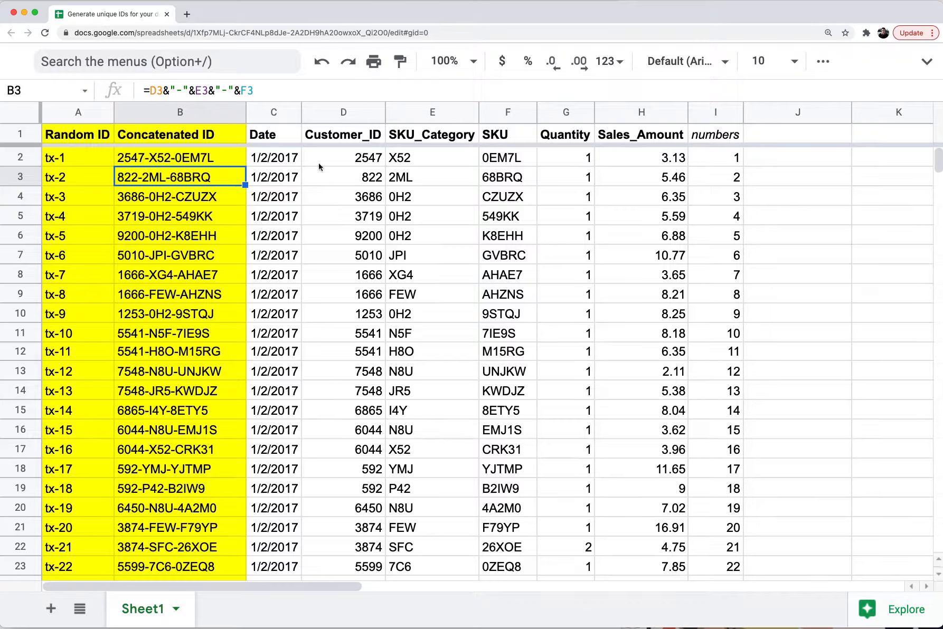
Compare the Customer_ID, SKU_Category and SKU columns with the concatenated ID formula in B2.
click(441, 138)
right_click(372, 111)
click(434, 115)
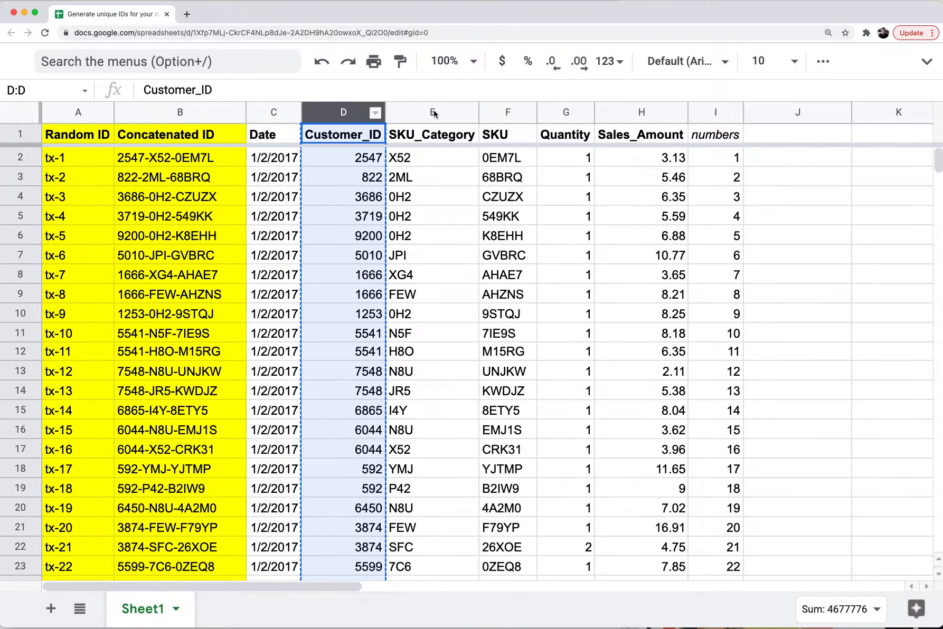
click(494, 112)
key(Escape)
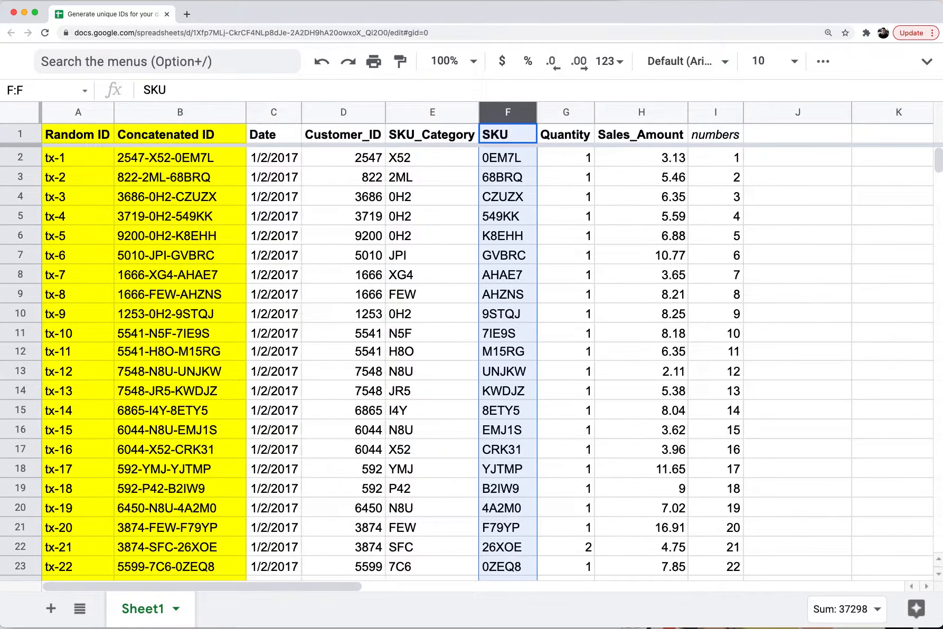
click(177, 165)
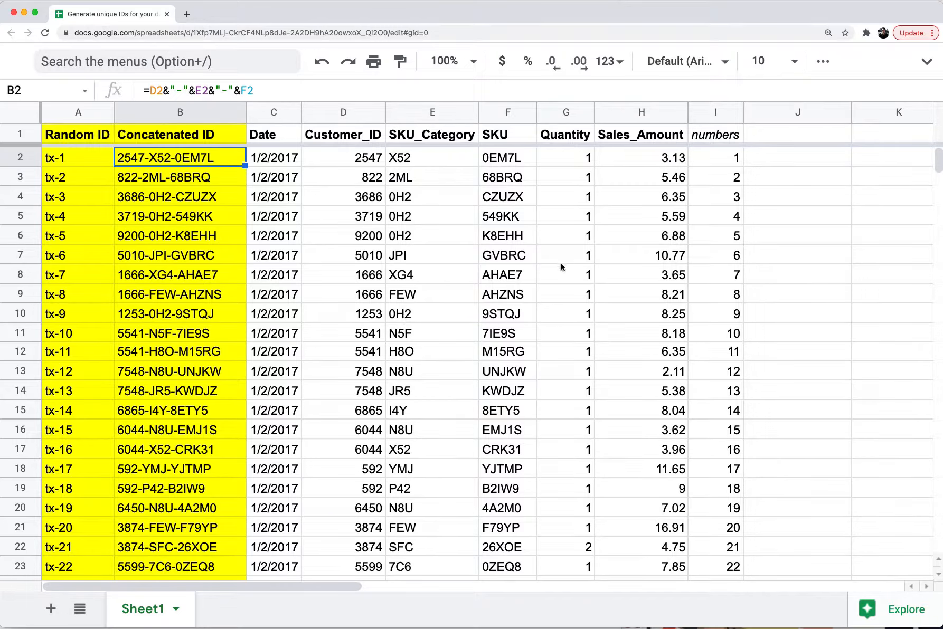
Create a filter over the dataset in A1:I1001.
click(926, 62)
click(183, 199)
click(292, 87)
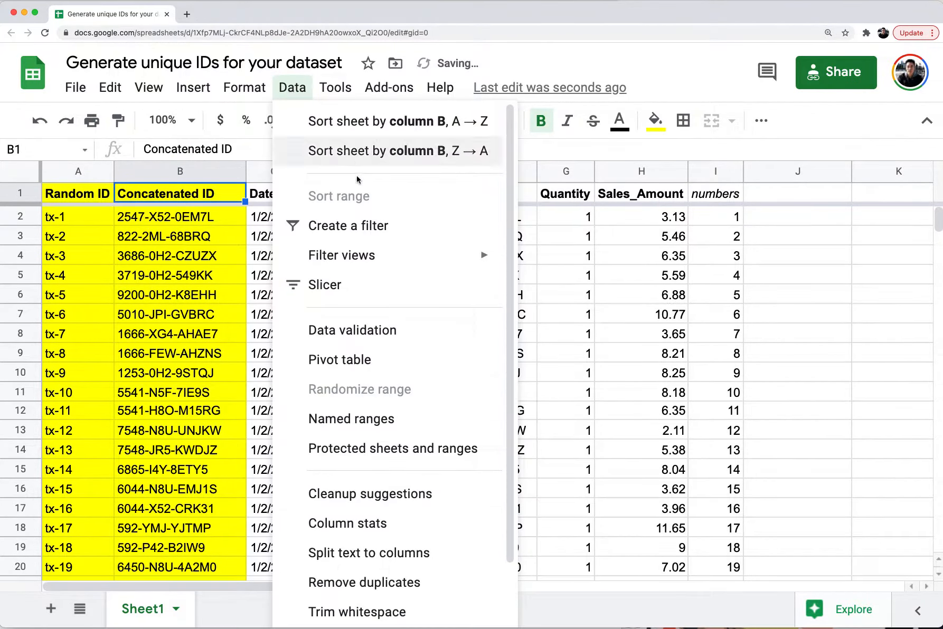
click(359, 237)
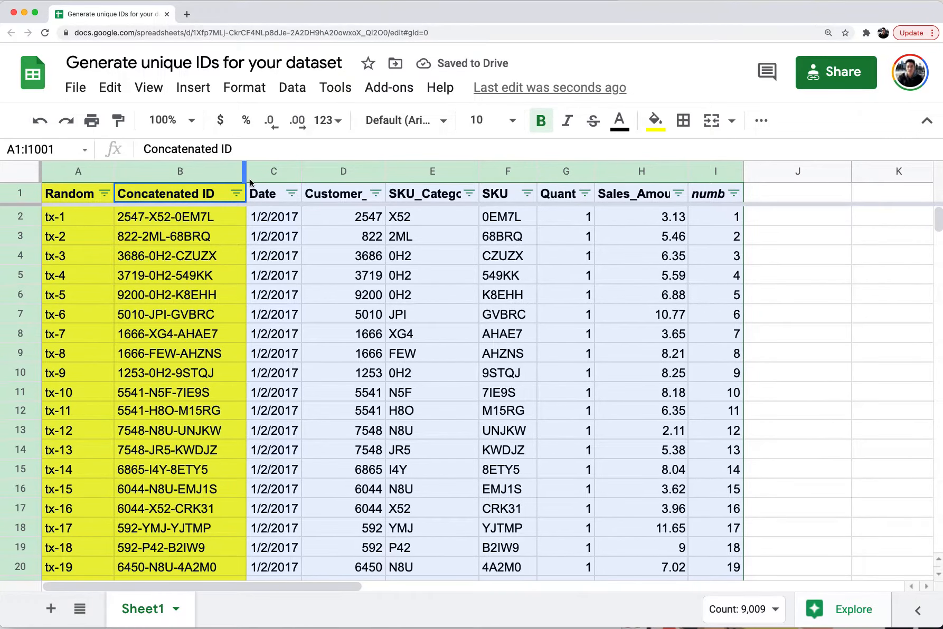
Insert a column before Date, widen it slightly and give it the header "Count > 1".
click(262, 168)
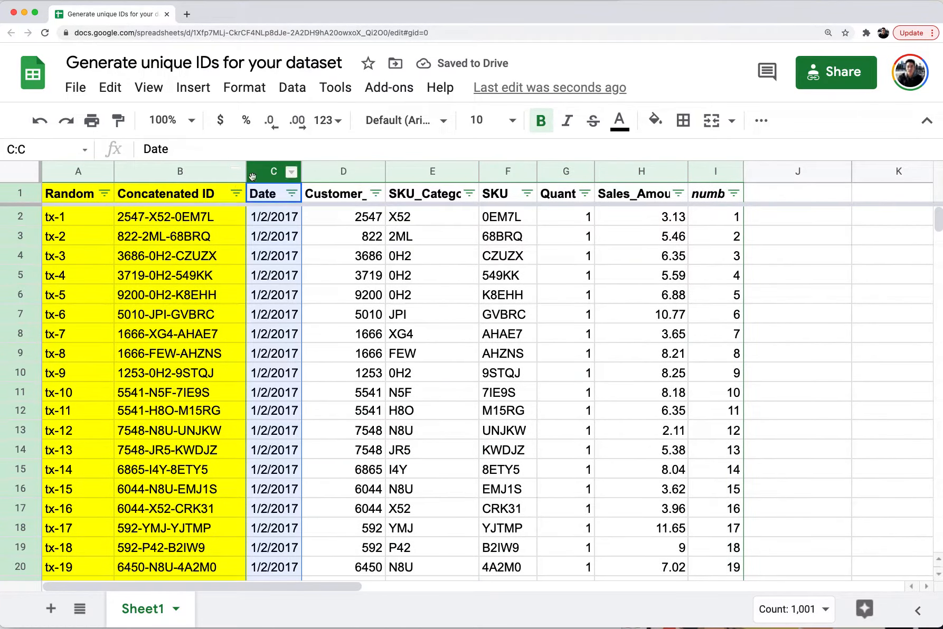
right_click(274, 171)
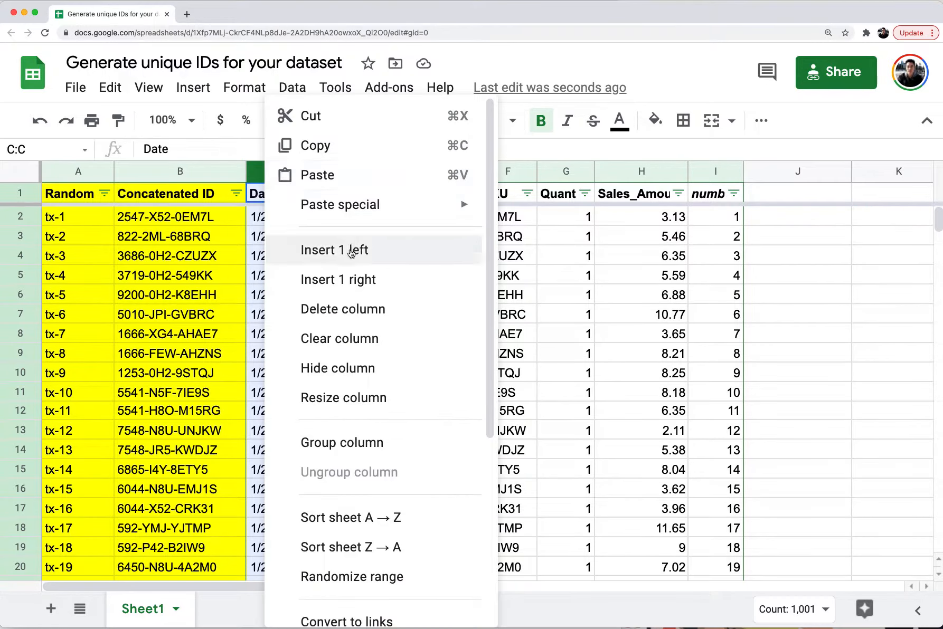
click(288, 250)
click(274, 198)
drag(301, 172, 320, 174)
text(Count > 1)
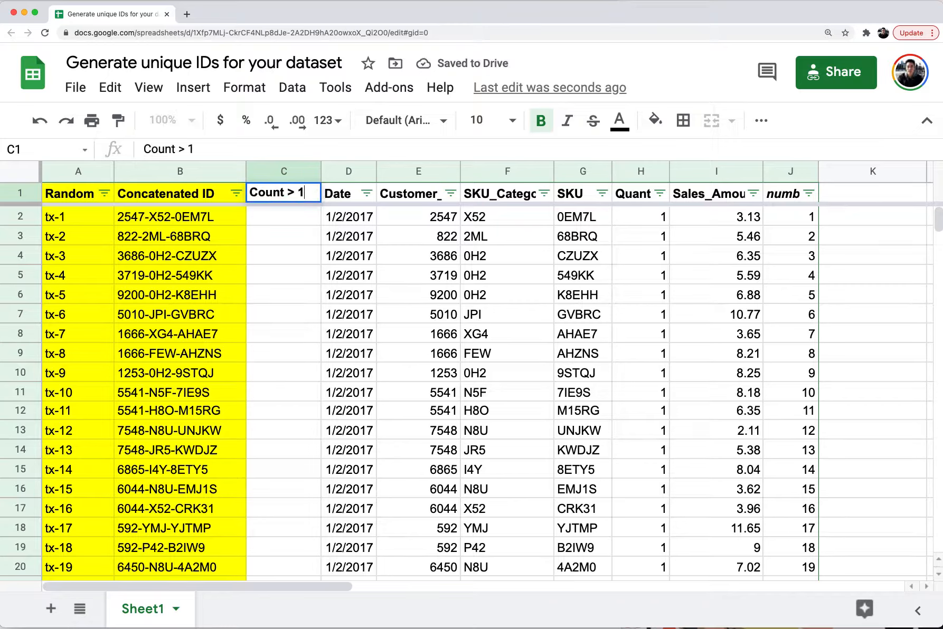
key(Return)
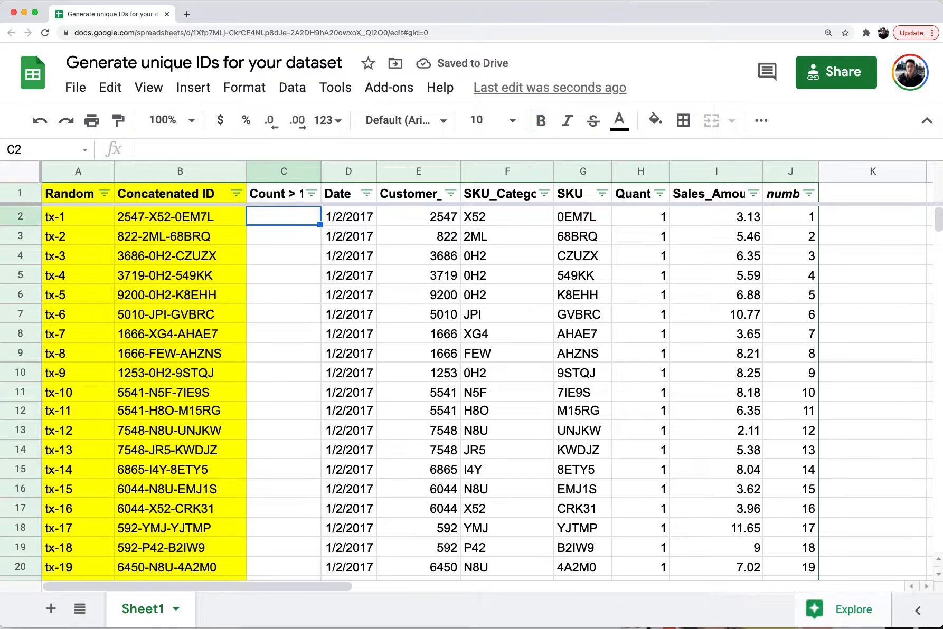
Start a COUNTIF formula in C2 with the absolute range $B$2:$B$1001 of concatenated IDs.
click(216, 222)
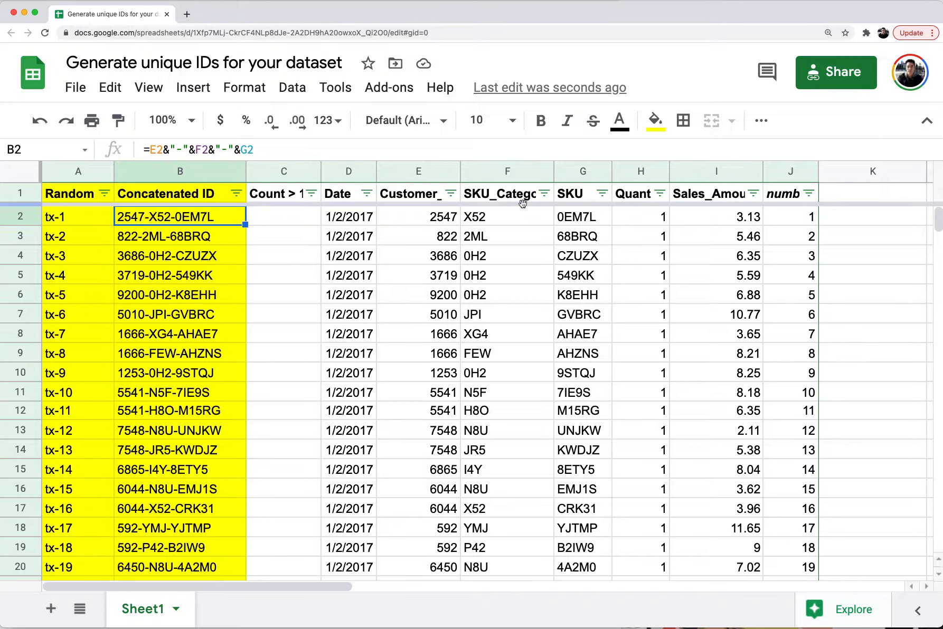
click(581, 195)
click(584, 260)
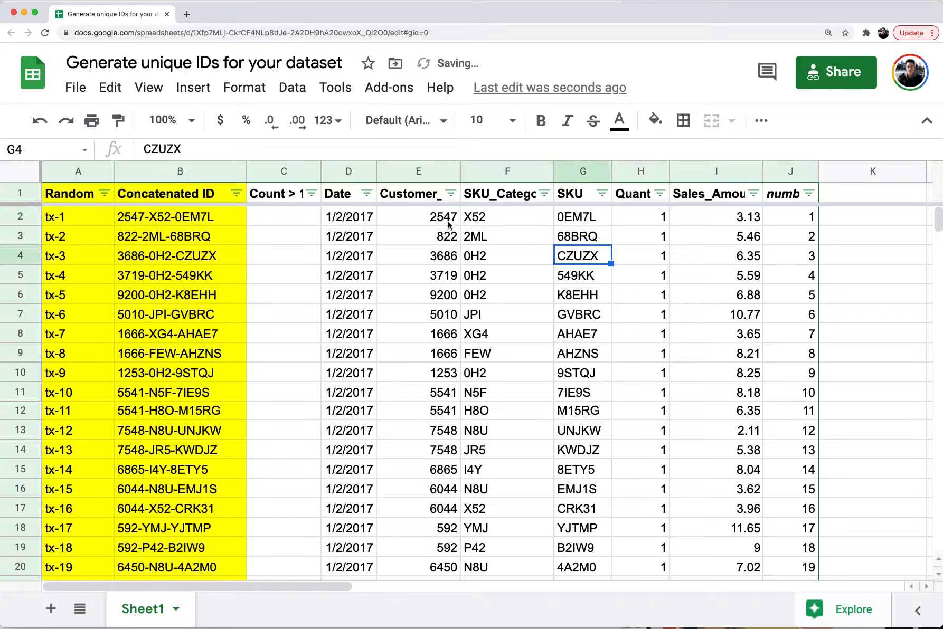
click(285, 215)
text(=countif()
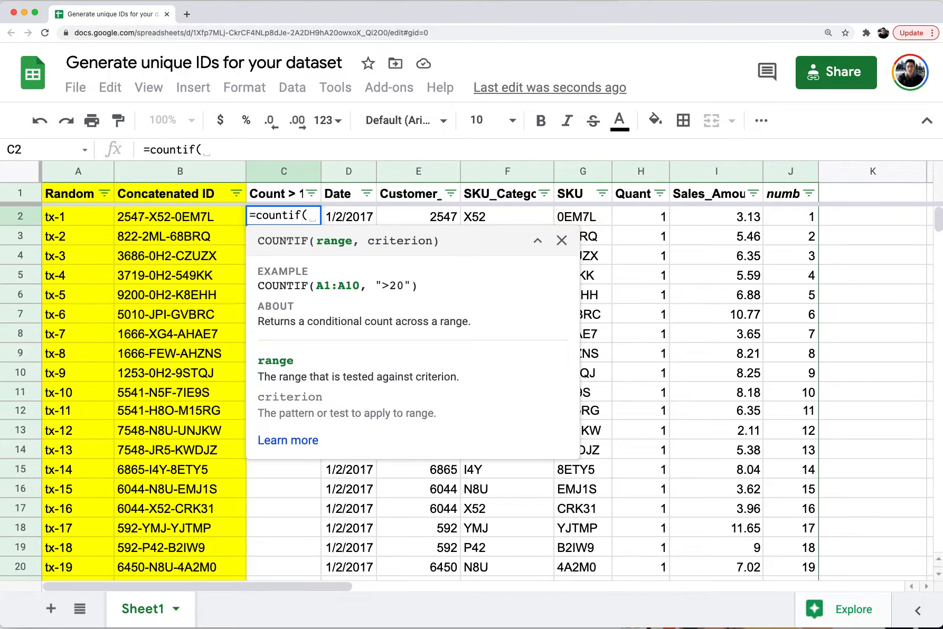
key(Left)
key(ctrl+shift+Down)
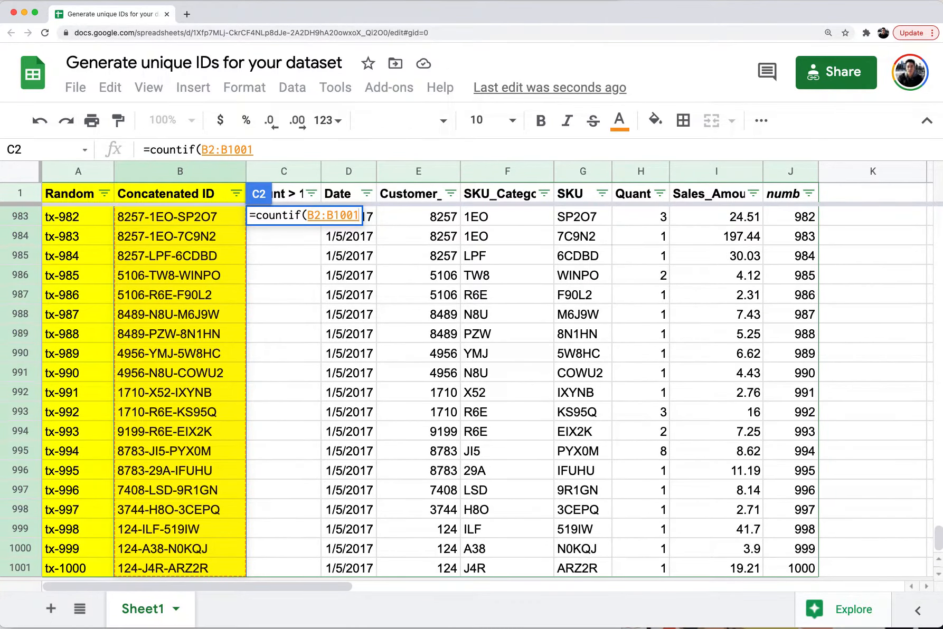
key(F4)
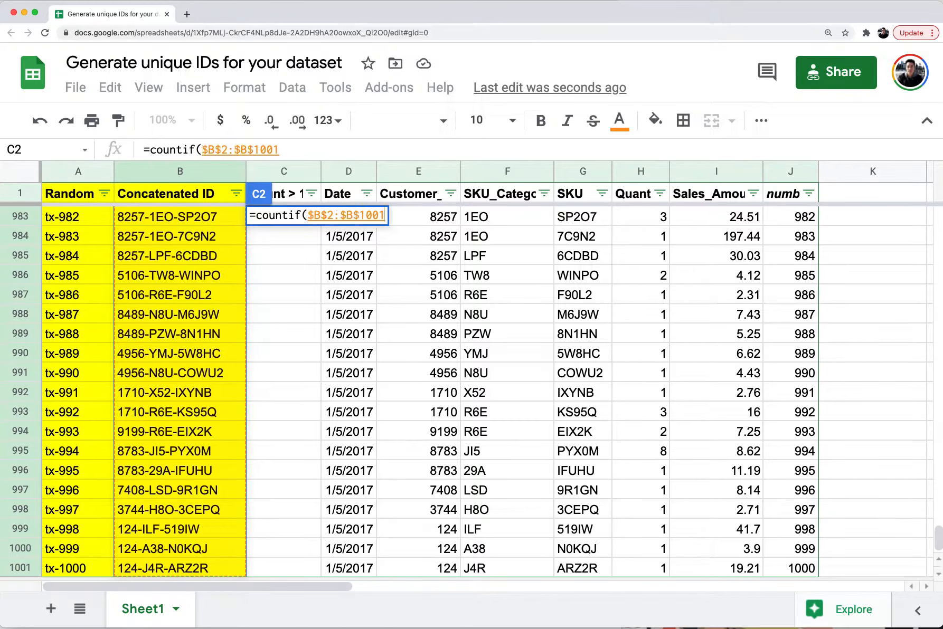
Set B2 as the COUNTIF criterion and complete the formula =countif($B$2:$B$1001,B2) in C2.
text(,)
key(Left)
key(Up)
key(Right)
key(Down)
key(Down)
key(Down)
key(Left)
key(Left)
key(Up)
key(Up)
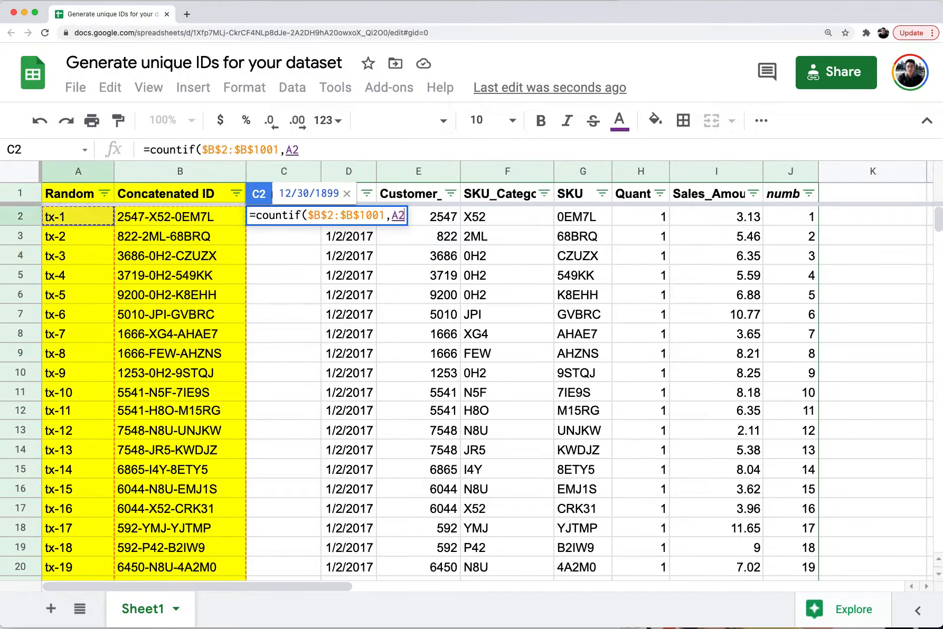
key(Right)
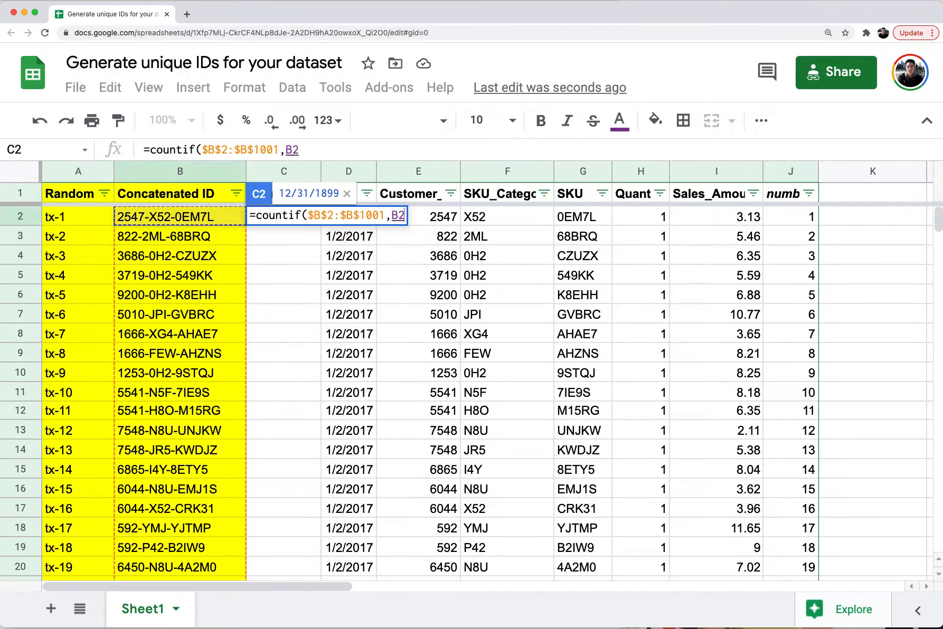
text())
key(Return)
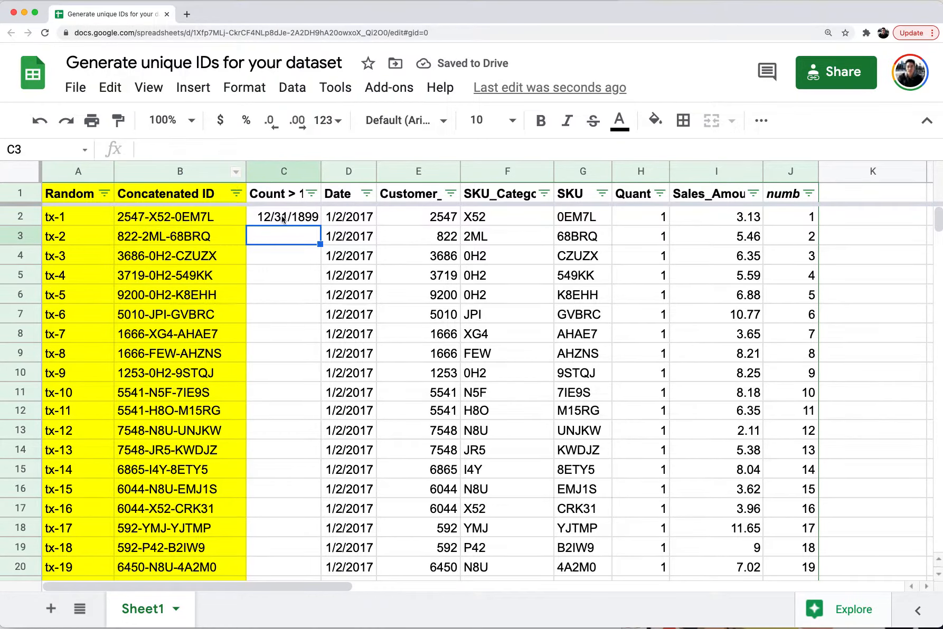
Format the COUNTIF result in C2 as a number with no decimal places.
click(281, 218)
click(244, 87)
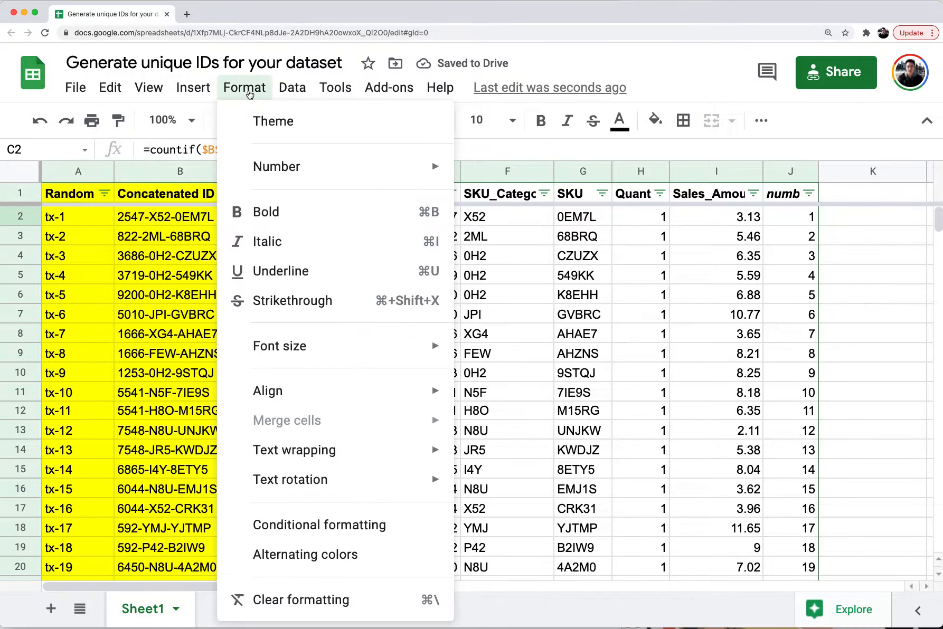
mouse_move(365, 401)
mouse_move(291, 88)
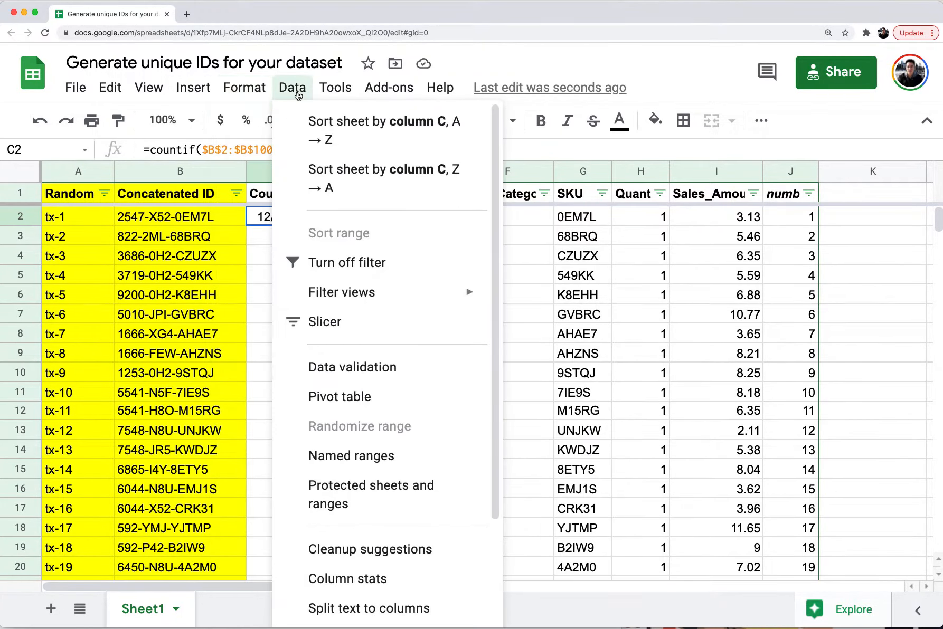
scroll(417, 388, down, 2)
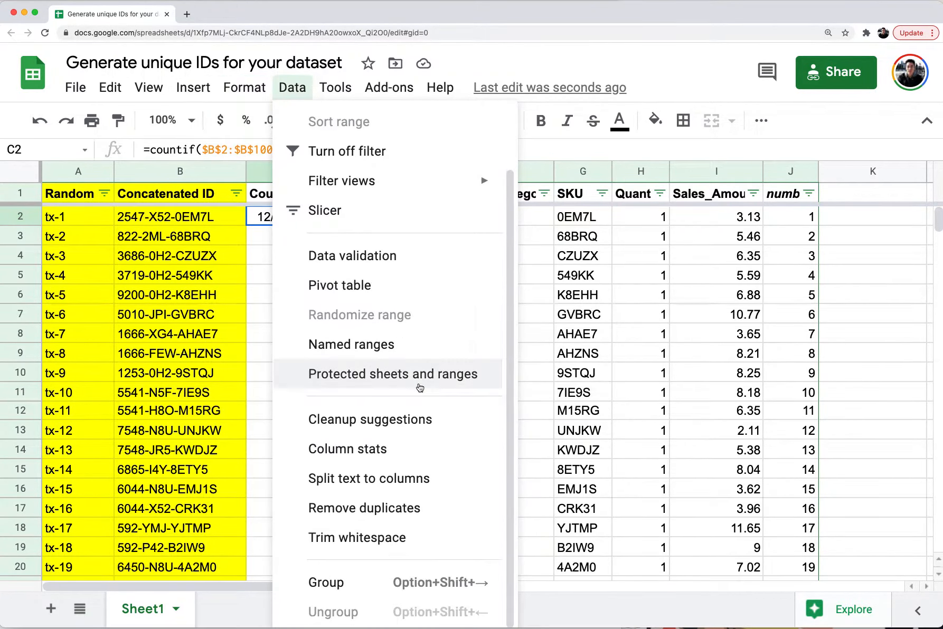
scroll(416, 385, up, 2)
mouse_move(248, 90)
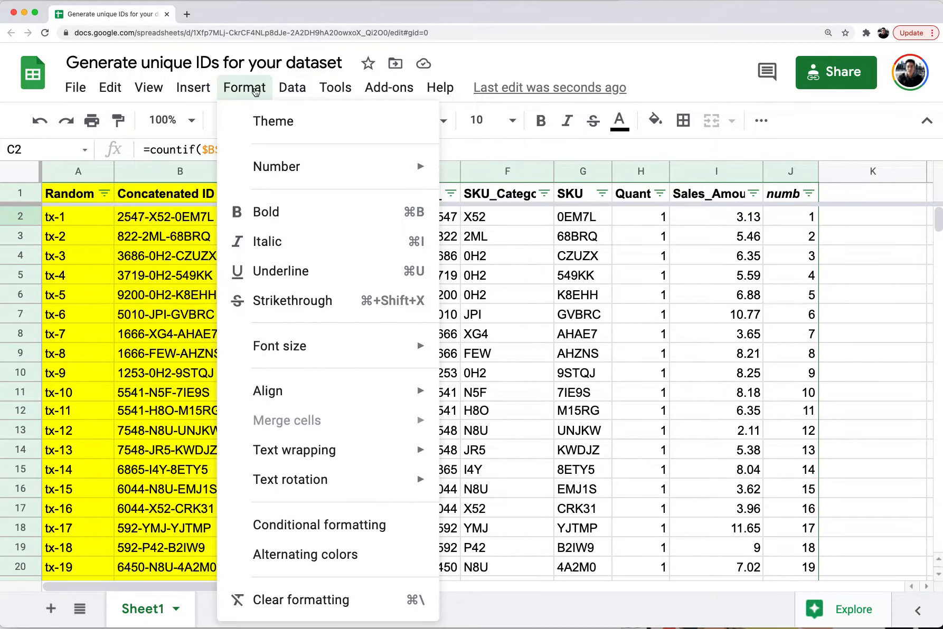
mouse_move(282, 159)
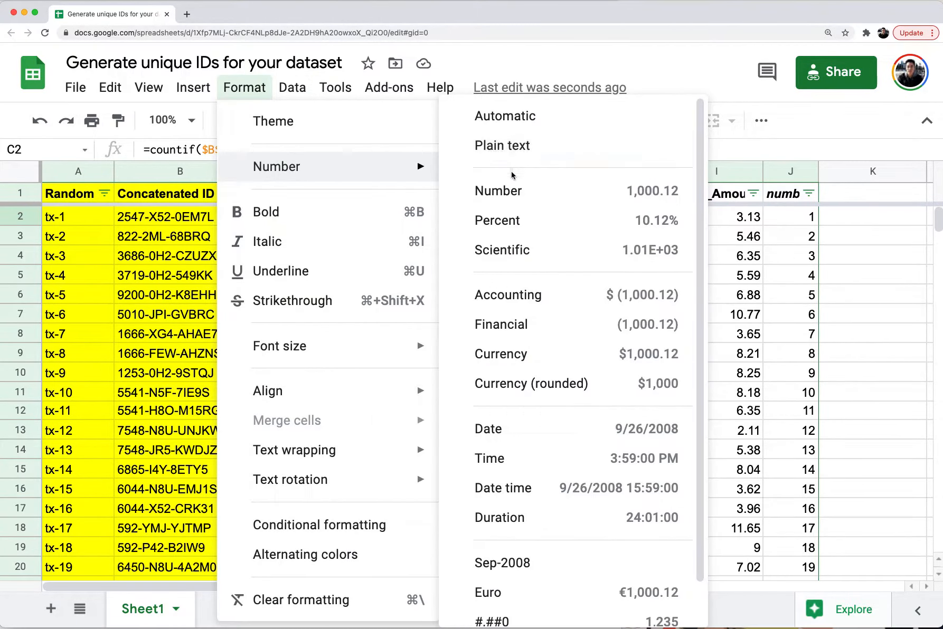
click(510, 182)
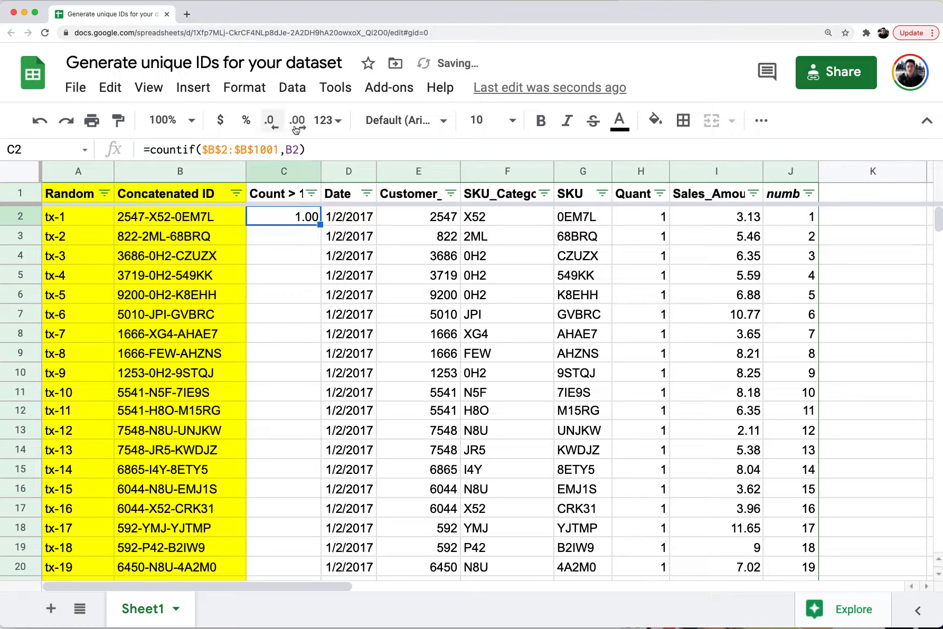
click(280, 129)
click(280, 129)
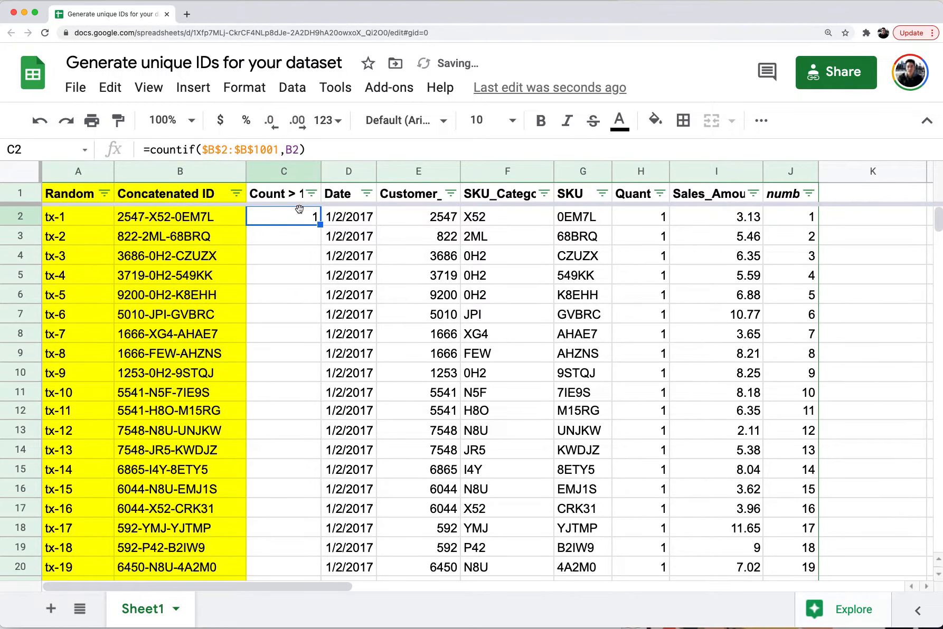
Fill the COUNTIF formula down through C2:C1001 and spot-check the copied formulas against the concatenated IDs.
key(super+shift+Down)
key(super+d)
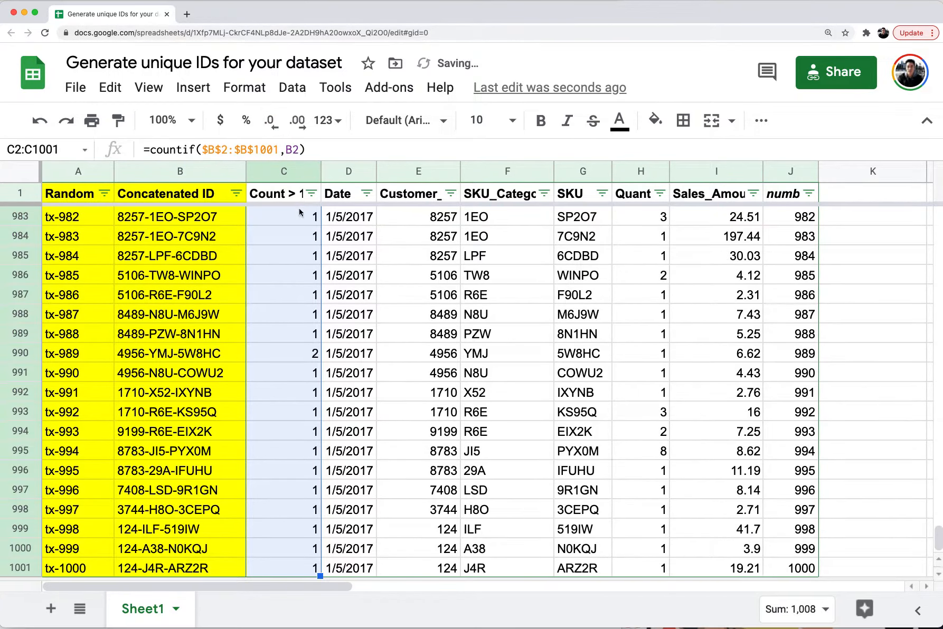
key(super+Up)
key(Down)
key(Down)
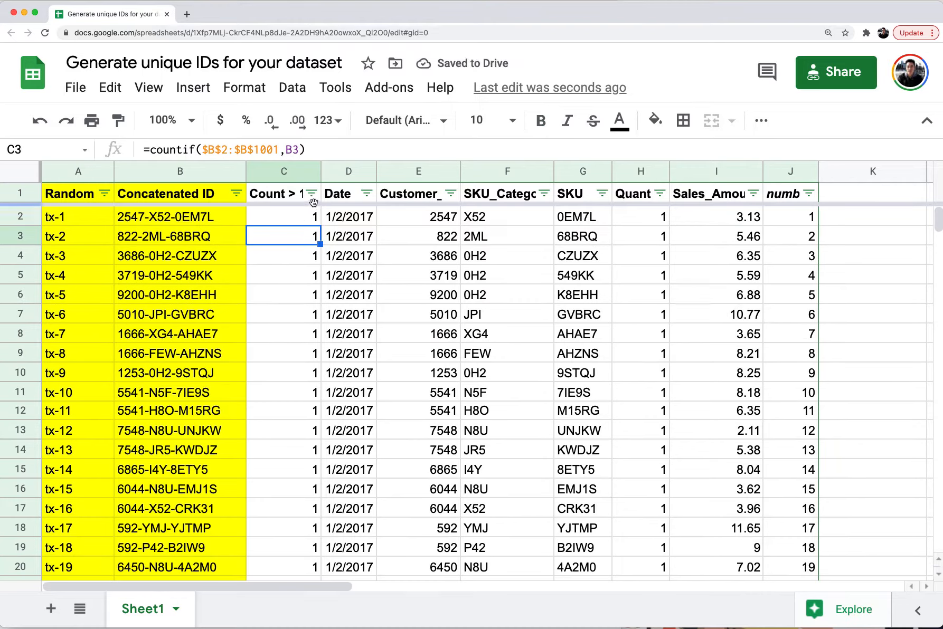
click(289, 256)
click(293, 426)
click(290, 315)
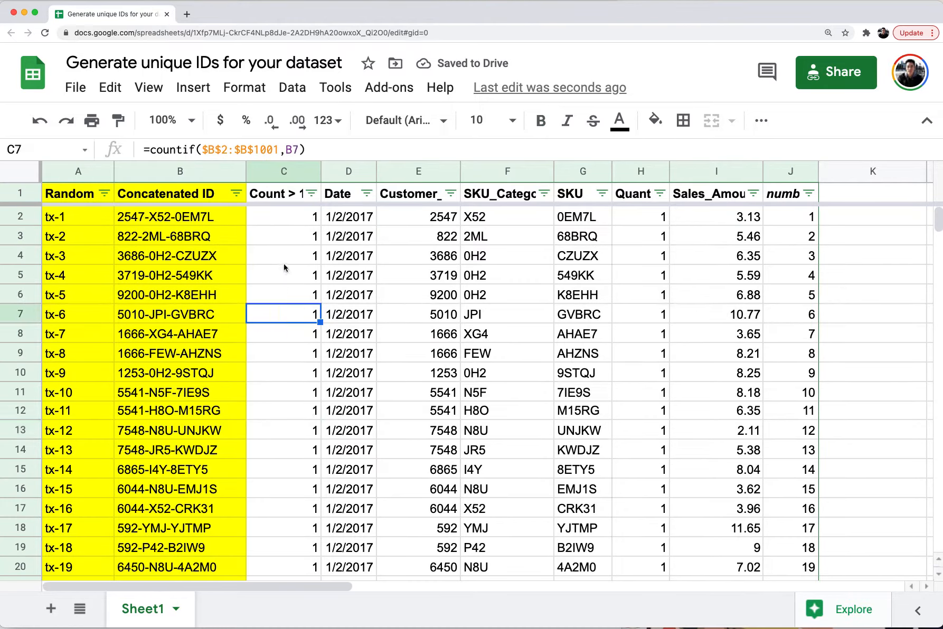
click(286, 259)
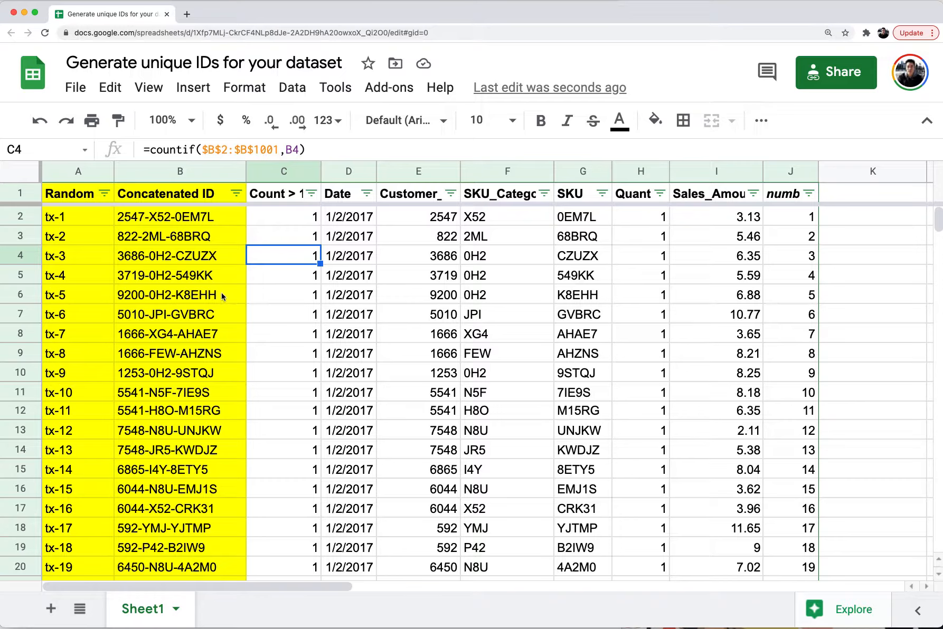
click(219, 255)
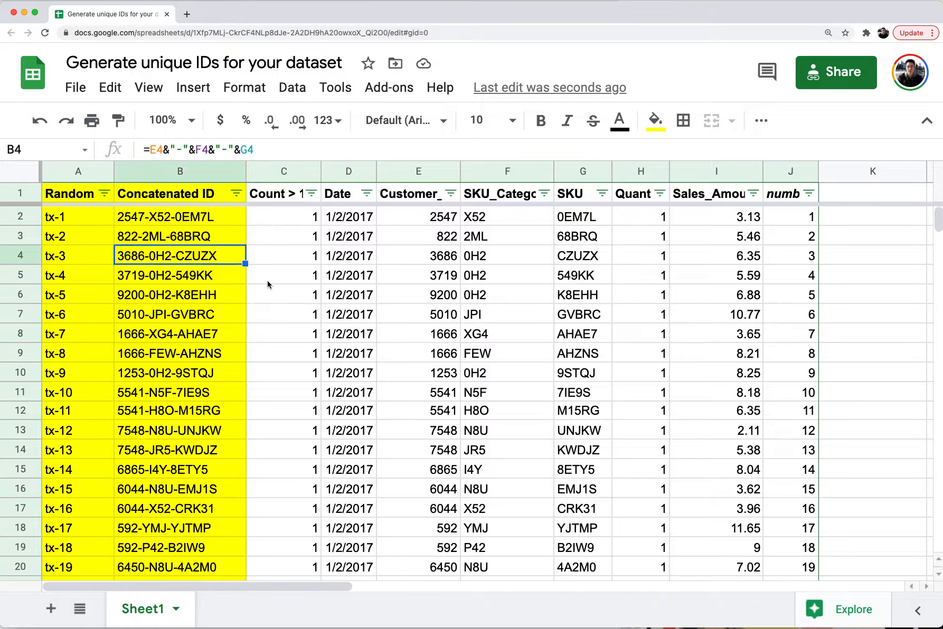
Filter the "Count > 1" column by values, excluding 1 and keeping only 2.
click(311, 193)
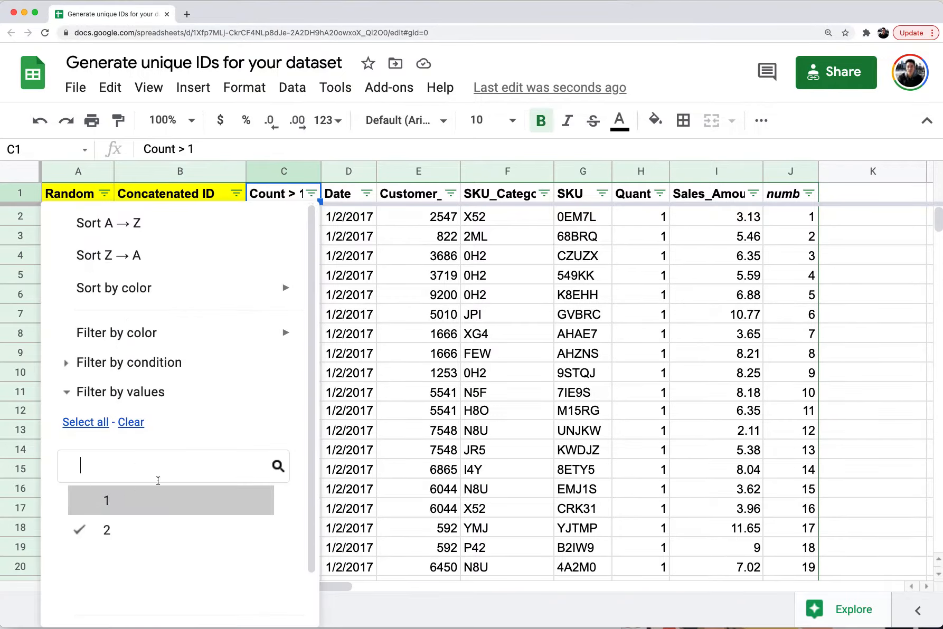
click(408, 390)
click(304, 195)
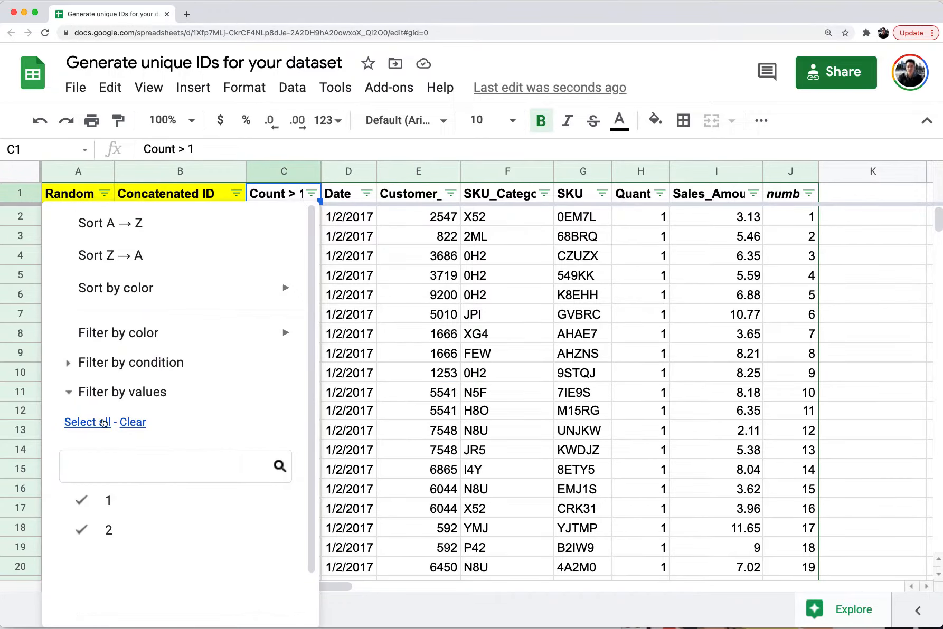
click(81, 499)
scroll(280, 524, down, 2)
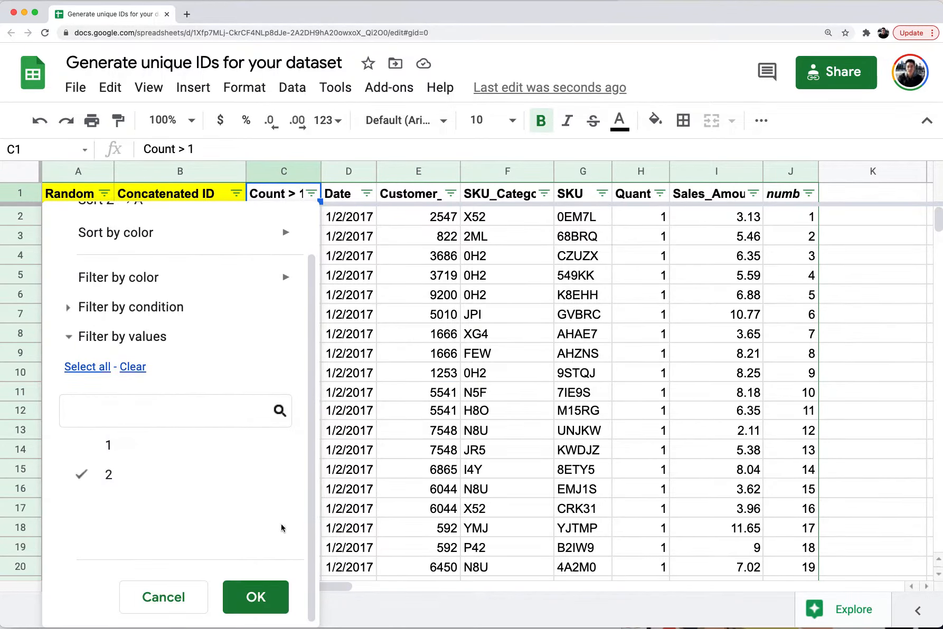
click(254, 595)
click(324, 315)
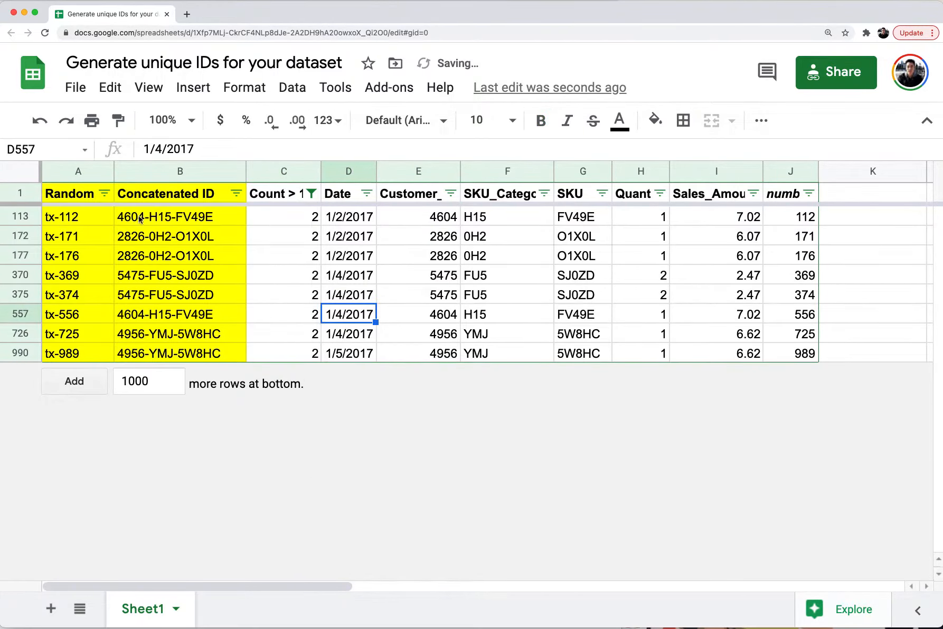
Examine the duplicated concatenated IDs in B113:B990 and compare the quantities and sales amounts of the matching rows.
drag(140, 219, 158, 364)
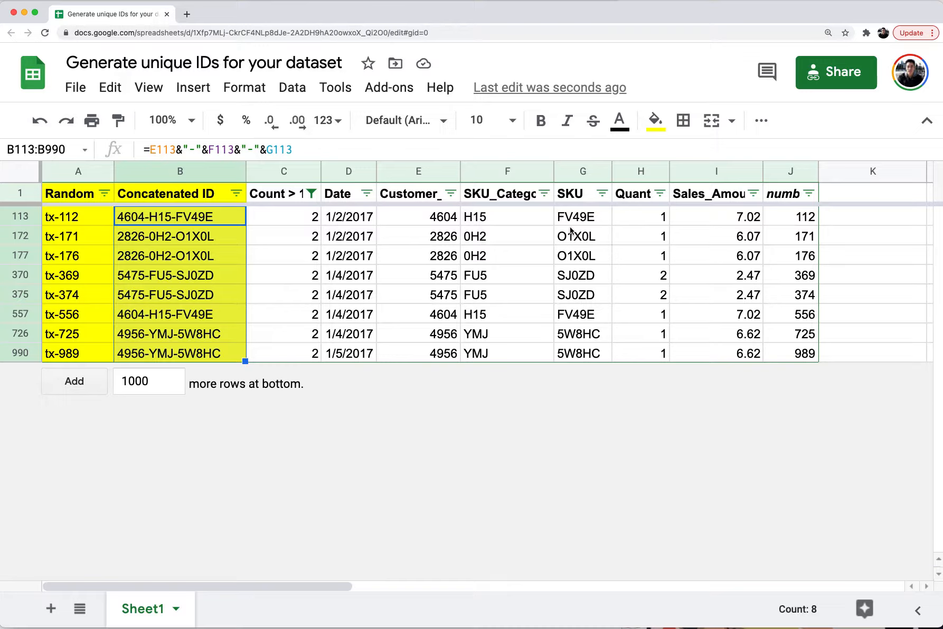
click(190, 218)
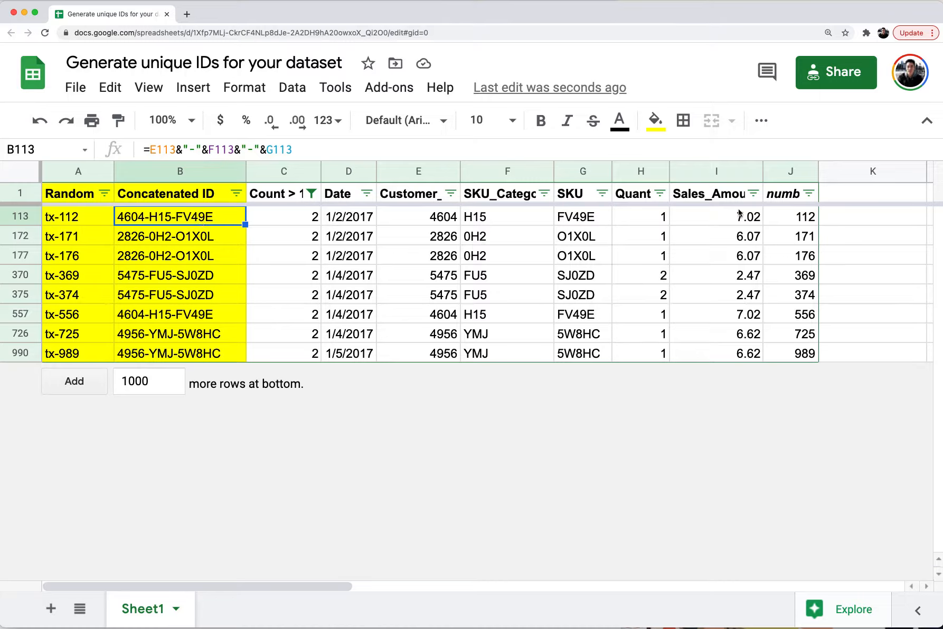
click(722, 216)
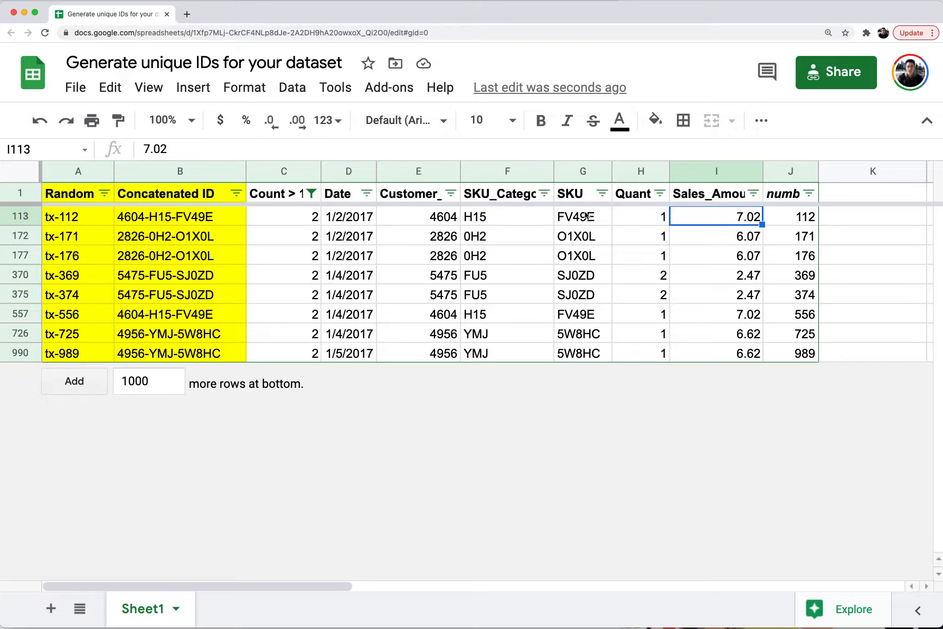
click(614, 214)
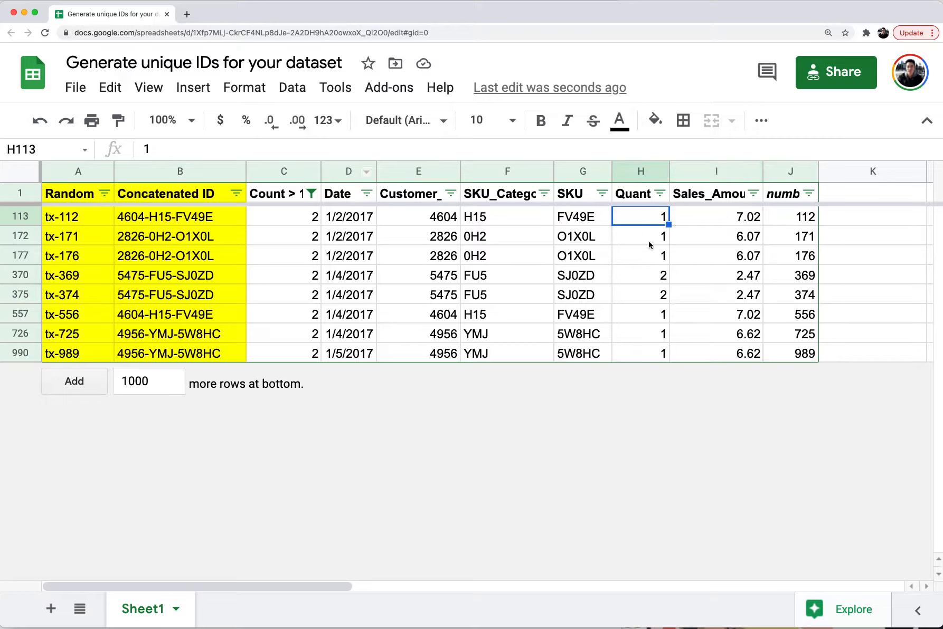
drag(749, 243, 649, 259)
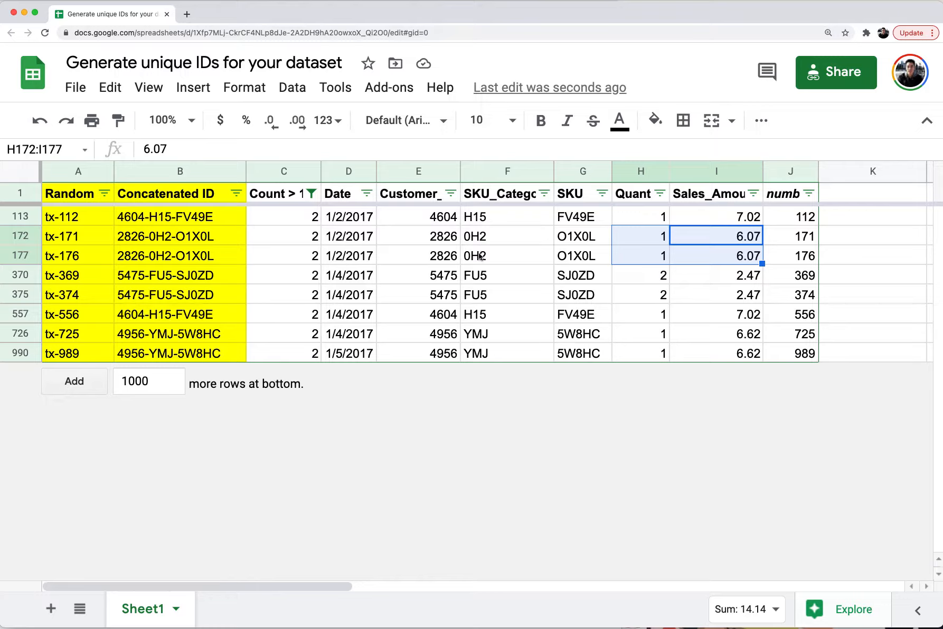
click(460, 255)
drag(678, 256, 310, 258)
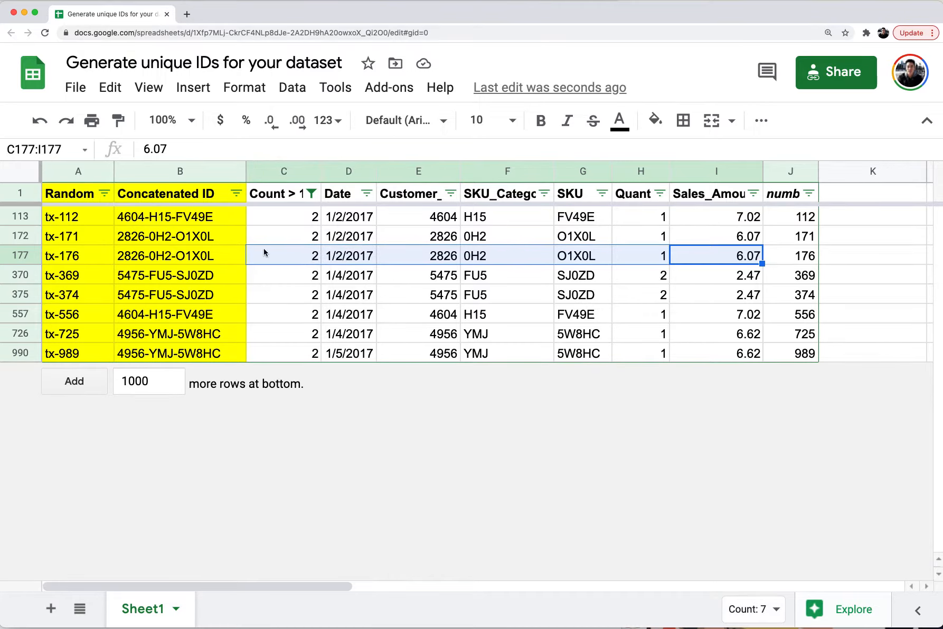
click(241, 255)
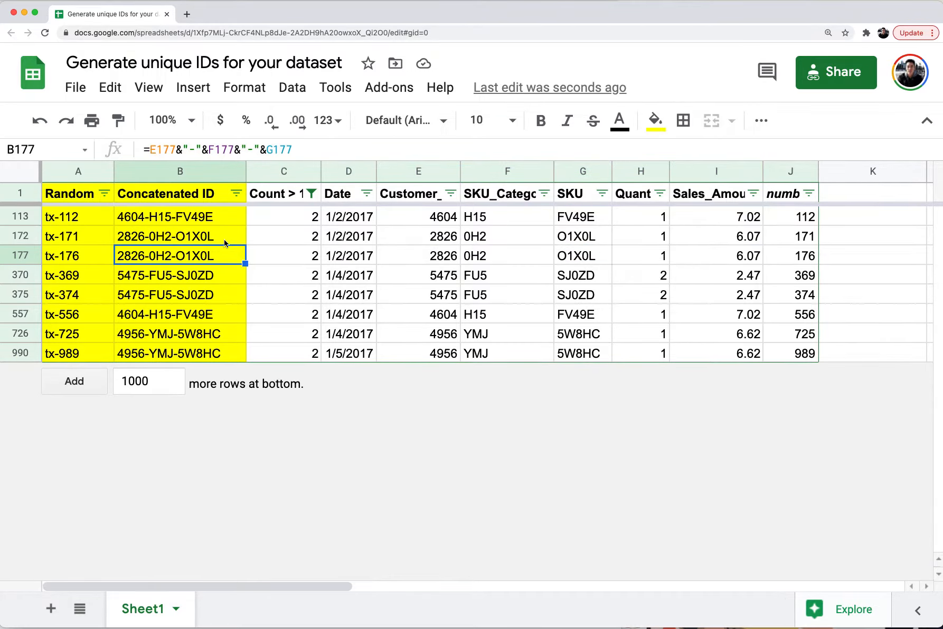
Extend the concatenation in B113 with a dash and the sales amount, making it =E113&"-"&F113&"-"&G113&"-"&I113.
click(231, 216)
double_click(232, 216)
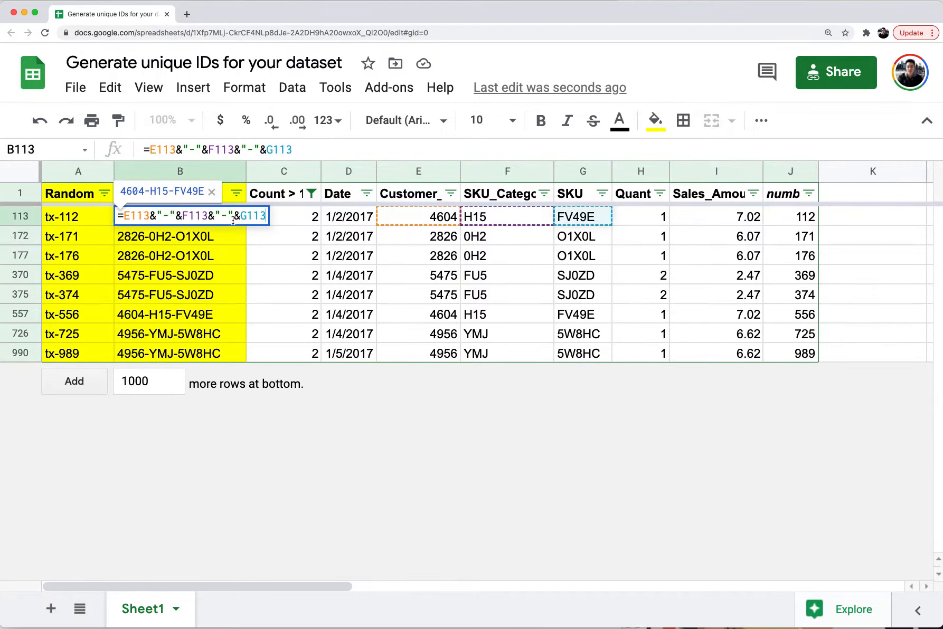
text(&")
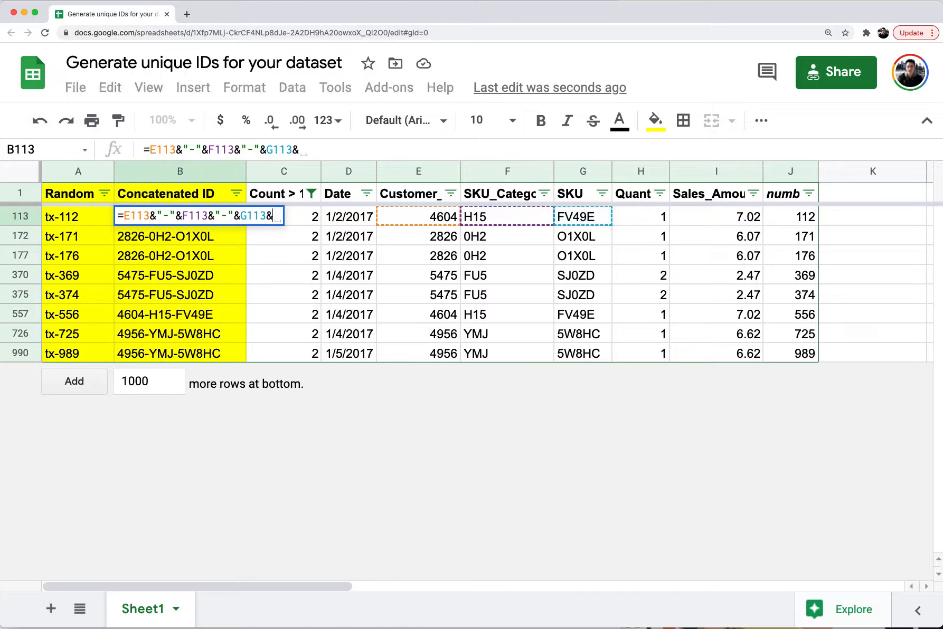
text(-"&C113)
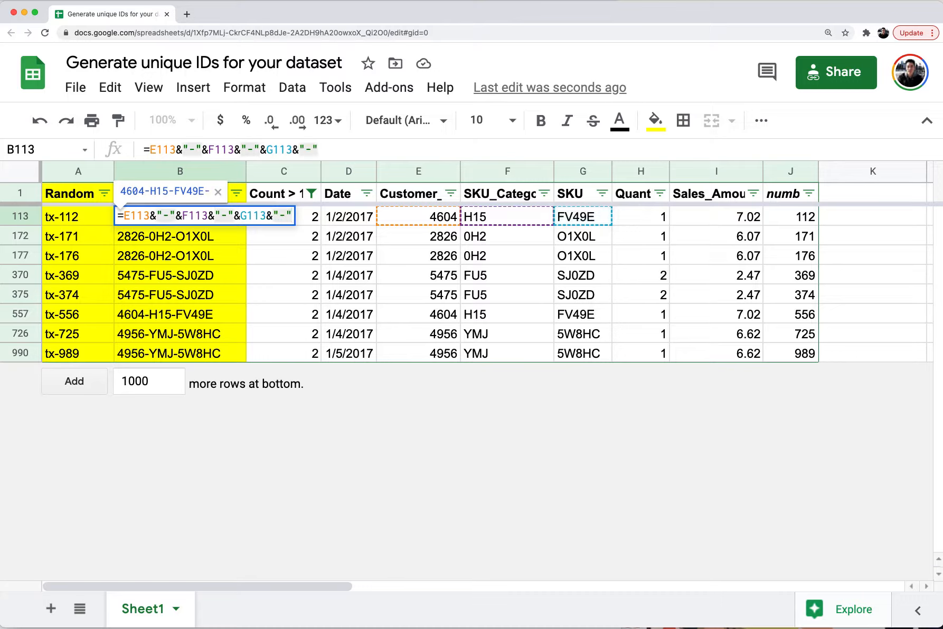
key(Right)
key(Right)
key(Right)
key(Right)
key(Right)
key(Right)
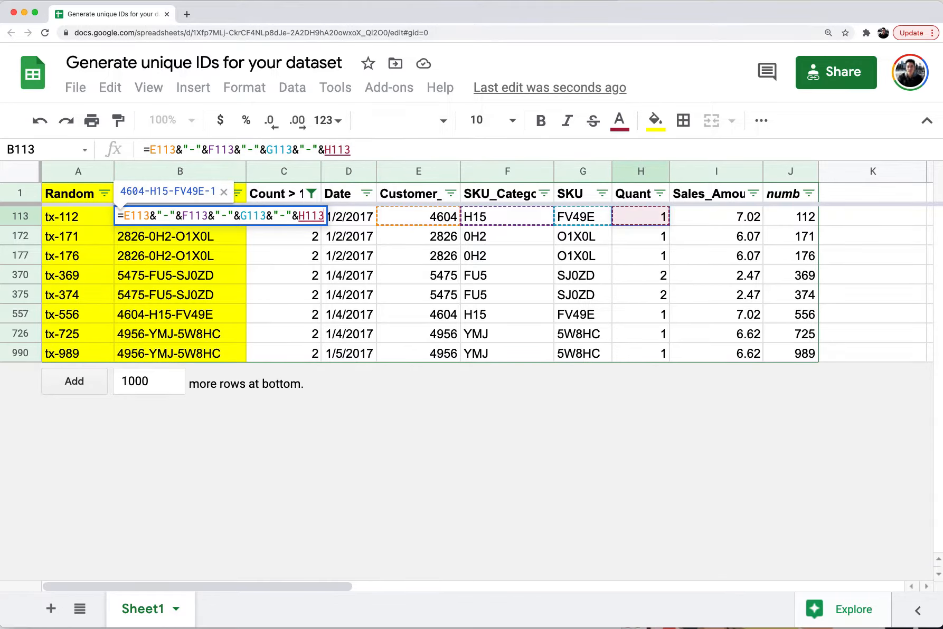
key(Return)
Fill the extended concatenation from B113 down through B990 and widen column B to fit the longer IDs.
key(Up)
key(ctrl+shift+Down)
key(ctrl+d)
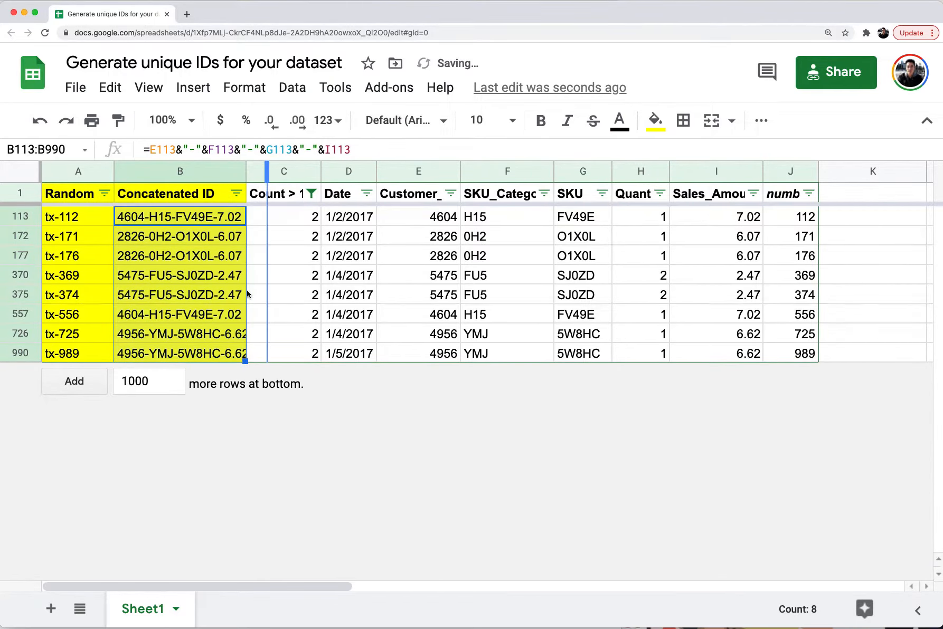
drag(246, 172, 270, 172)
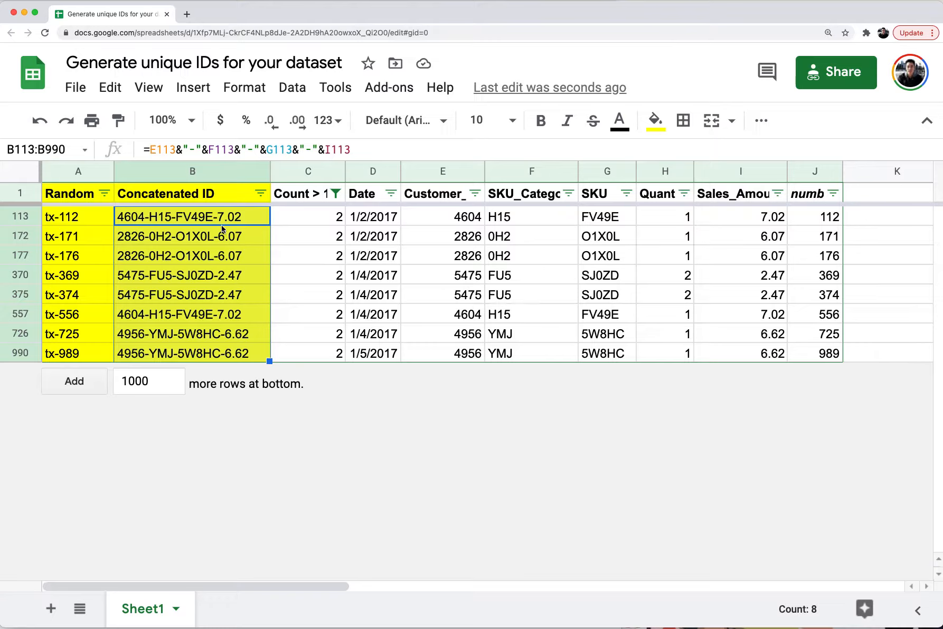
Undo the column B widening, the fill down and the sales amount added to the concatenation formula.
click(249, 222)
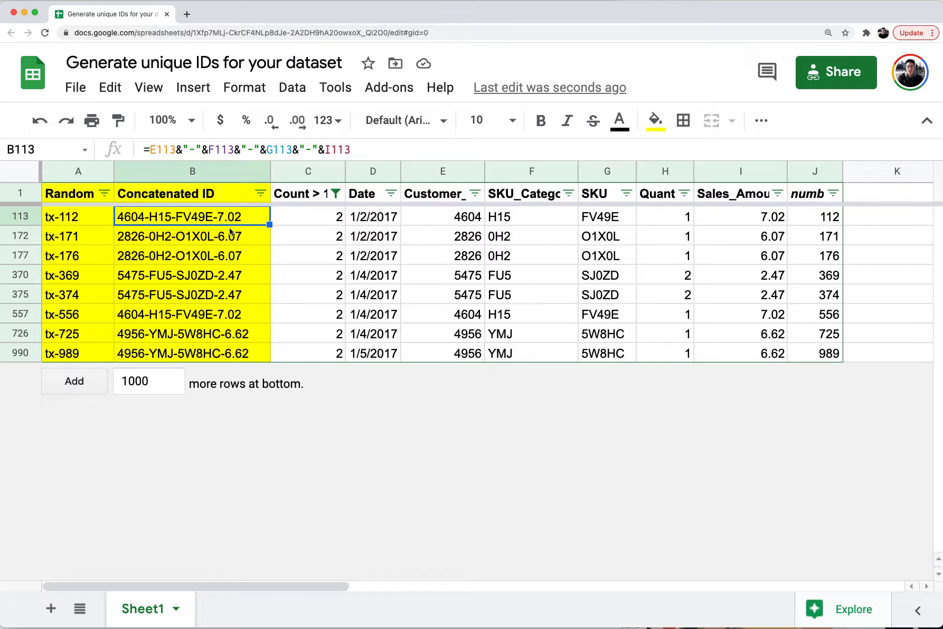
key(super+z)
key(super+z)
key(super+z)
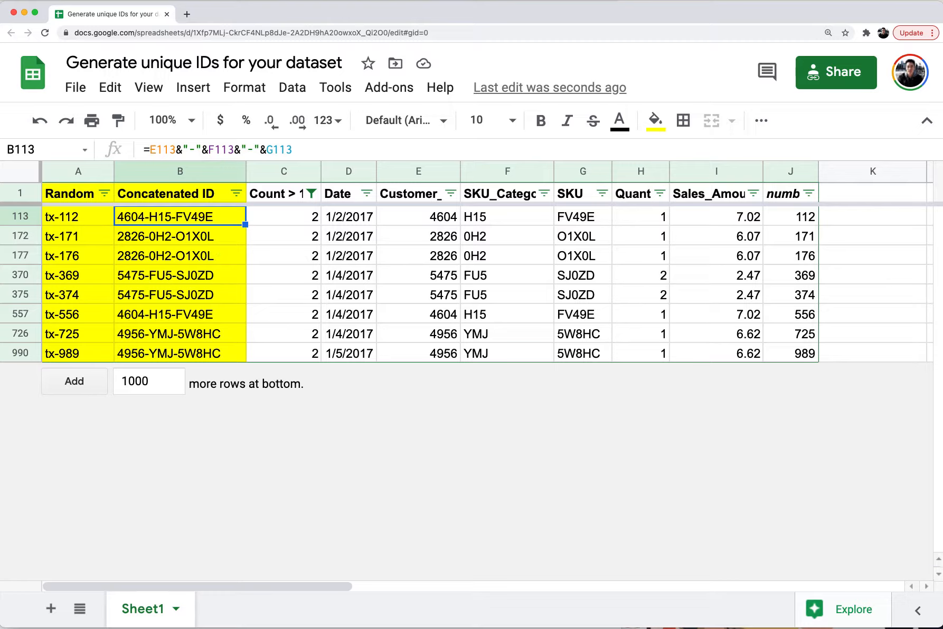
Delete the "Count > 1" column from the sheet.
click(251, 313)
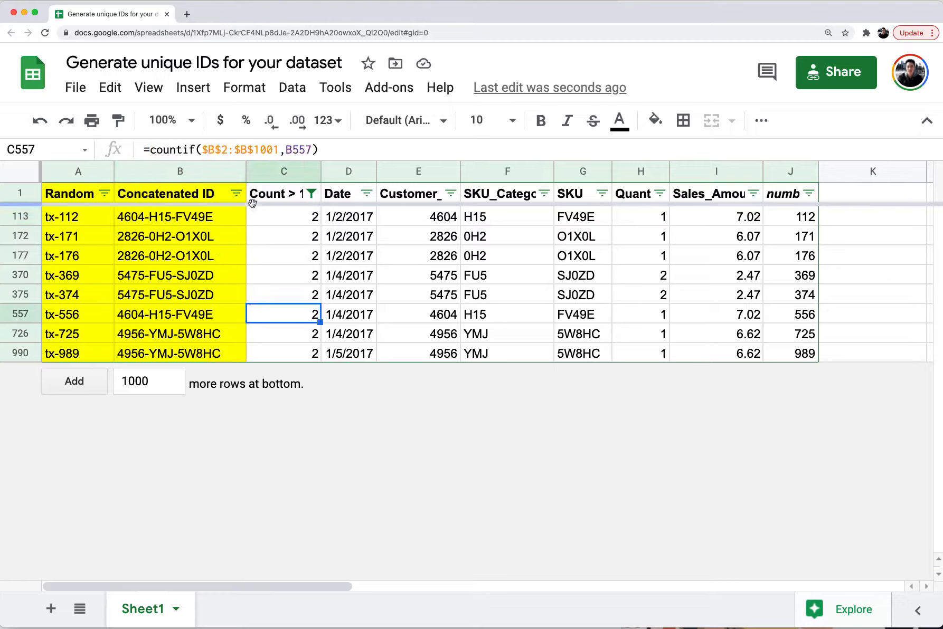
click(259, 171)
right_click(267, 171)
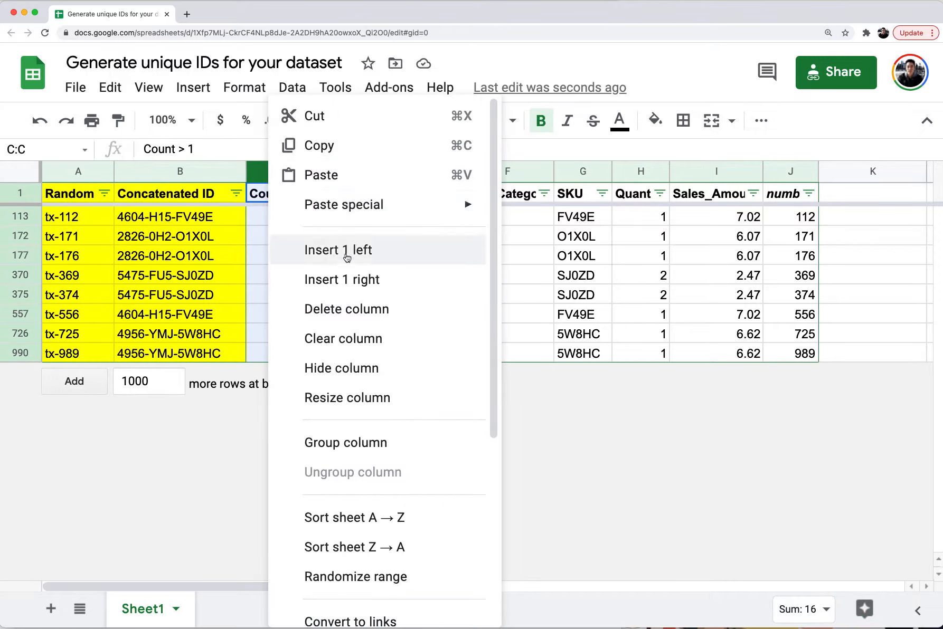
scroll(354, 419, down, 2)
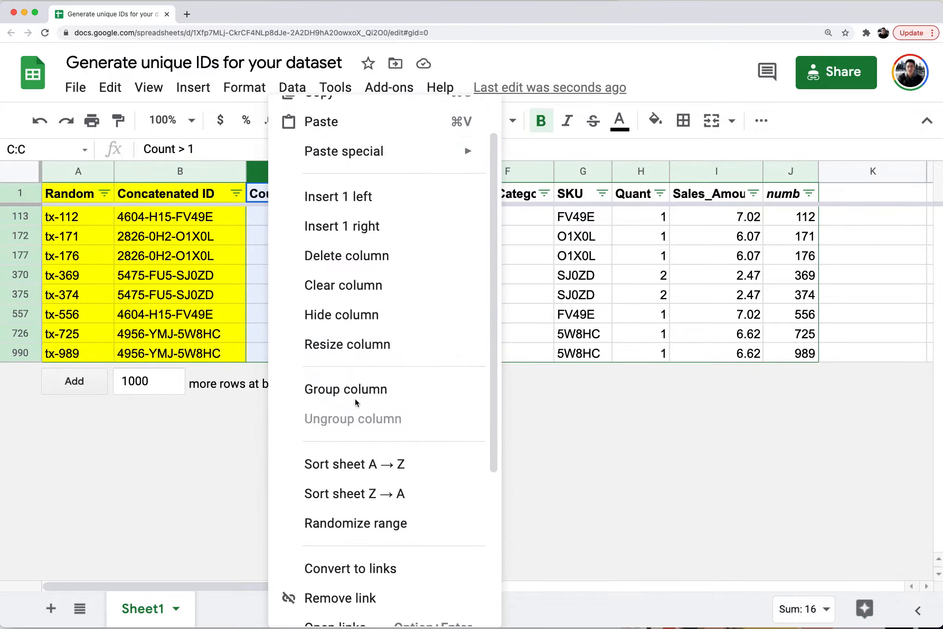
click(371, 256)
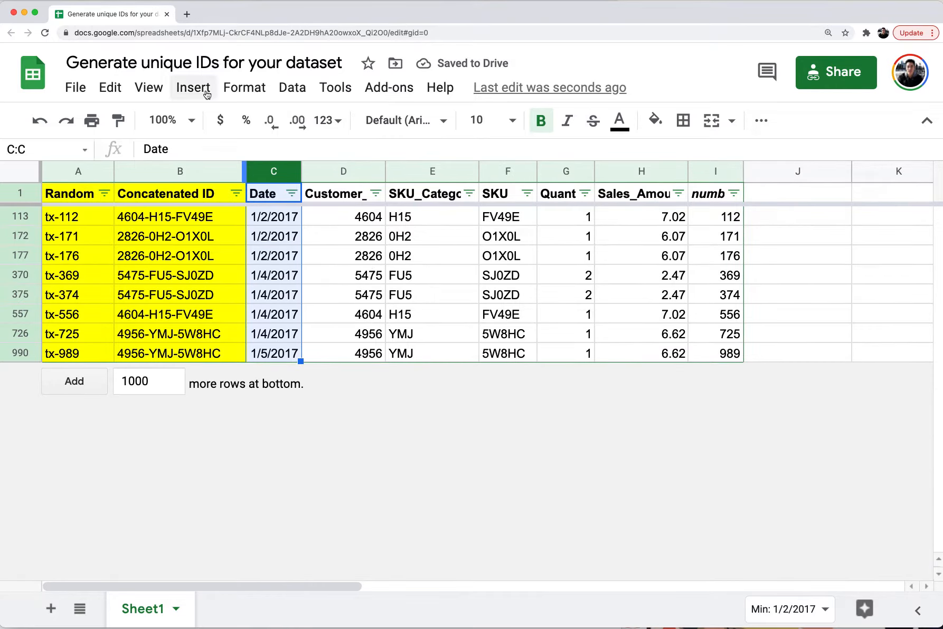
Turn off the filter so that all rows of the dataset are shown again.
click(285, 88)
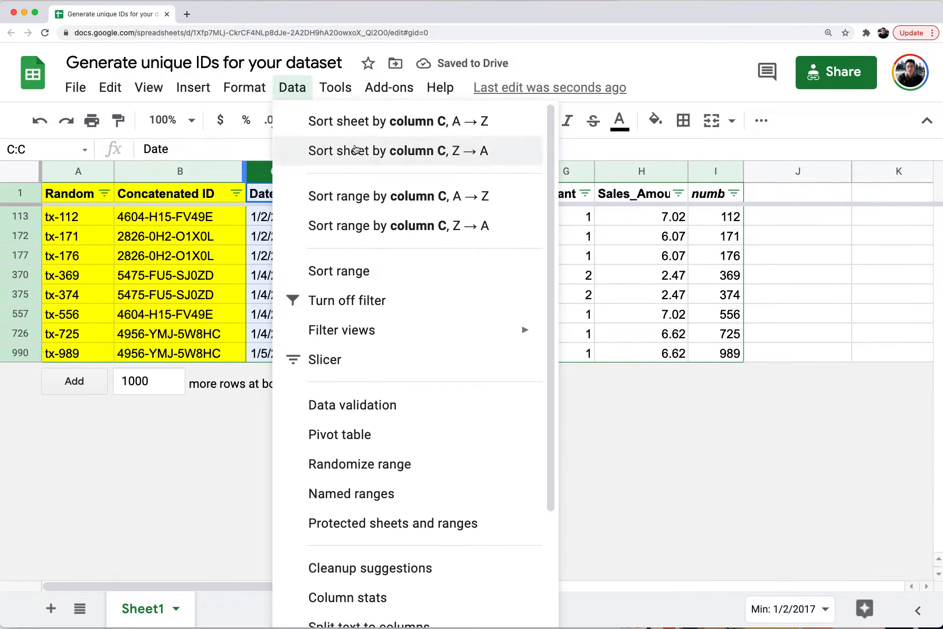
click(355, 310)
click(496, 336)
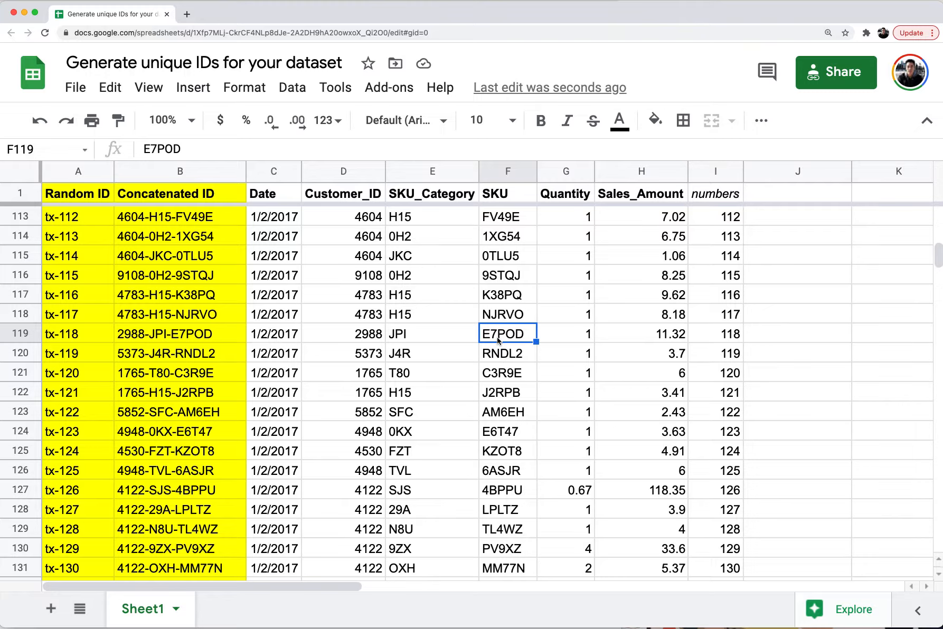
Inspect the concatenation formulas in column B around rows 116 to 121.
key(Left)
key(Left)
key(Left)
key(Left)
key(Up)
key(Up)
key(Up)
key(Down)
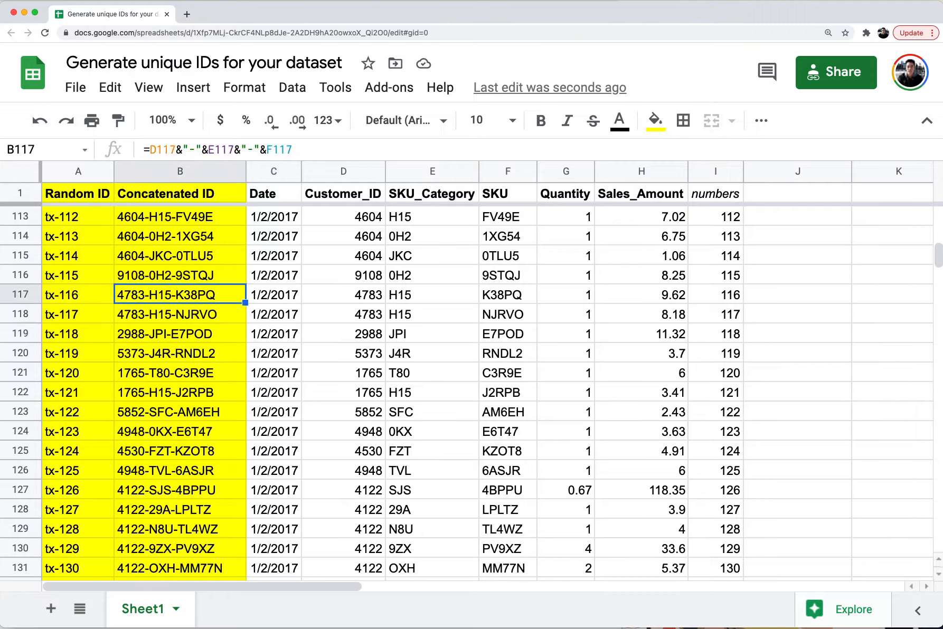
key(Down)
key(Down)
key(Down)
key(Down)
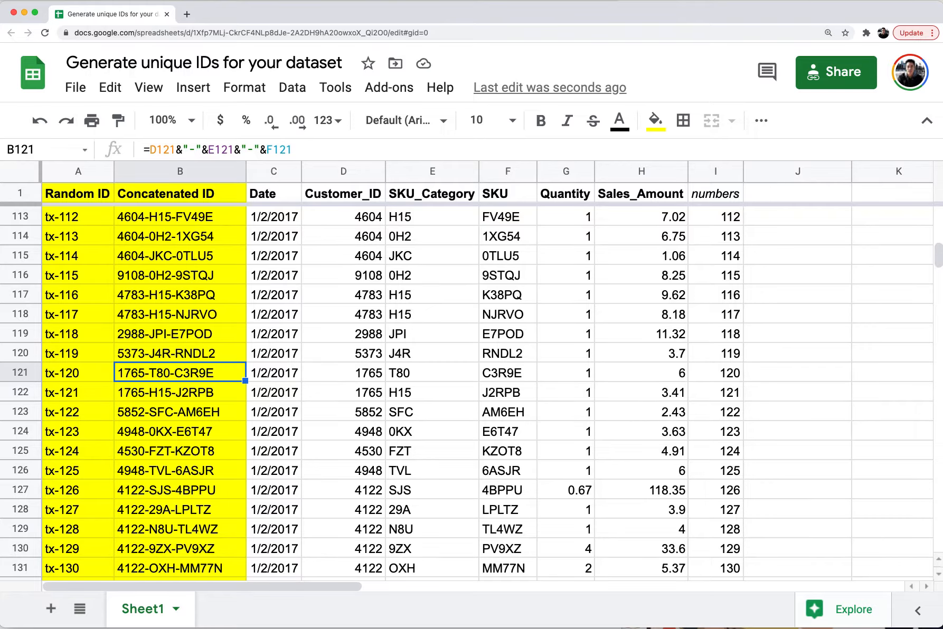
Review the data columns C through I and compare row 123 with its concatenated ID in column B.
drag(256, 171, 507, 172)
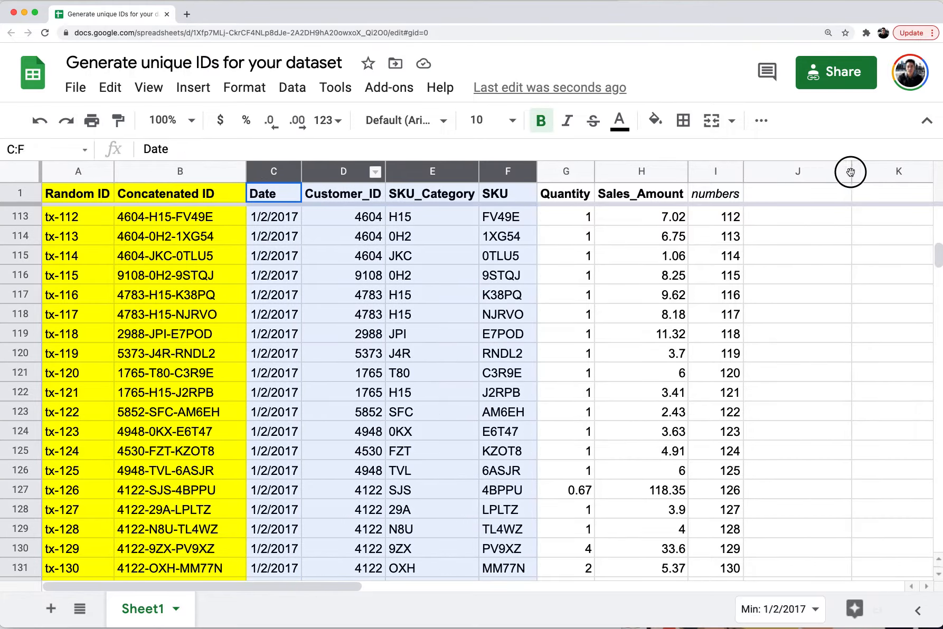
drag(850, 172, 693, 169)
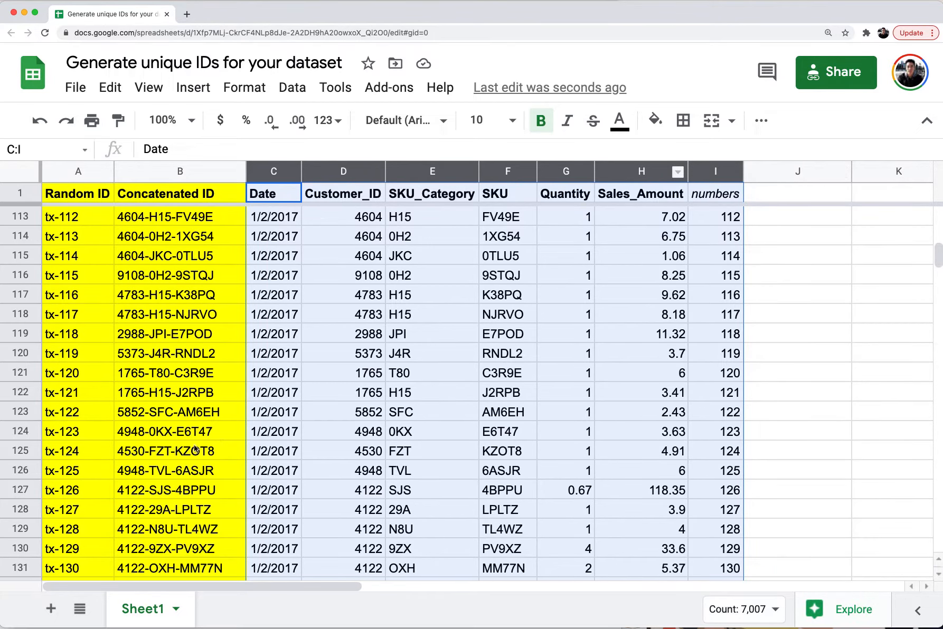
click(193, 362)
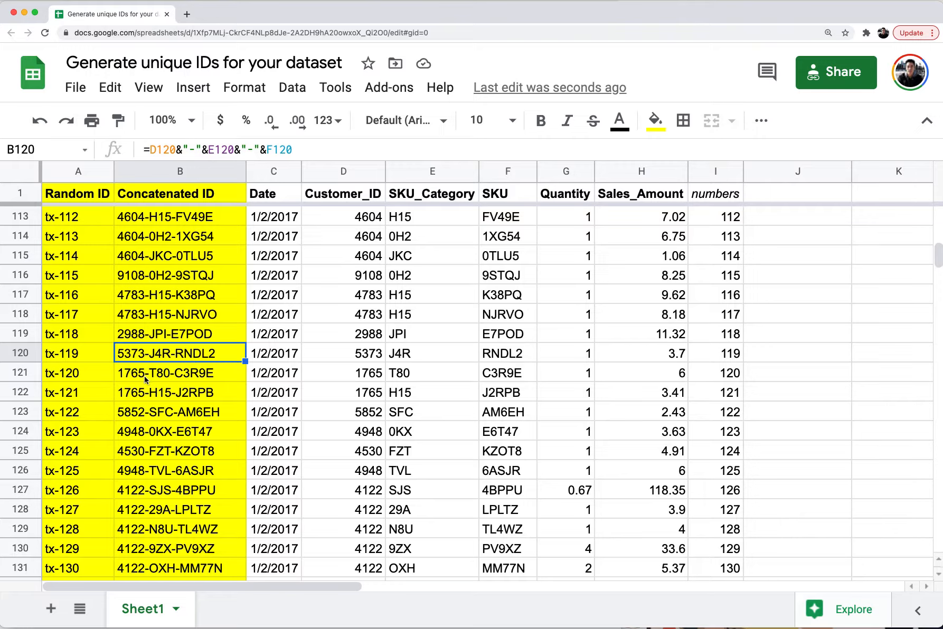
click(198, 395)
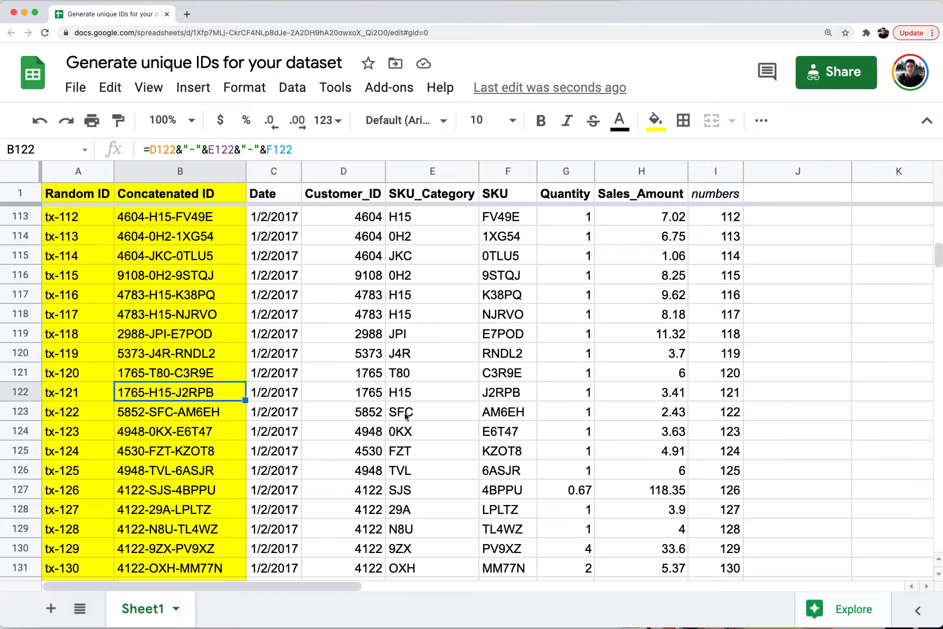
click(379, 418)
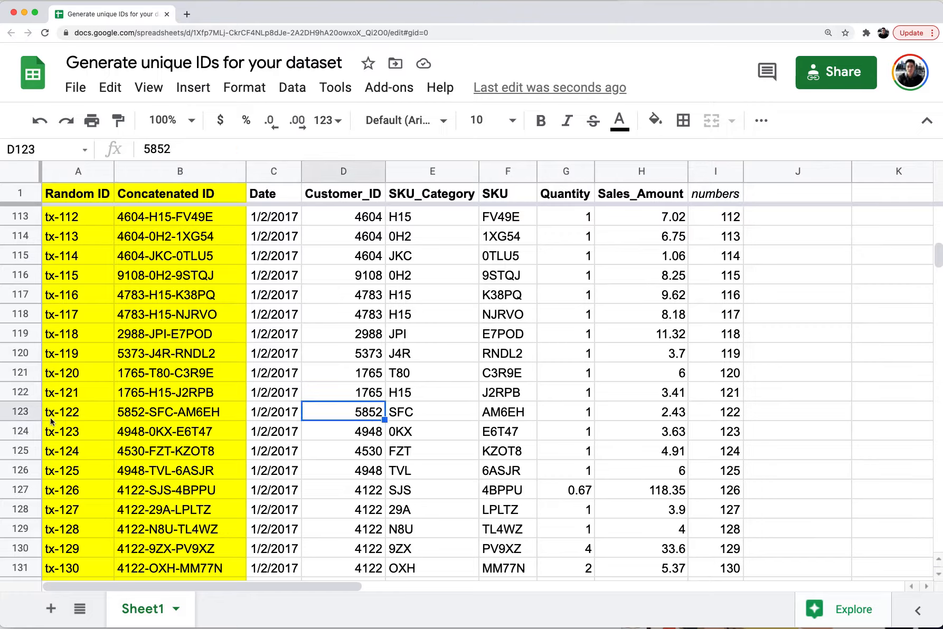
click(25, 412)
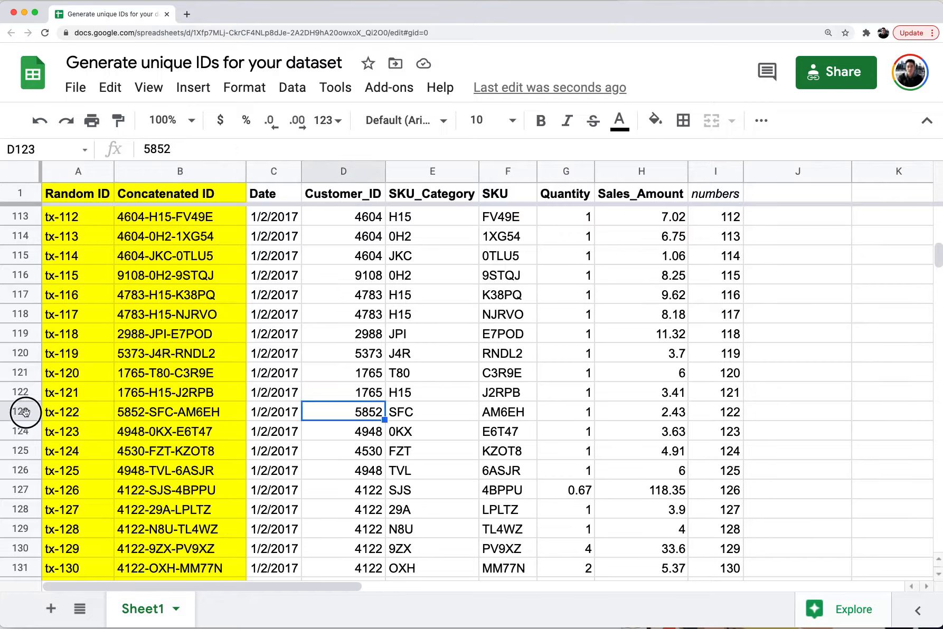
click(368, 417)
click(217, 414)
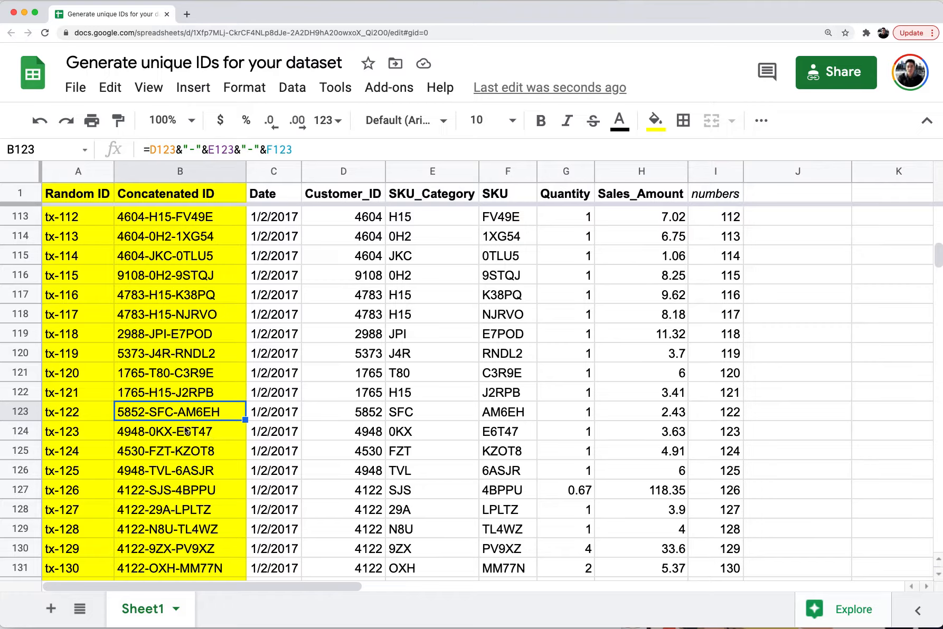
Try a cyan fill on the transaction row A123:I123 and undo it.
drag(726, 412, 82, 415)
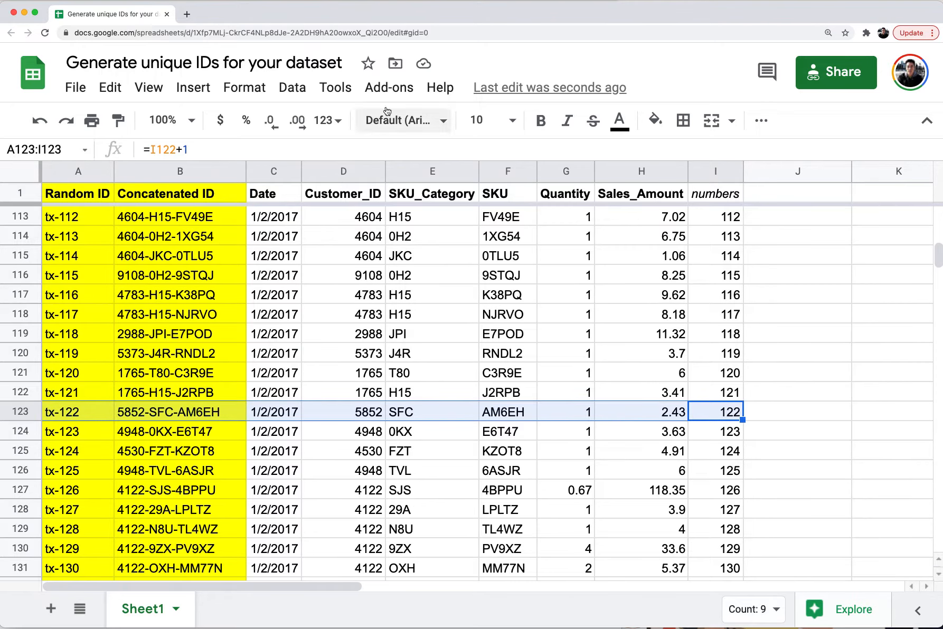
click(673, 130)
click(655, 121)
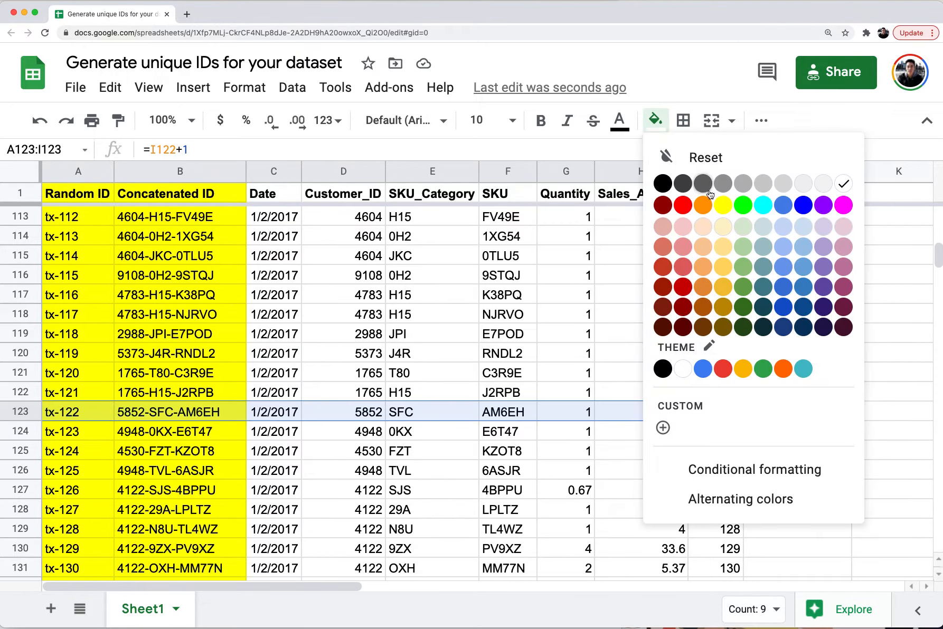
click(760, 205)
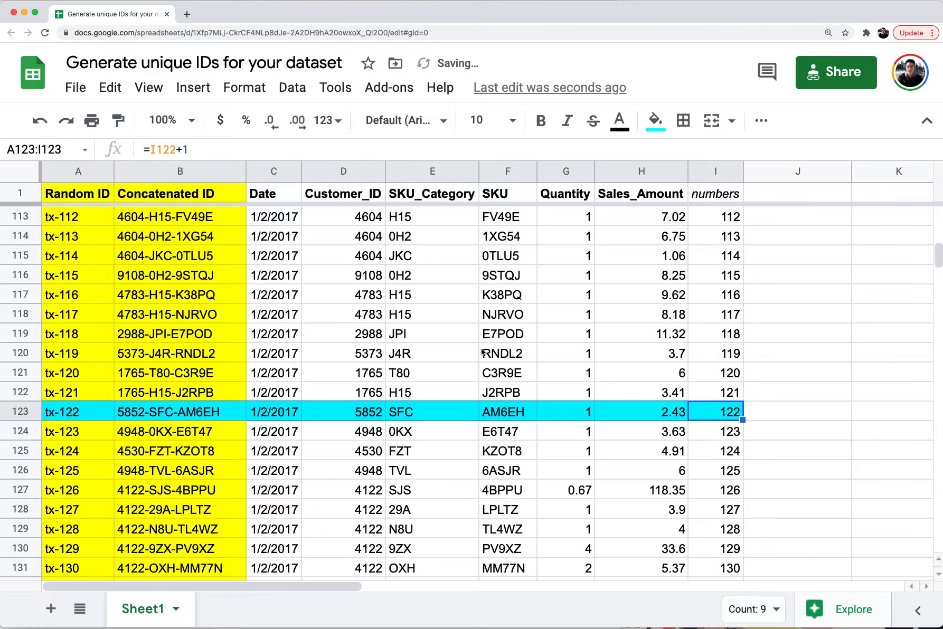
key(super+z)
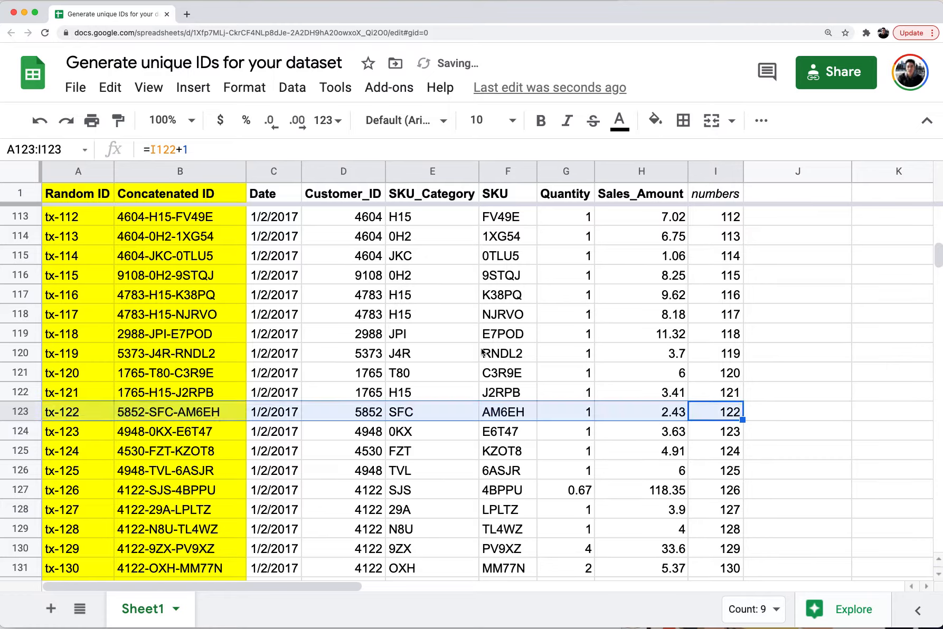
Examine the cells of row 123, including the concatenated ID in B123 and the date beside it.
key(Left)
key(Left)
key(Left)
key(Left)
key(Left)
key(Left)
key(Left)
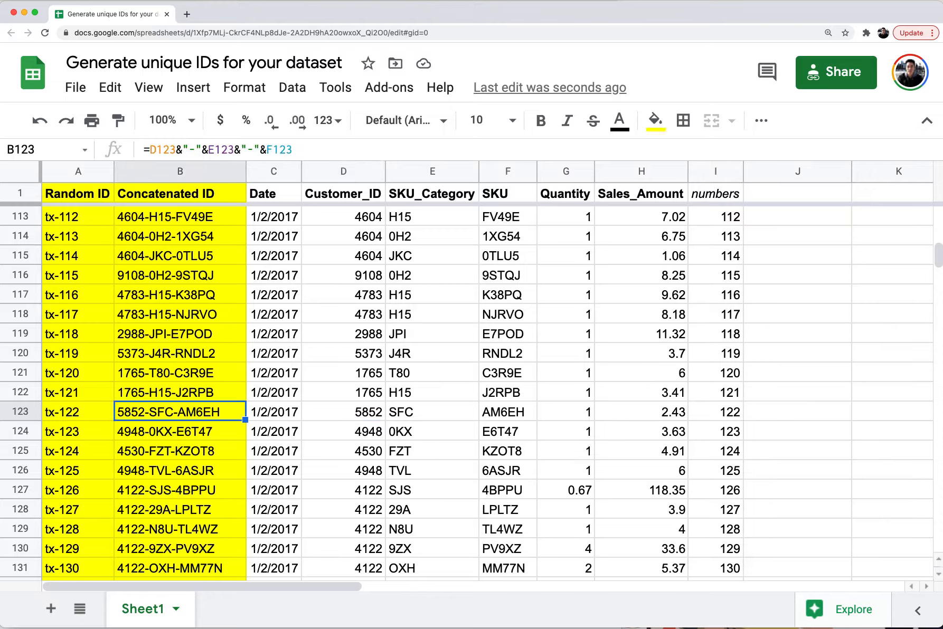
key(Right)
key(Right)
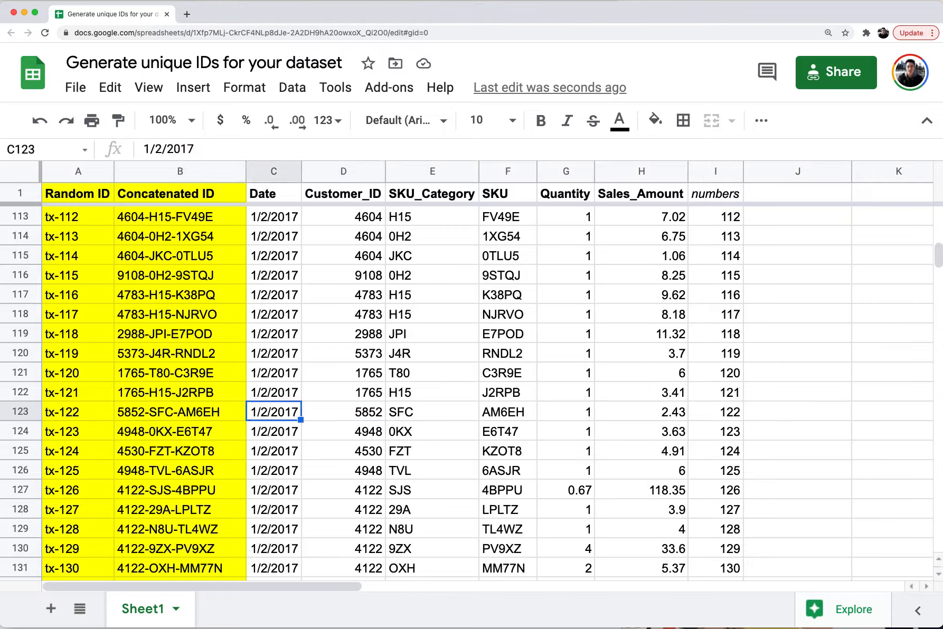
Add a bold "Summary Table" heading in J119, beside the numbers column.
scroll(514, 350, right, 2)
click(813, 326)
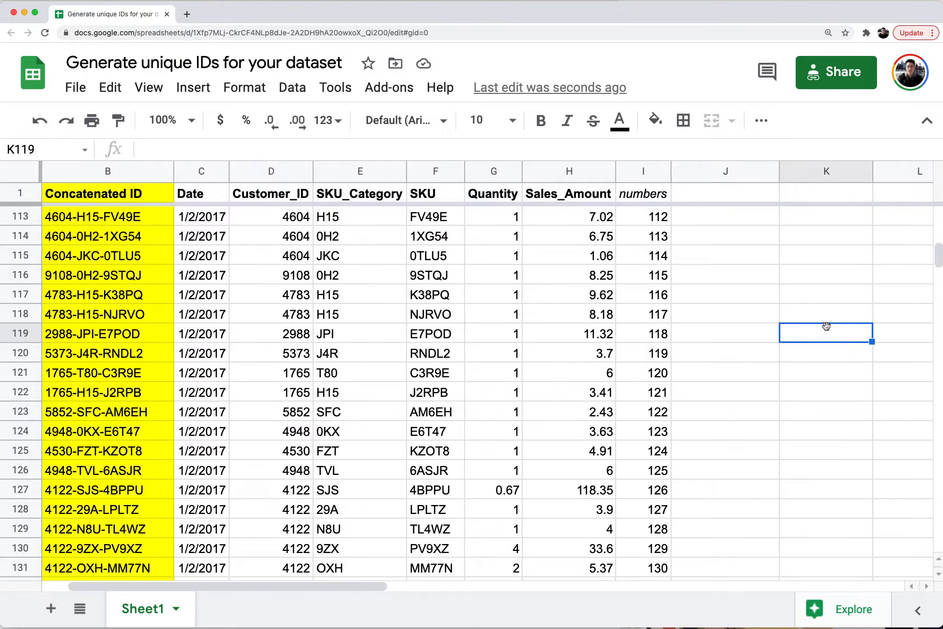
key(Left)
text(Su)
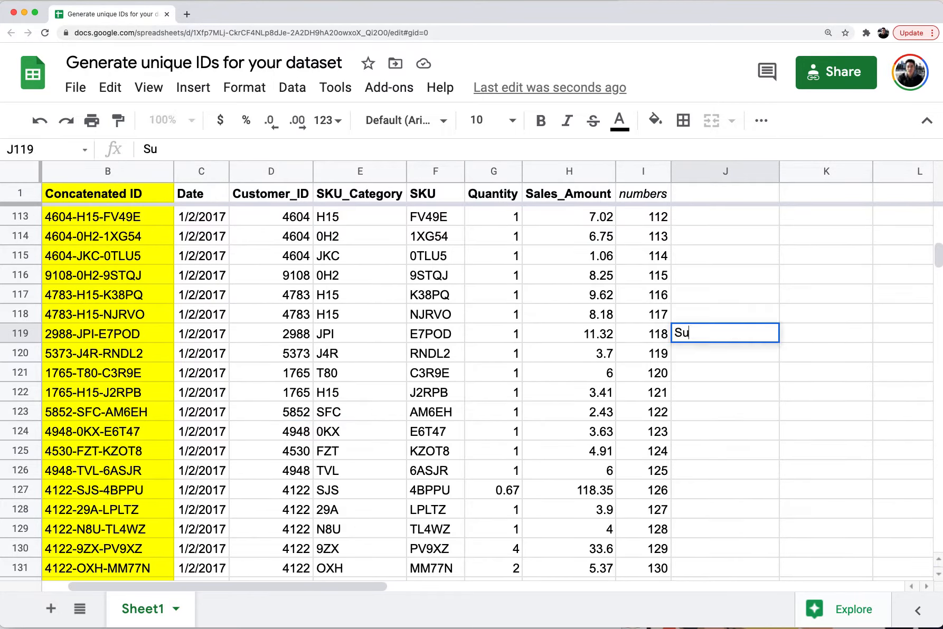
text(mmary Table)
key(Return)
key(Up)
key(super+b)
key(Down)
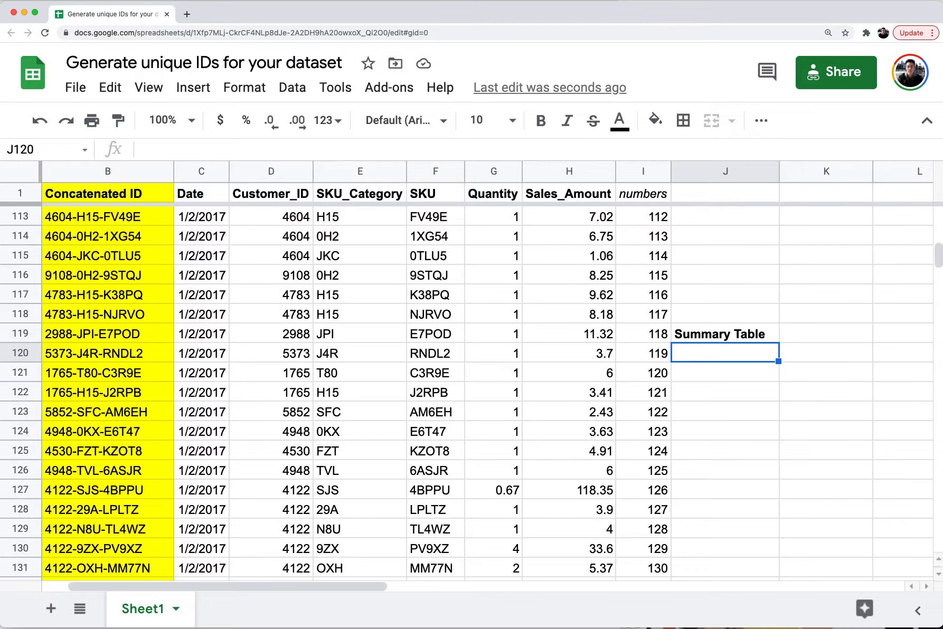
List the SKUs EZPOD in J120 and C3R9E in J121 under the Summary Table heading.
text(EZPOD)
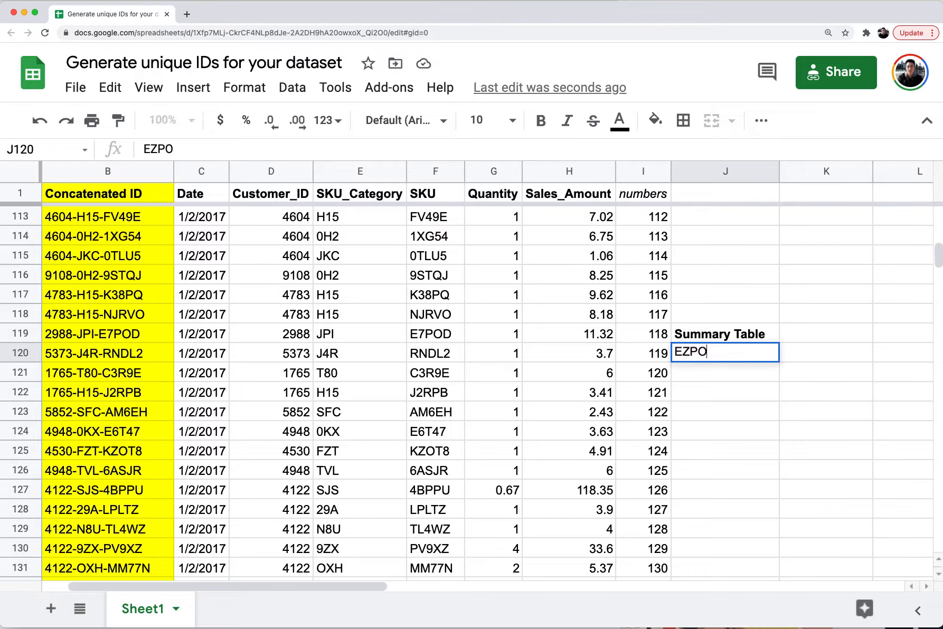
key(Return)
text(C)
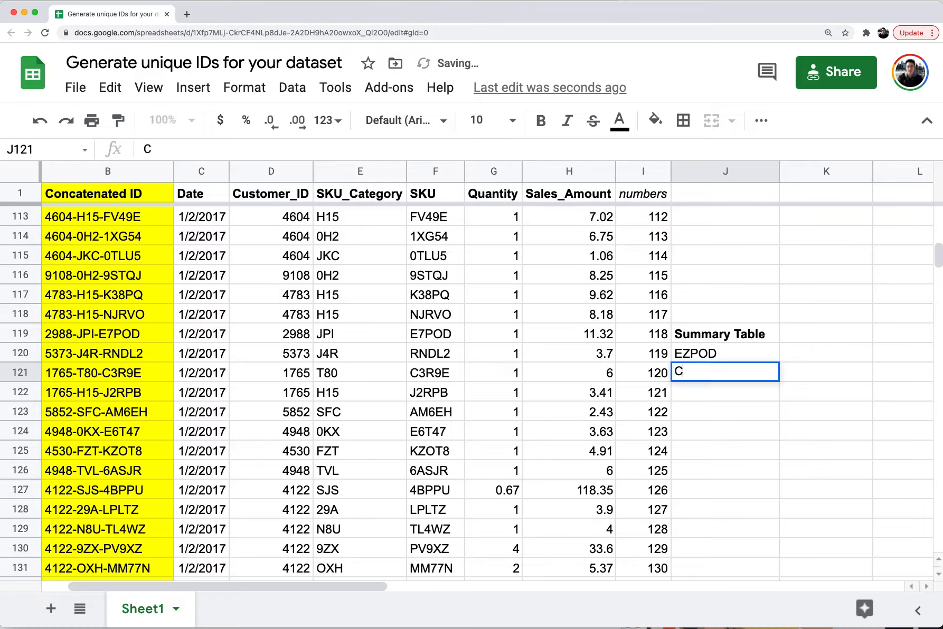
text(3R9E)
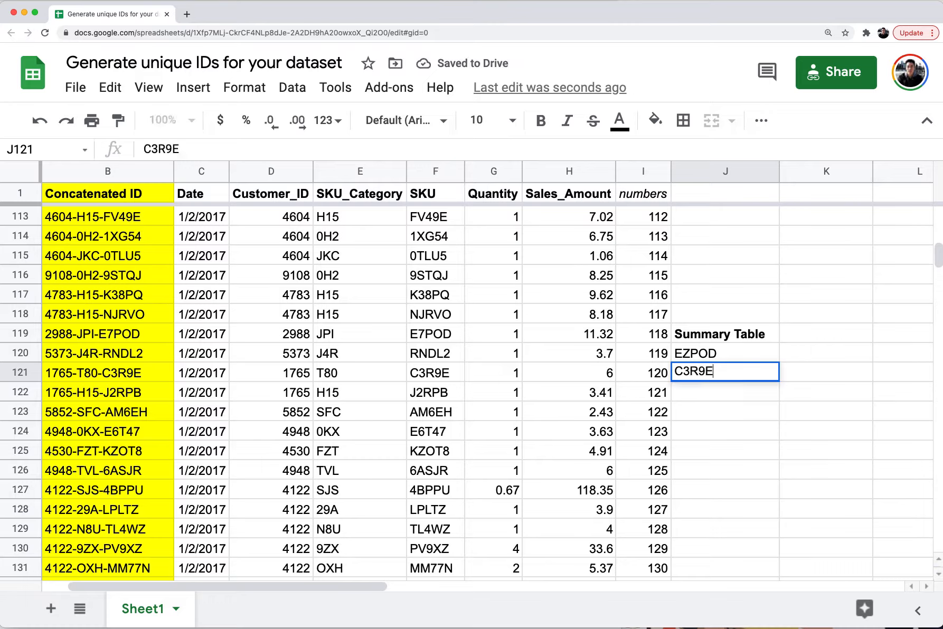
key(Return)
key(Up)
key(Right)
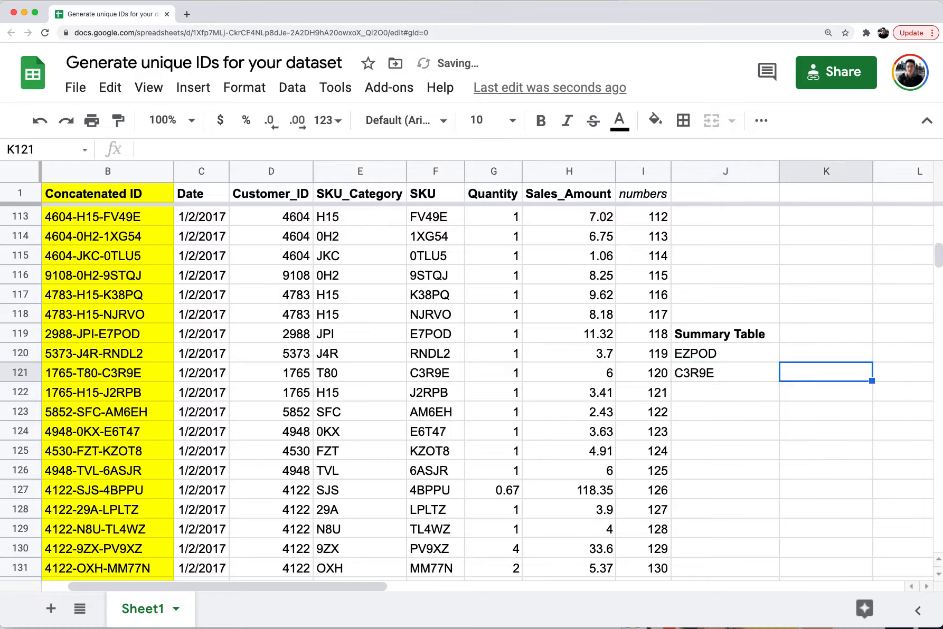
key(Left)
key(Left)
key(Left)
key(Left)
key(Up)
key(Up)
key(Right)
key(Right)
key(Right)
key(Down)
key(Right)
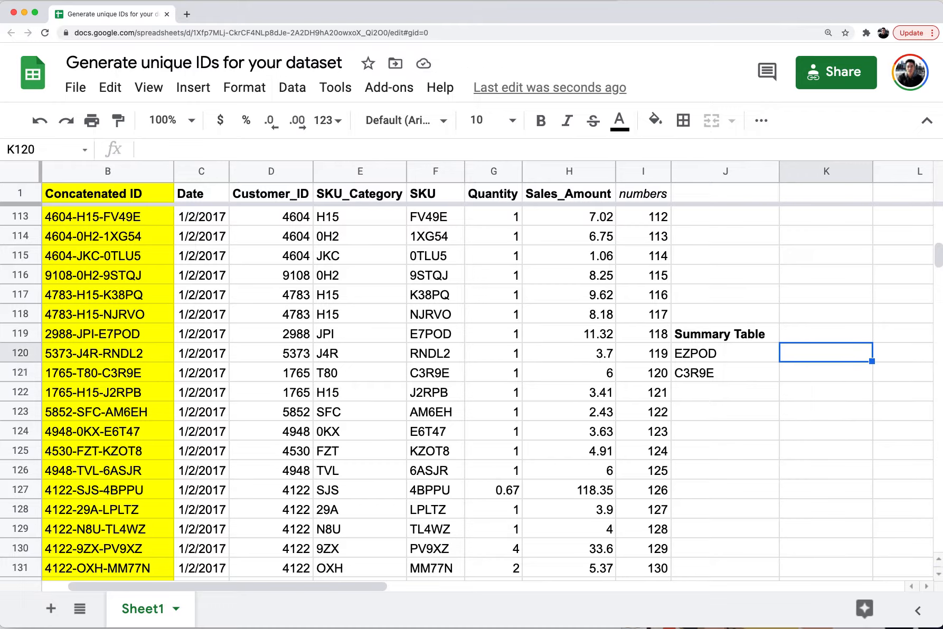
key(Left)
key(Left)
key(Right)
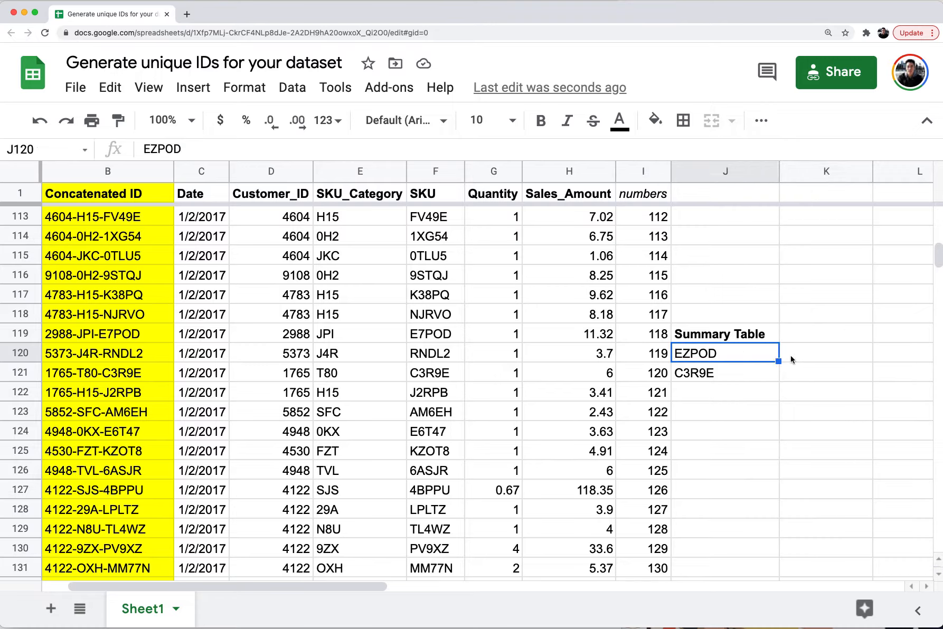
click(729, 379)
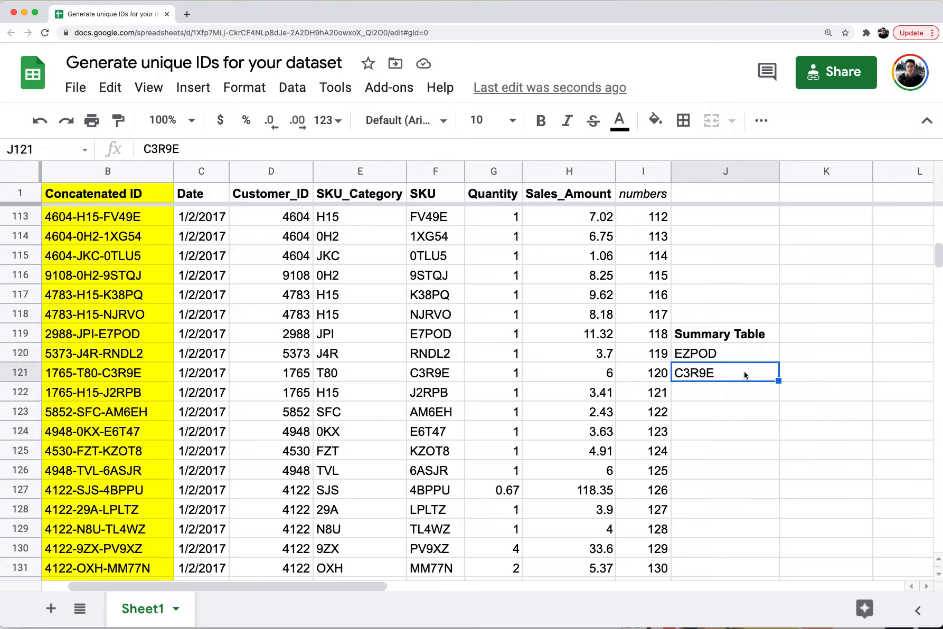
click(774, 359)
Start a SUMIF formula in K120, beside the EZPOD SKU, using arrayformula(right(B120,5)) as its range.
click(808, 359)
text(=sumif()
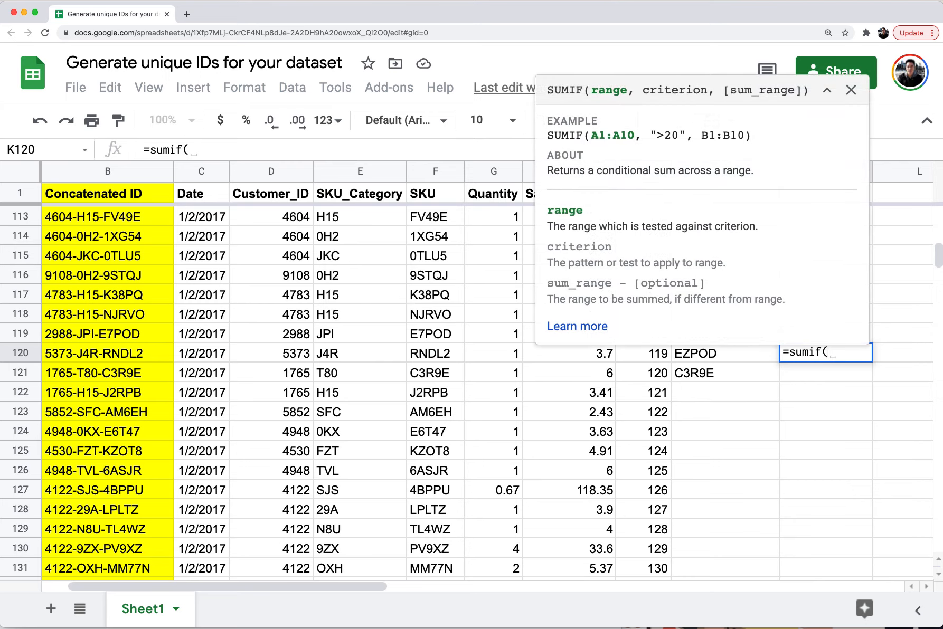
text(arrayformul)
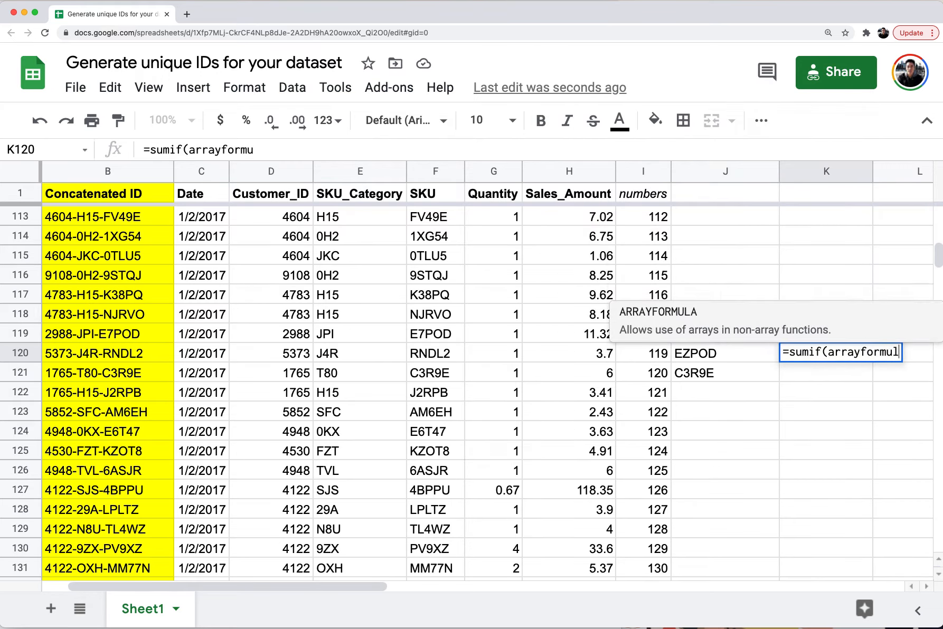
text(a()
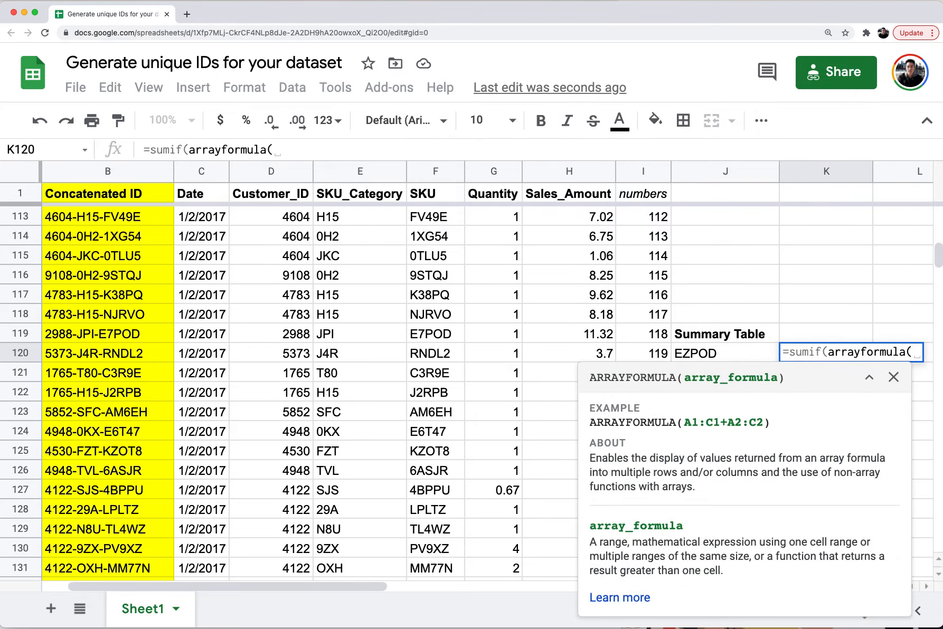
text(right()
key(Left)
key(Left)
key(Left)
key(Left)
key(Left)
key(Left)
key(Left)
key(Left)
key(Left)
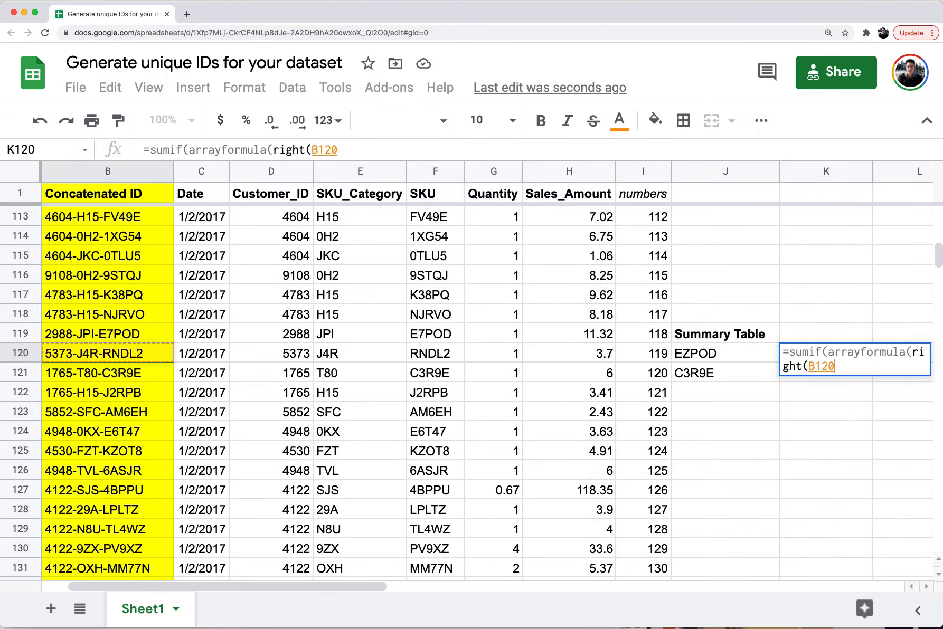
text(,5)
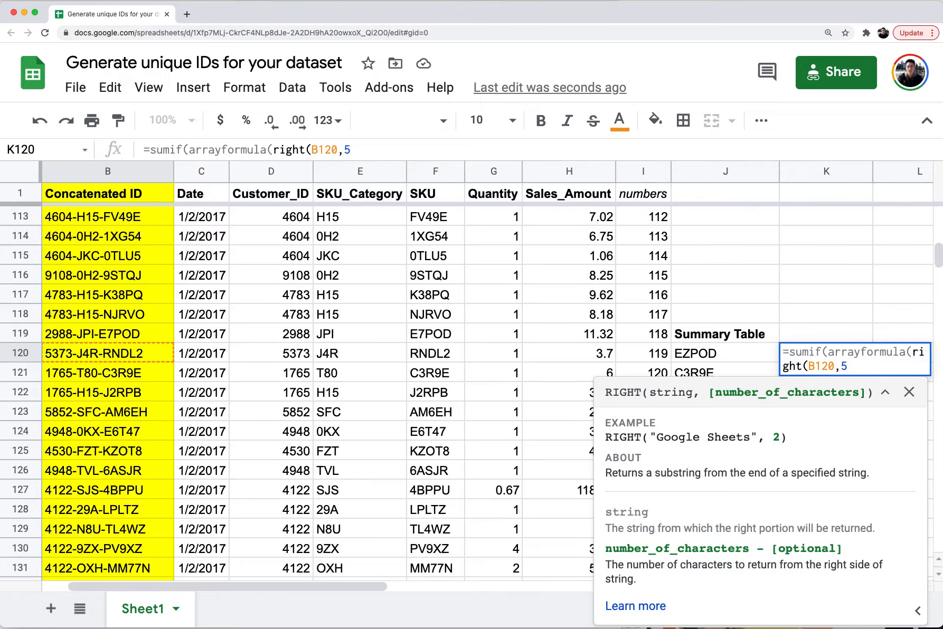
text()),)
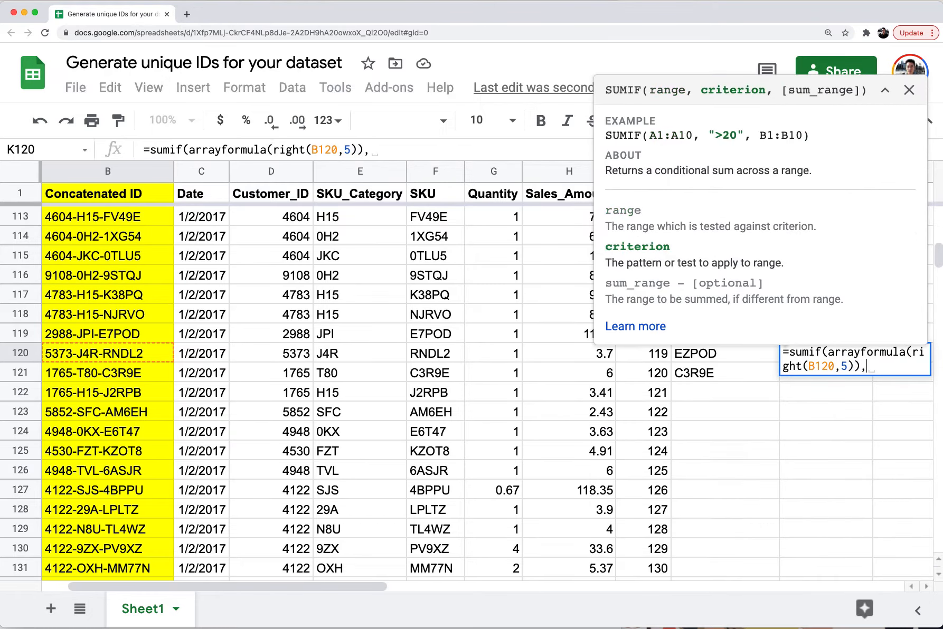
Complete the SUMIF with criterion J120 and the absolute Sales_Amount range $H$2:$H$1001 as the sum range.
key(Left)
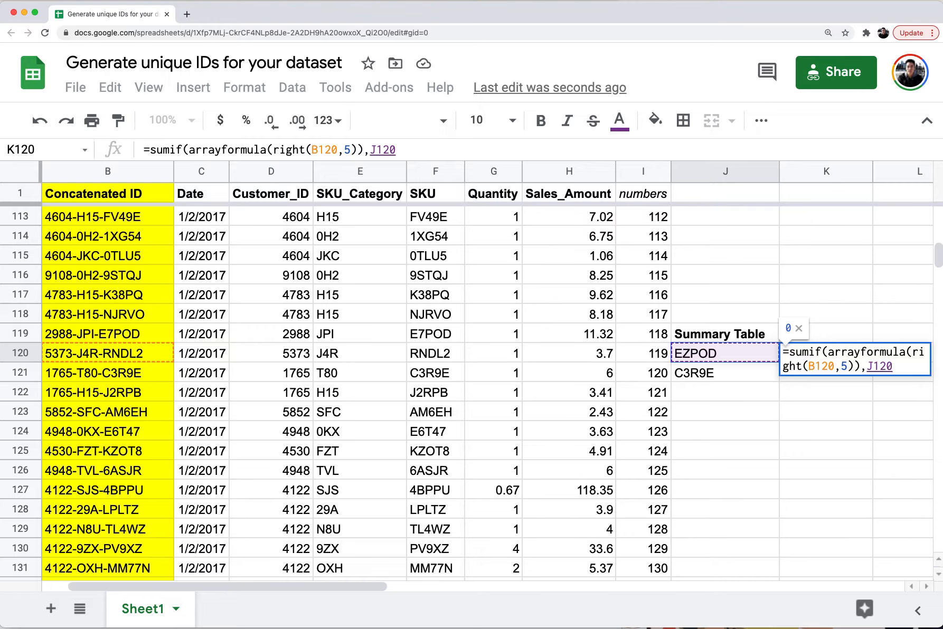
text(,)
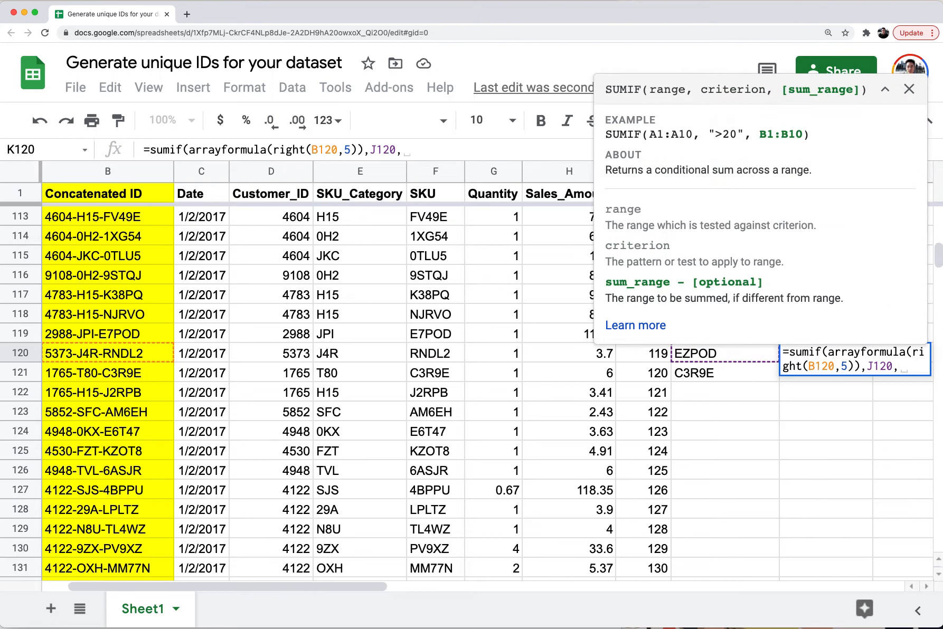
key(Left)
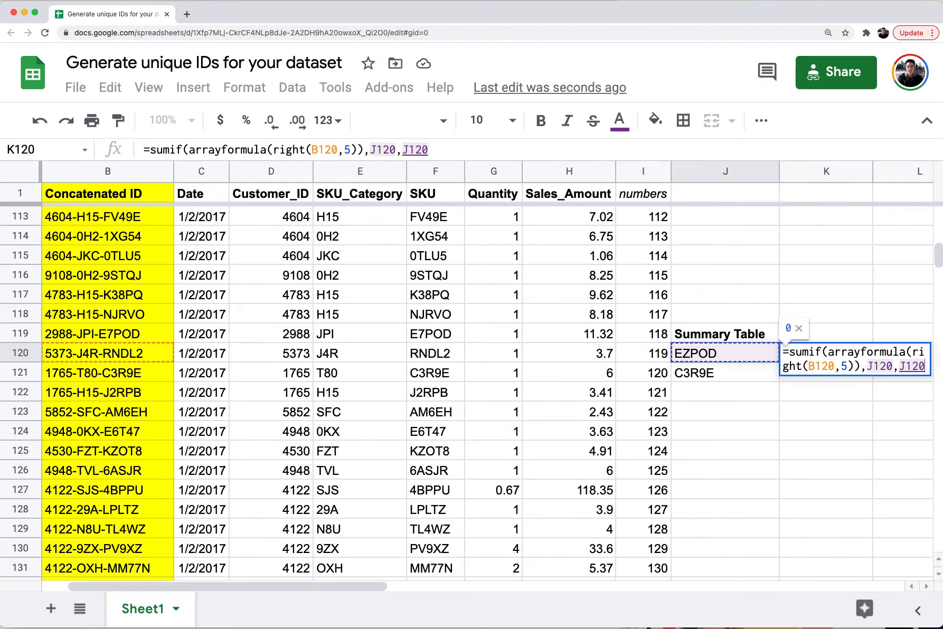
key(Left)
key(Left)
key(Left)
key(Right)
key(Up)
key(Up)
key(ctrl+Up)
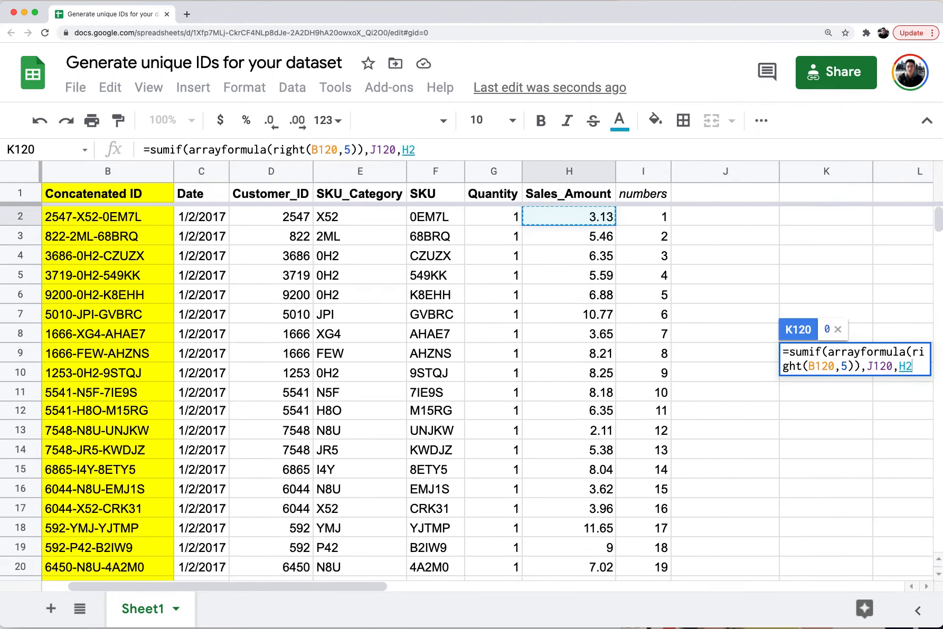
key(ctrl+shift+Down)
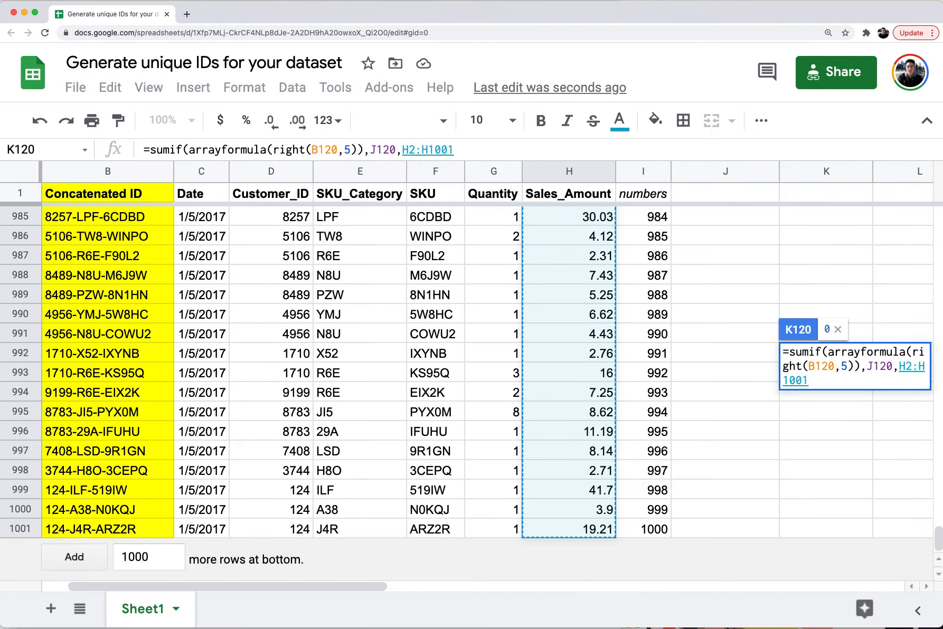
key(F4)
text())
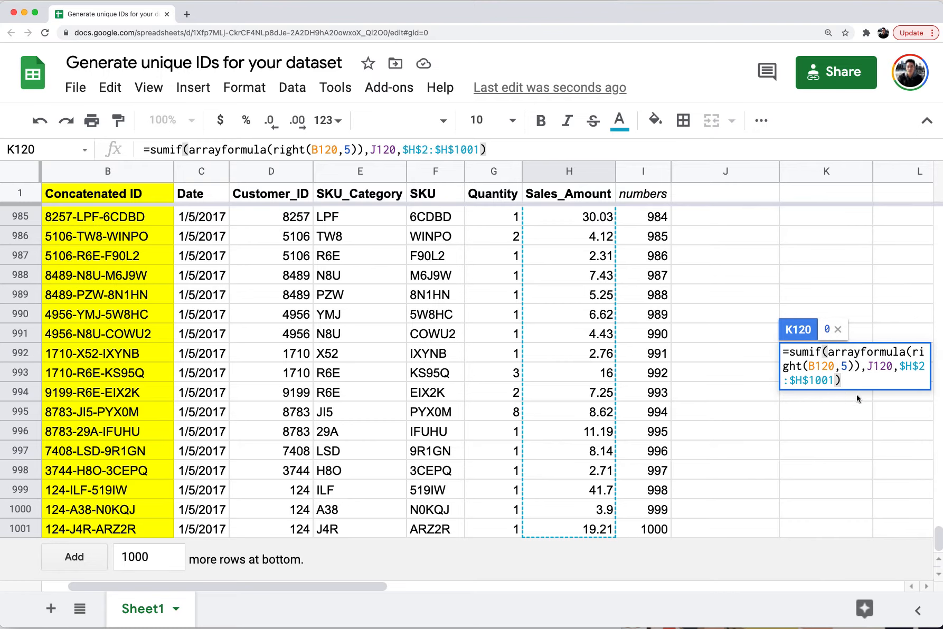
Replace the RIGHT function's cell reference with the absolute Concatenated ID range $B$2:$B$1001 and enter the K120 formula.
drag(836, 365, 811, 366)
key(Left)
key(Up)
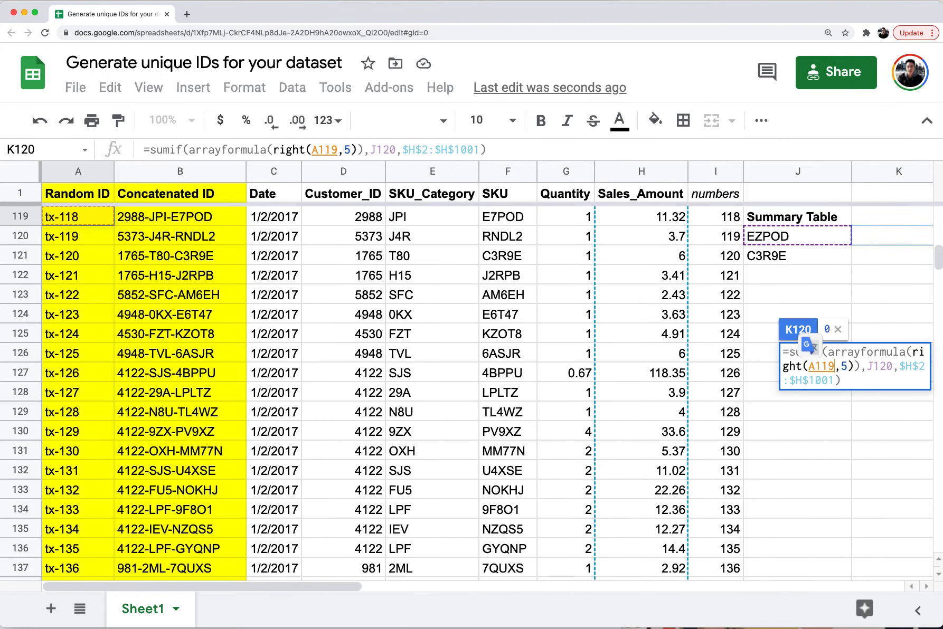
key(ctrl+Up)
key(Down)
key(Right)
key(ctrl+shift+Down)
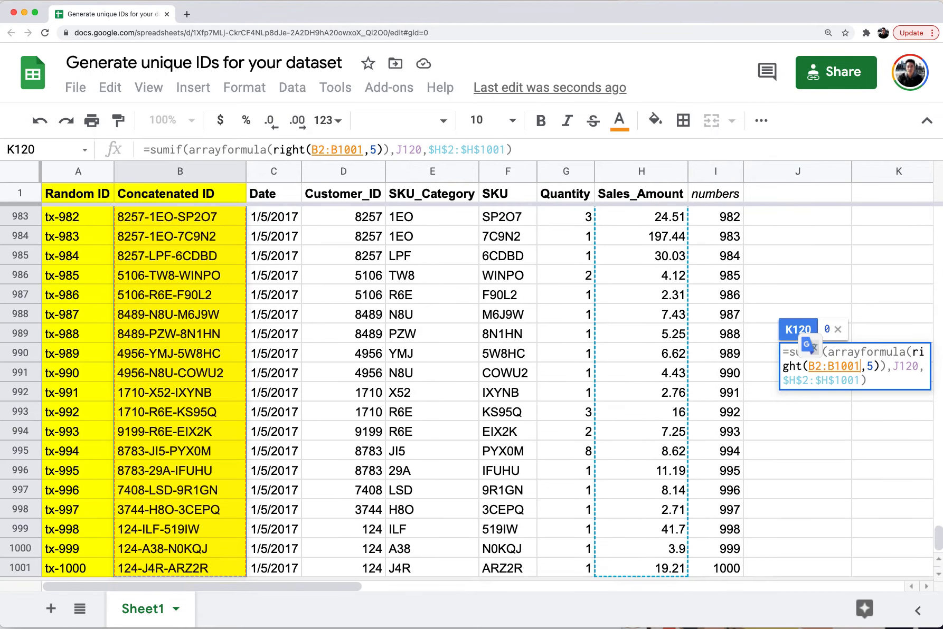
key(F4)
key(Return)
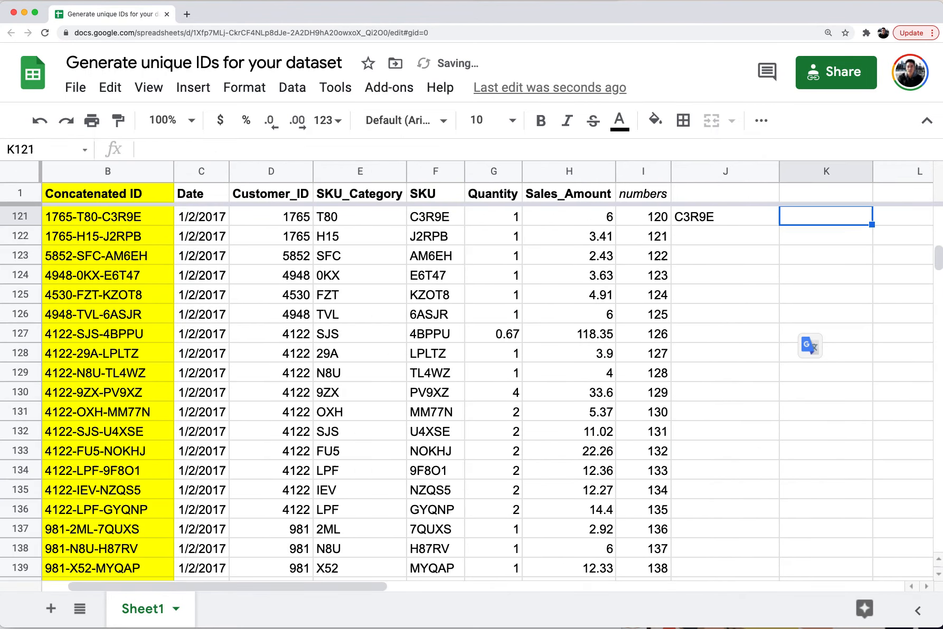
Fill the SUMIF formula from K120 down to K121 for the C3R9E SKU.
key(Up)
key(Right)
key(Up)
key(Up)
key(Left)
key(Left)
key(Down)
key(Down)
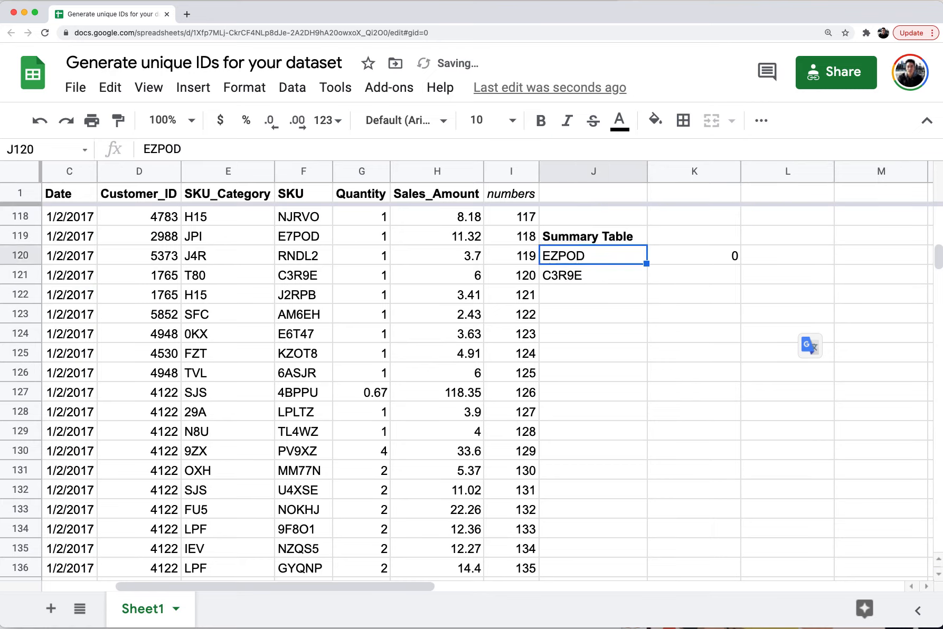
key(Right)
key(shift+Down)
key(ctrl+d)
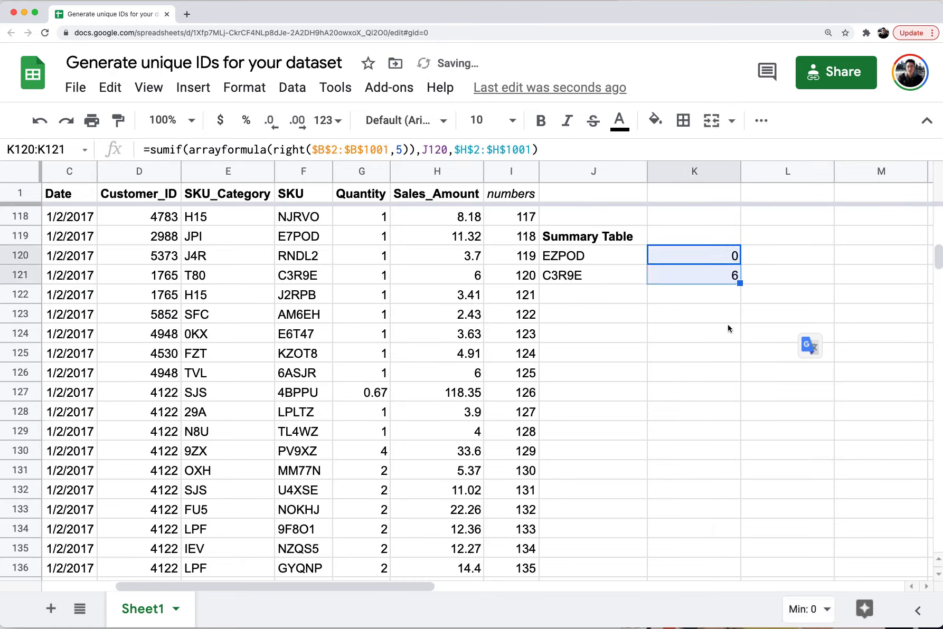
Examine the SUMIF formula in K121 and the Concatenated ID range it references, leaving it unedited.
double_click(707, 274)
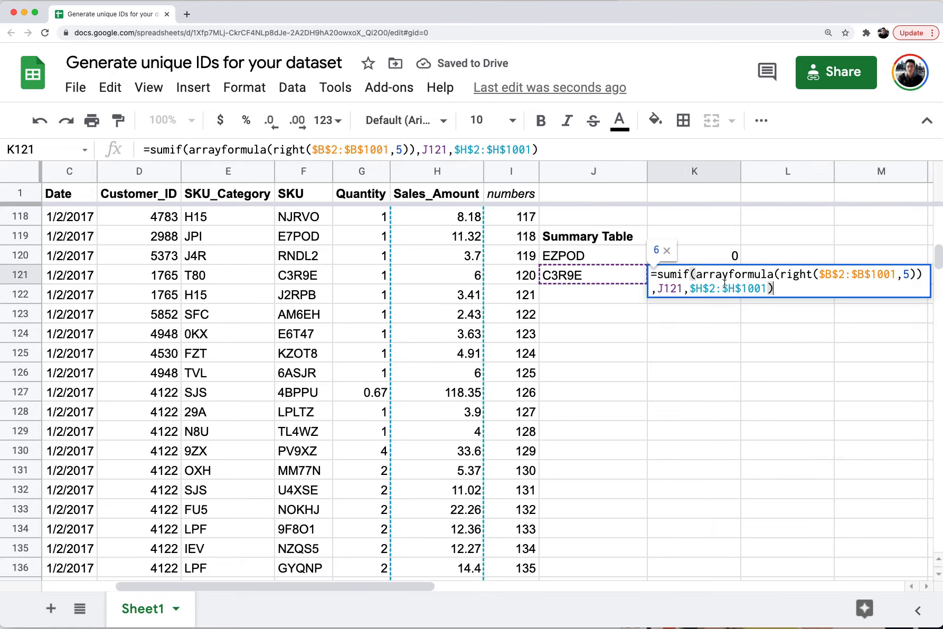
key(Escape)
triple_click(694, 278)
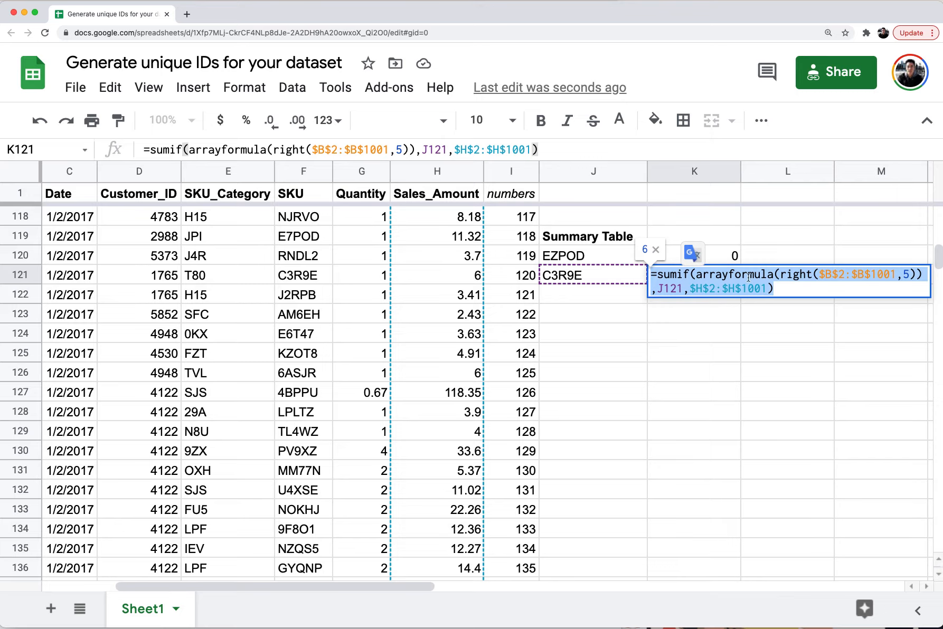
key(Escape)
double_click(629, 276)
click(699, 280)
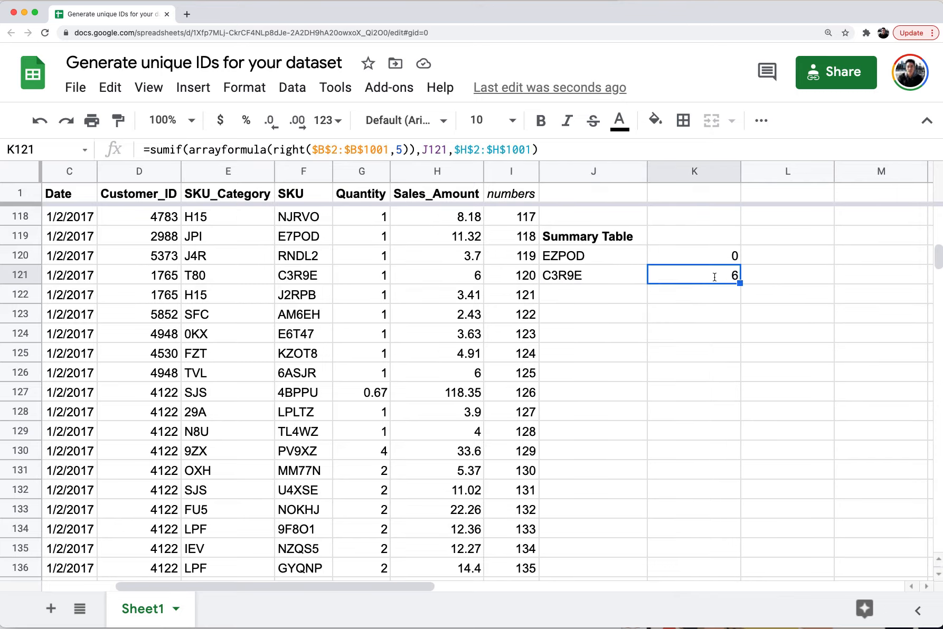
double_click(712, 277)
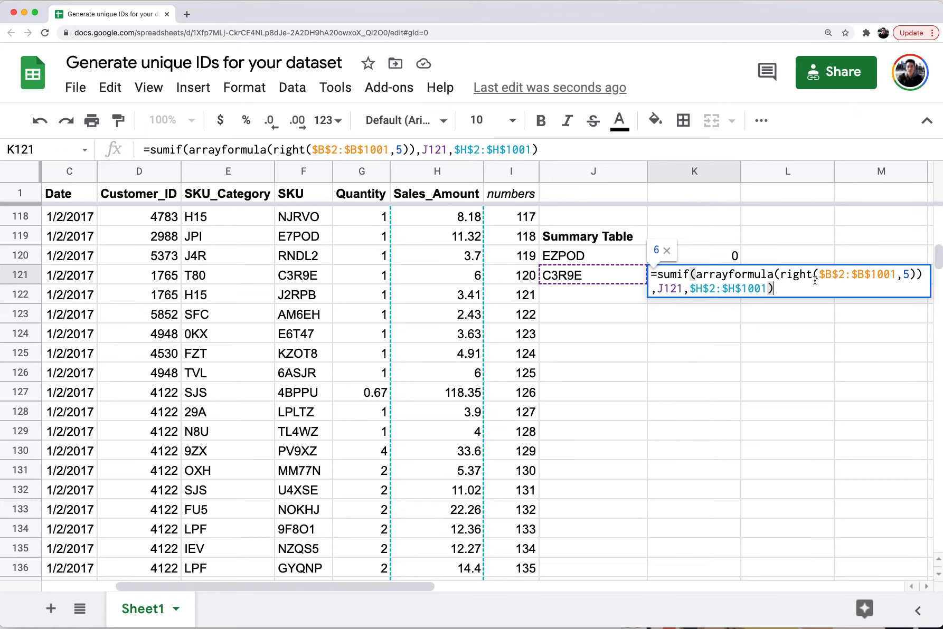
scroll(464, 292, left, 4)
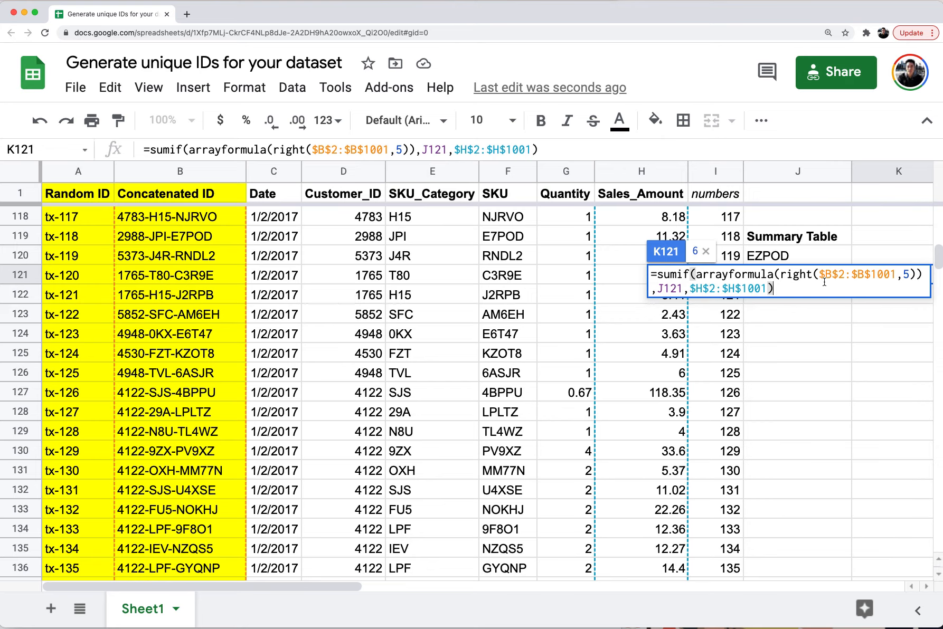
key(Escape)
Examine the EZPOD entry and its K120 formula, and compare them with the concatenated ID in B119.
click(805, 262)
scroll(787, 261, up, 1)
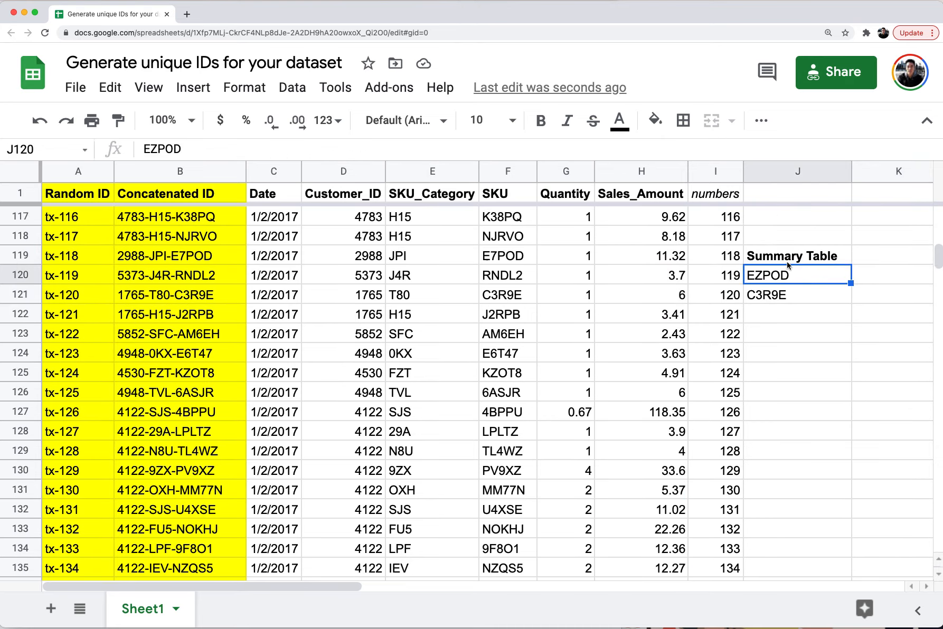
scroll(697, 281, right, 3)
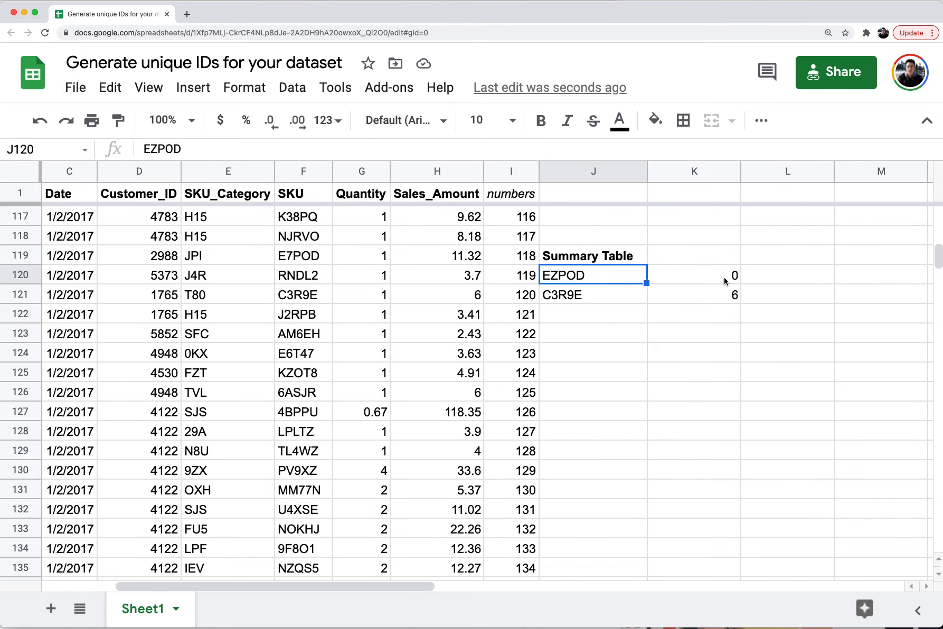
double_click(724, 277)
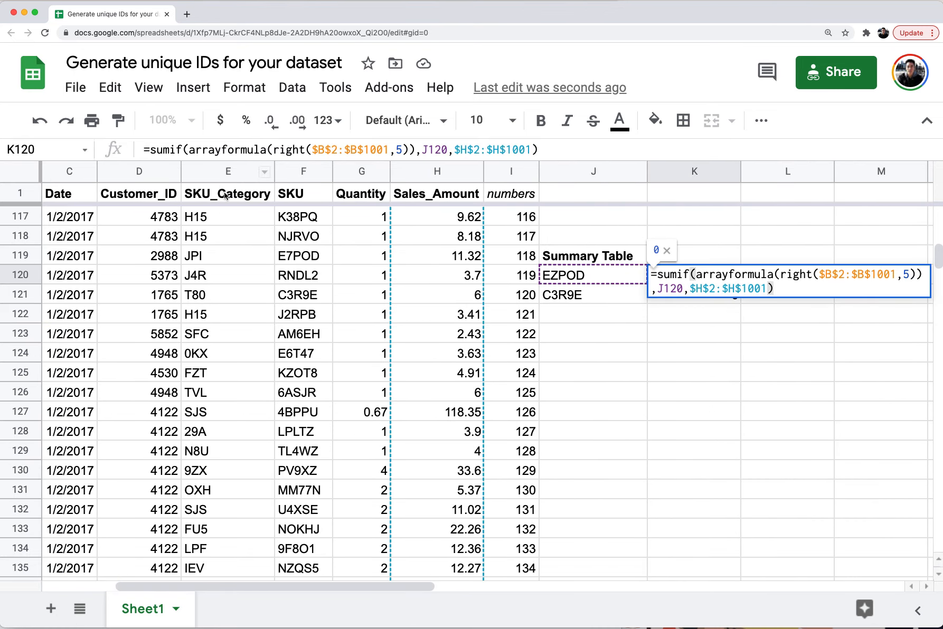
key(Escape)
scroll(469, 276, left, 3)
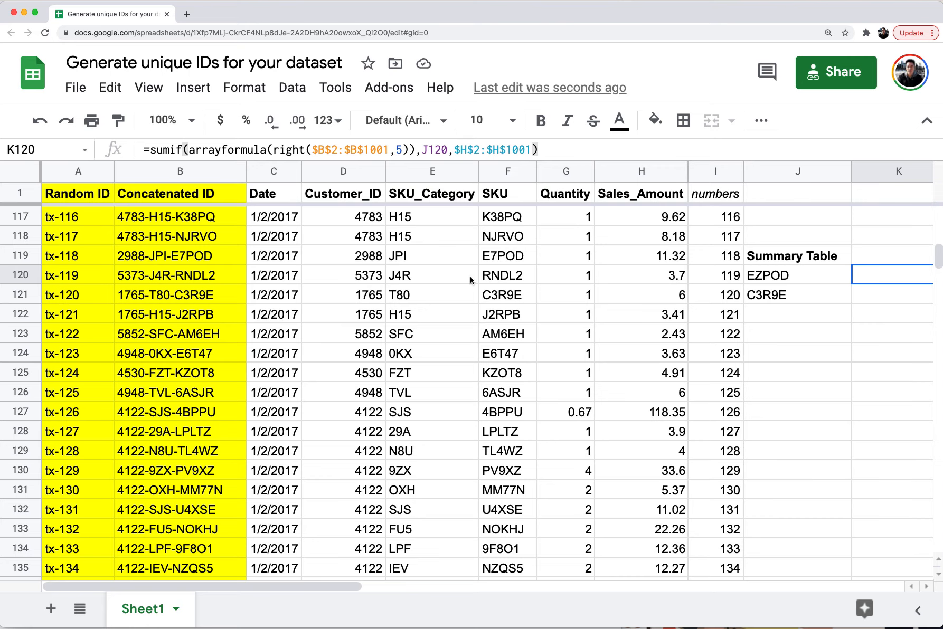
scroll(328, 246, up, 2)
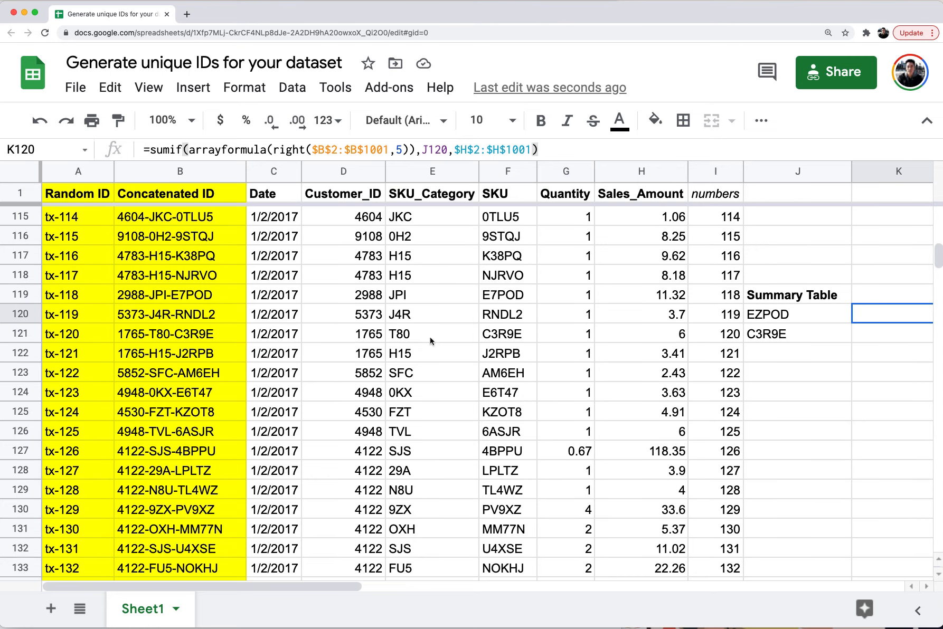
click(186, 298)
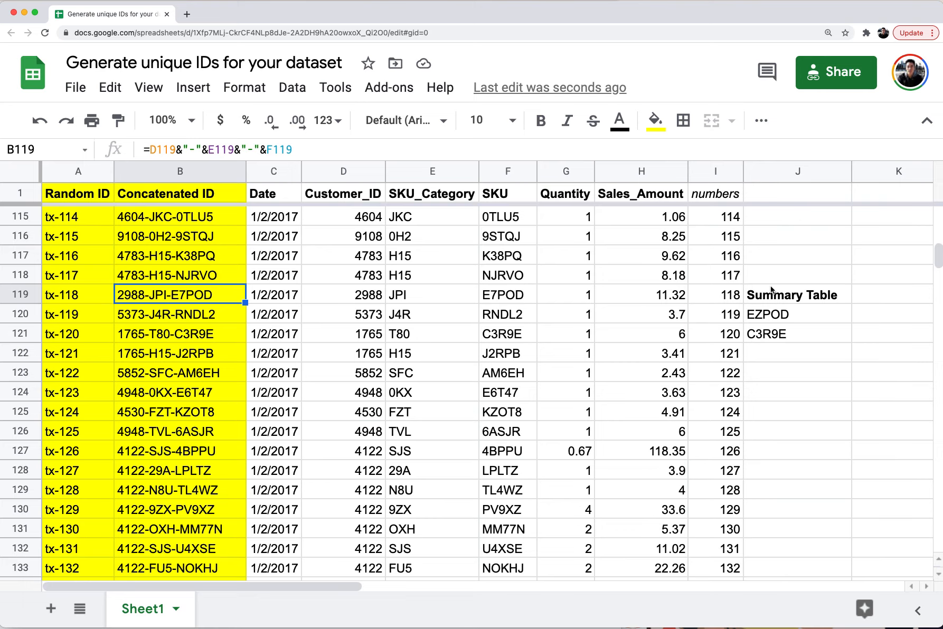
Clear the whole Summary Table, including its heading, SKUs and SUMIF formulas, and return to the Random ID header in A1.
scroll(770, 289, right, 6)
drag(501, 300, 551, 350)
key(Delete)
key(Left)
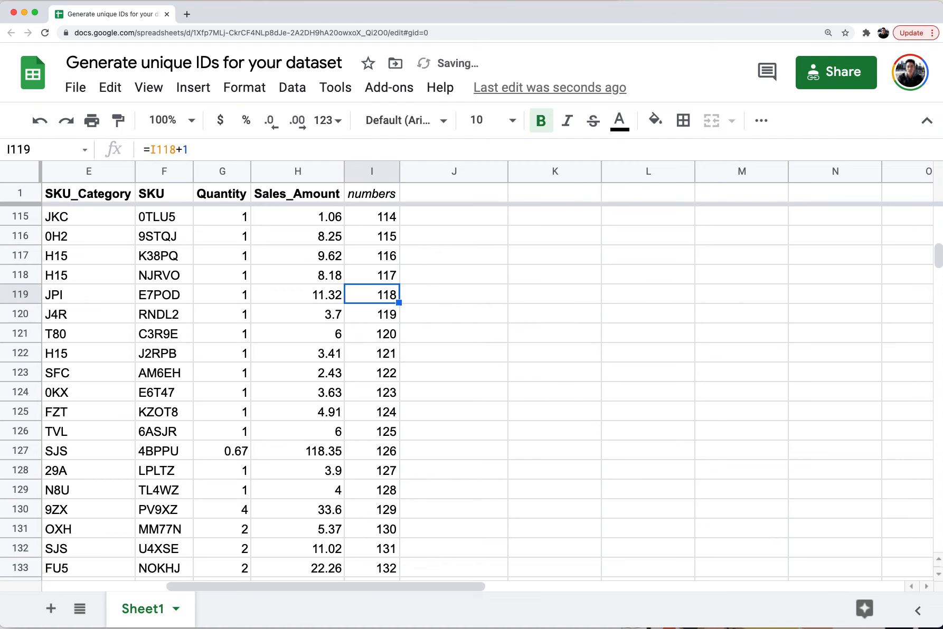
key(Home)
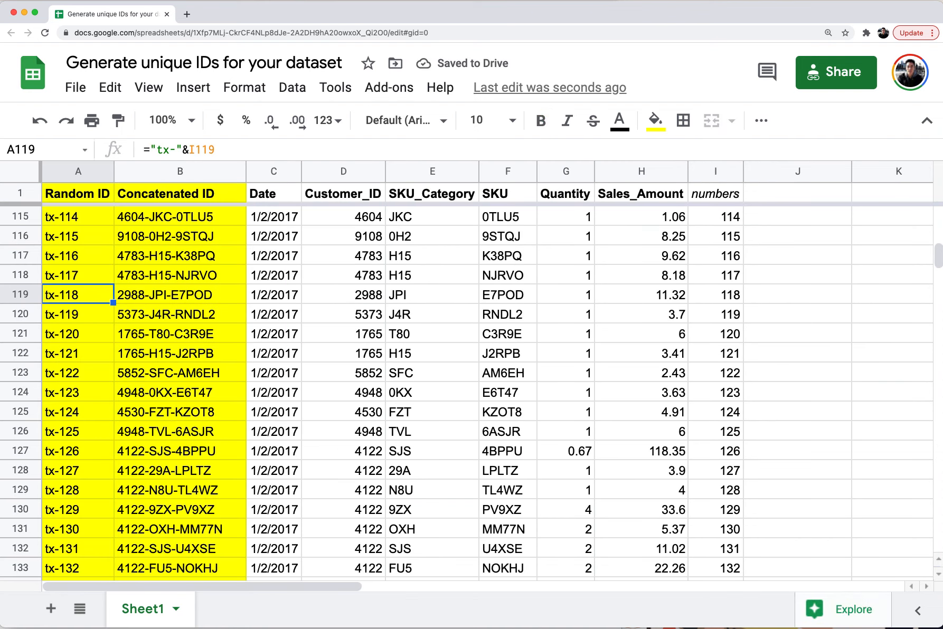
key(Up)
key(ctrl+Up)
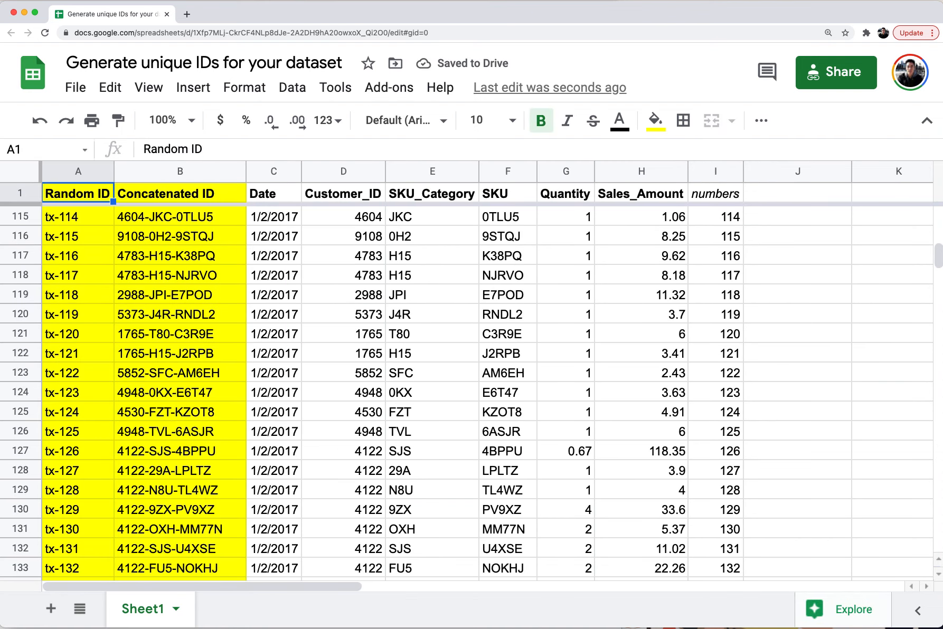